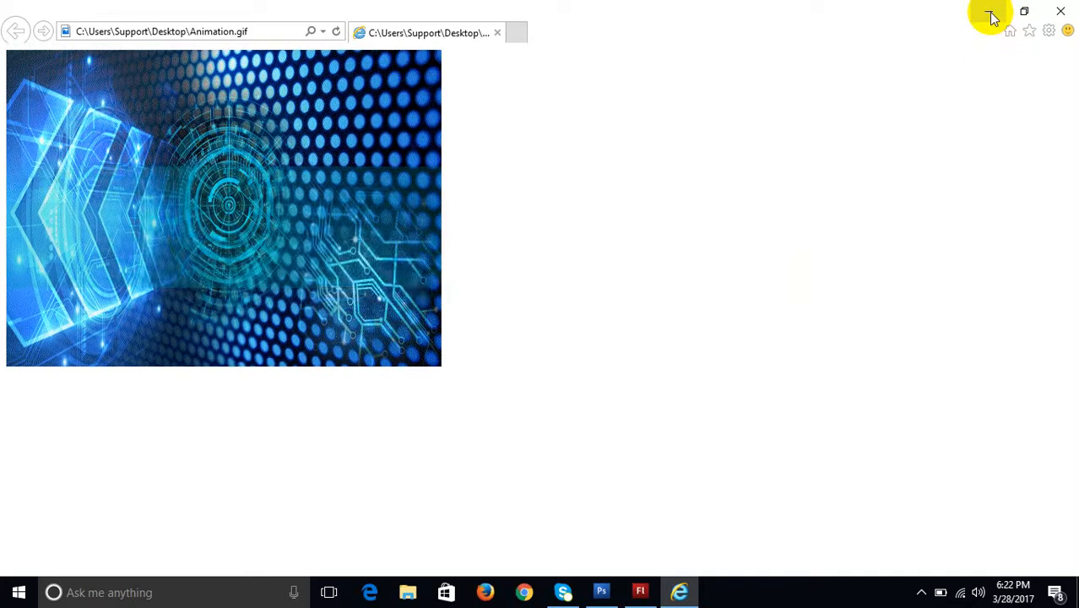
Step: Switch to Photoshop and check what Layer 3, Layer 2 and Layer 1 of Flash1.psd contain by briefly hiding them
click(990, 14)
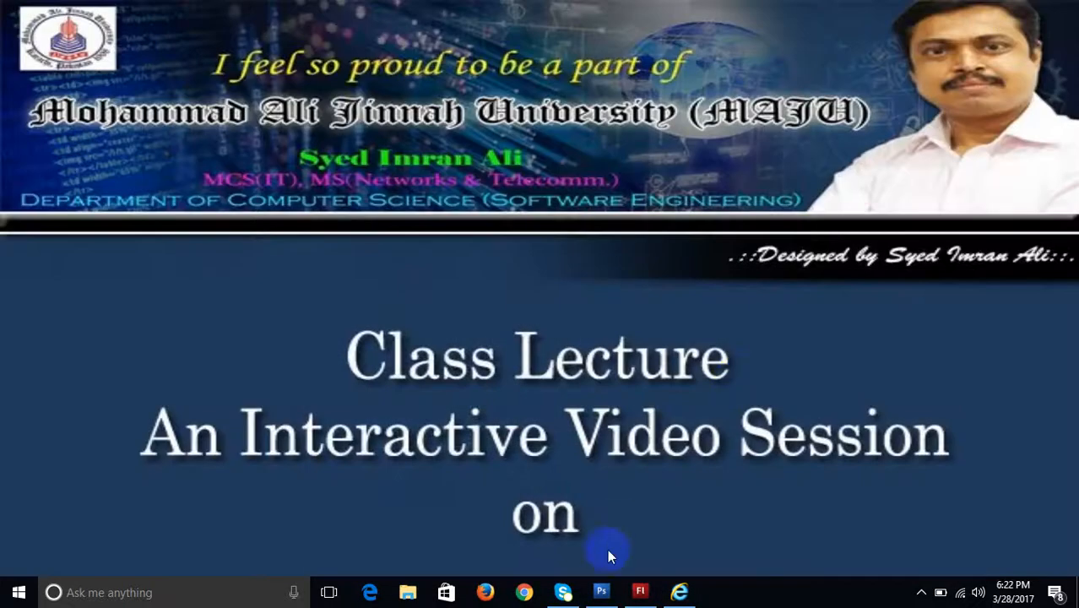
click(602, 593)
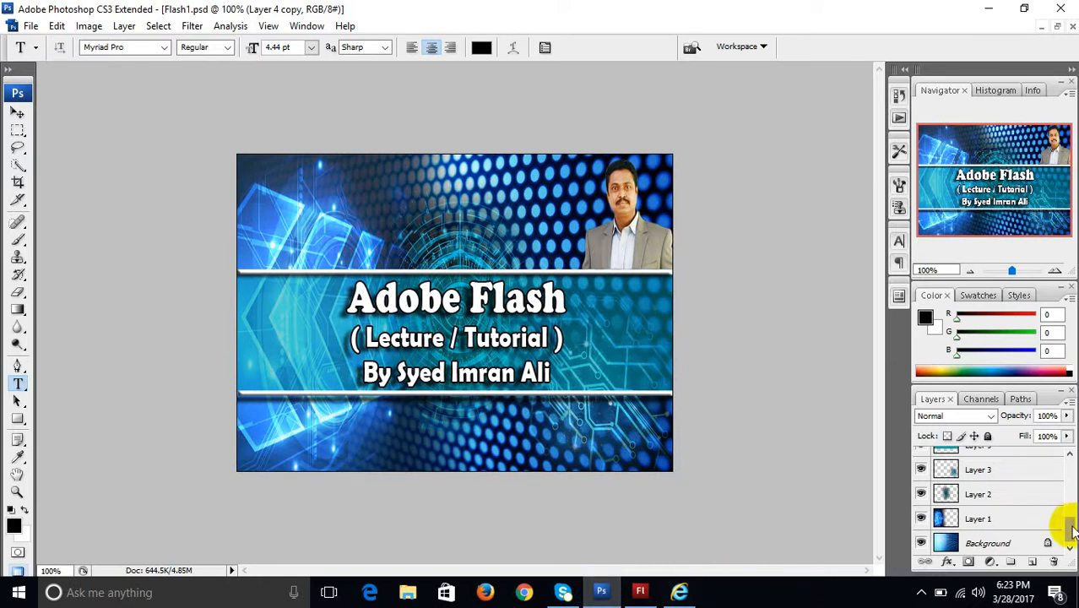
mouse_move(1072, 524)
mouse_down()
mouse_move(1070, 456)
mouse_move(1065, 545)
mouse_up()
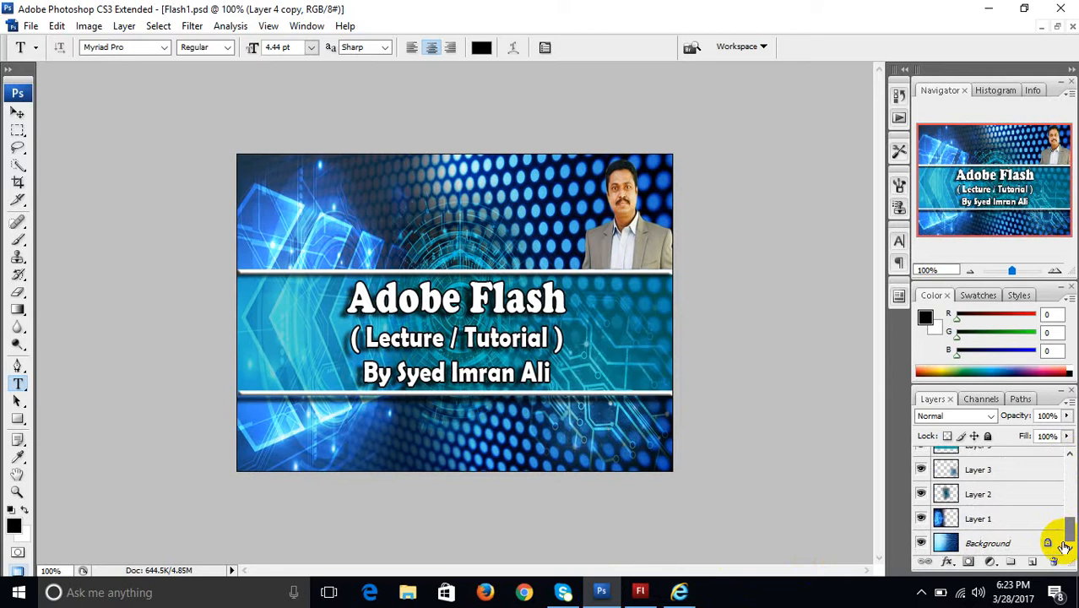
click(923, 469)
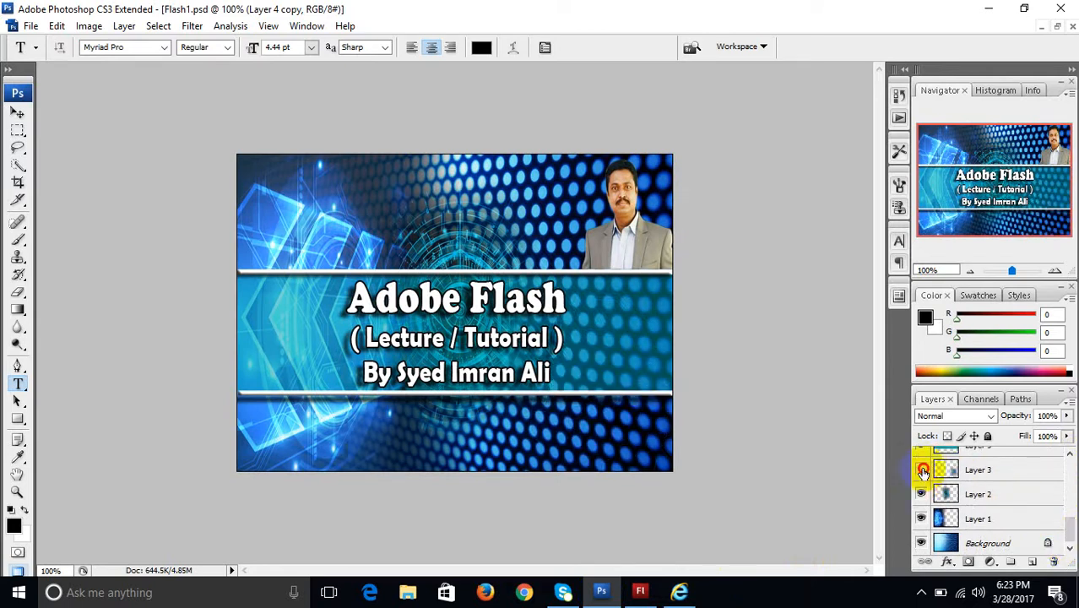
click(920, 470)
click(922, 494)
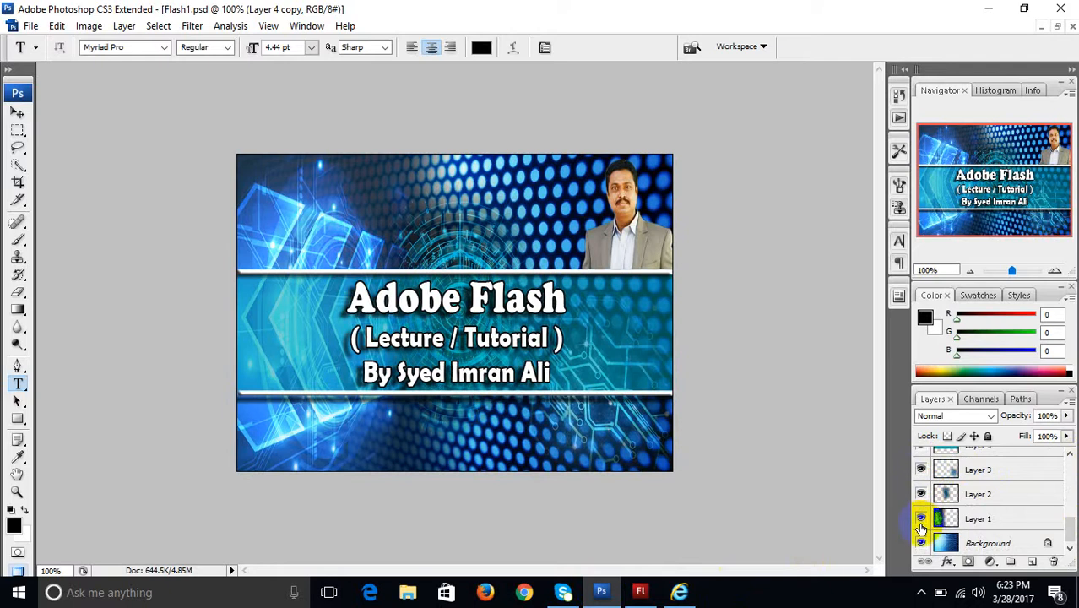
click(922, 519)
click(922, 519)
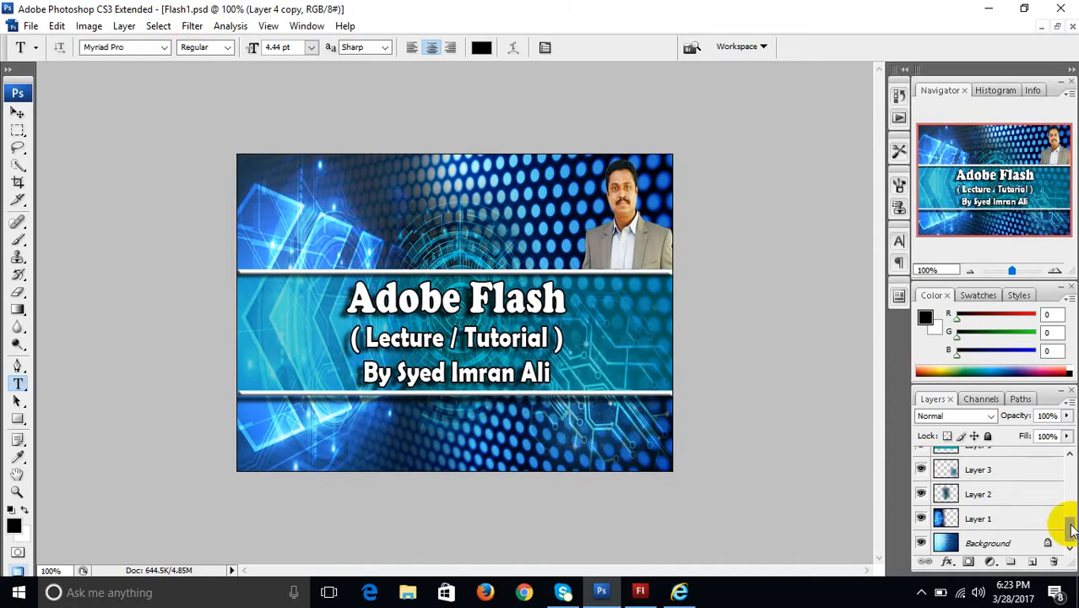
Step: Check what the upper layers of Flash1.psd contain by briefly hiding Layer 6
drag(1071, 529, 1071, 471)
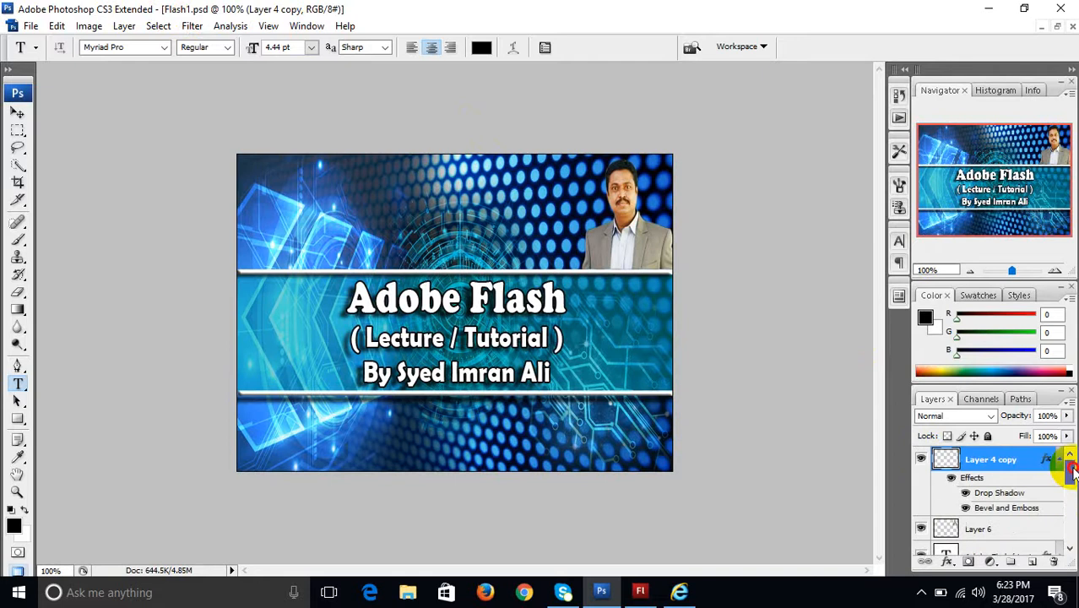
click(922, 528)
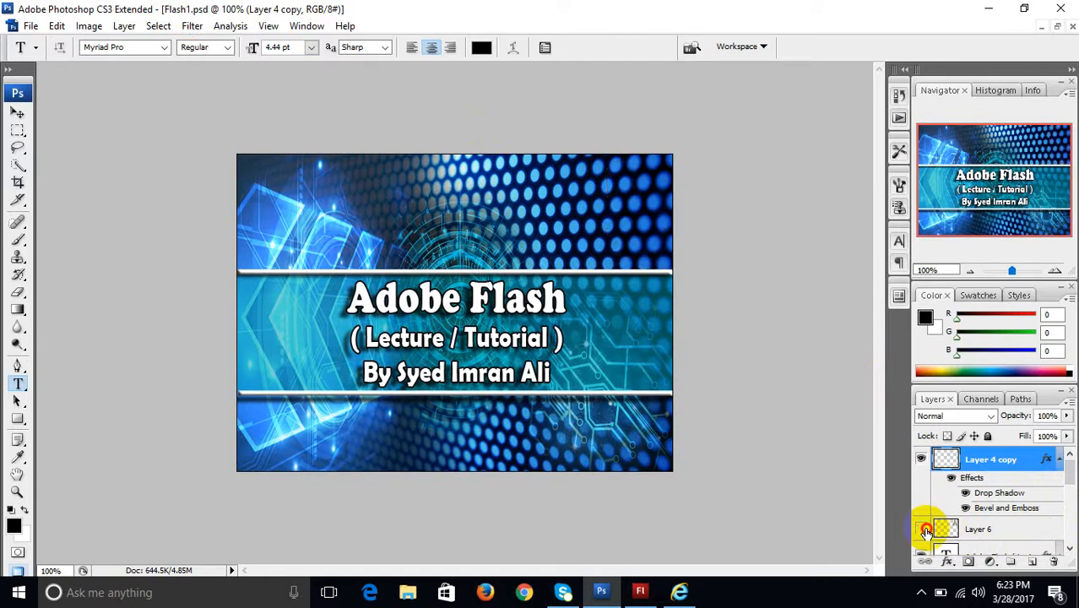
click(924, 530)
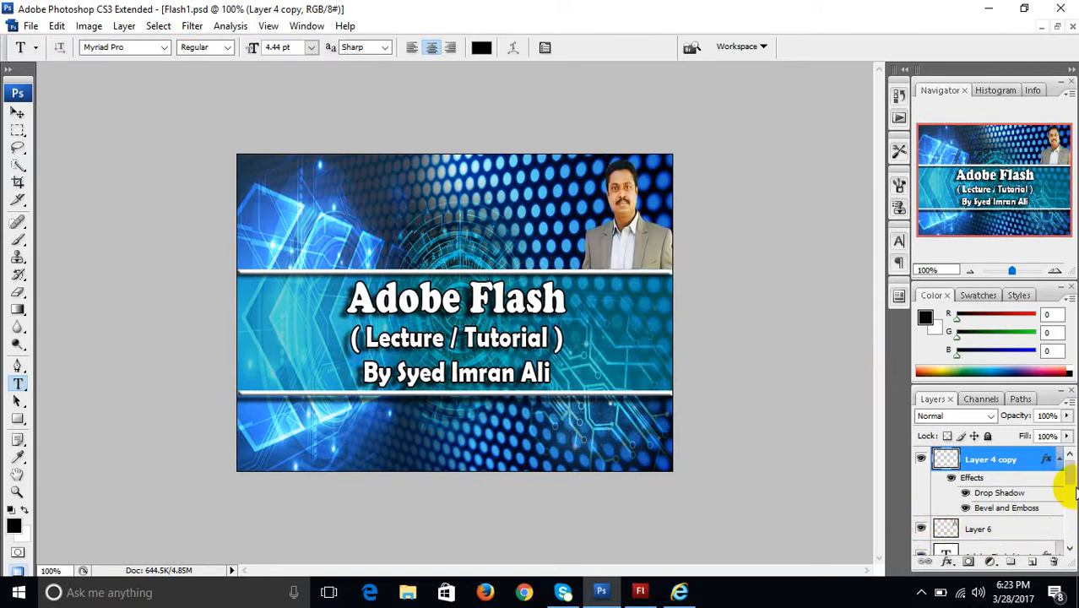
drag(1069, 483, 1069, 437)
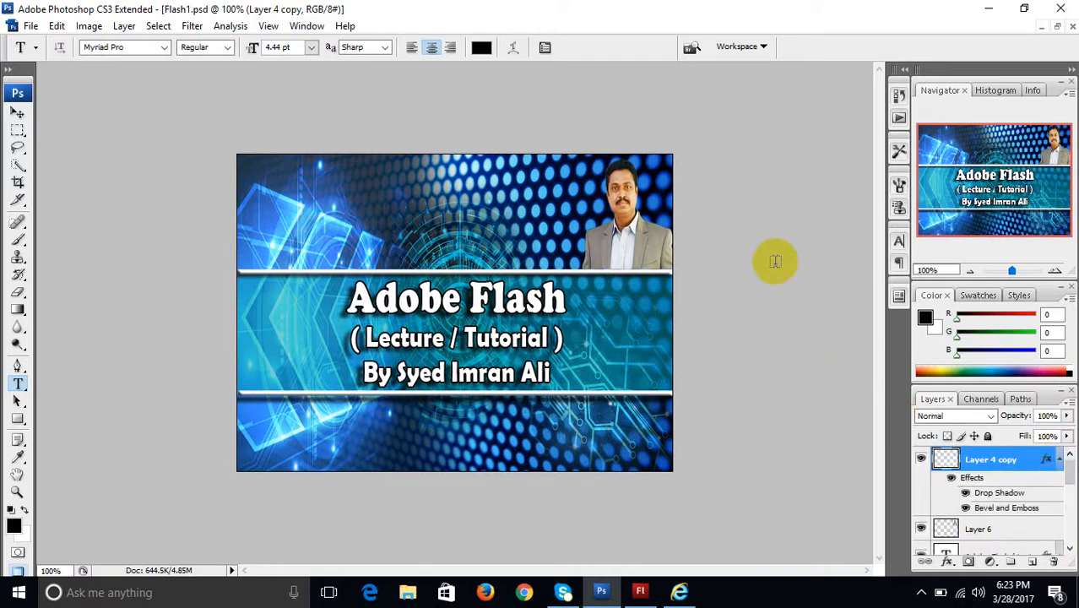
Step: Switch from Photoshop to Flash and create a new Flash File (ActionScript 3.0)
click(601, 596)
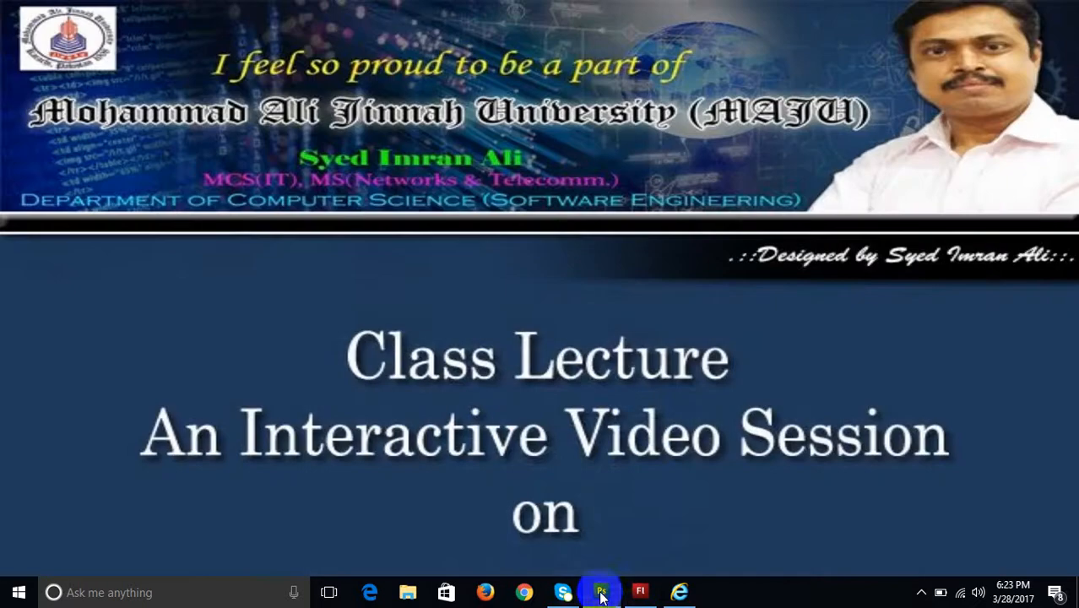
click(642, 593)
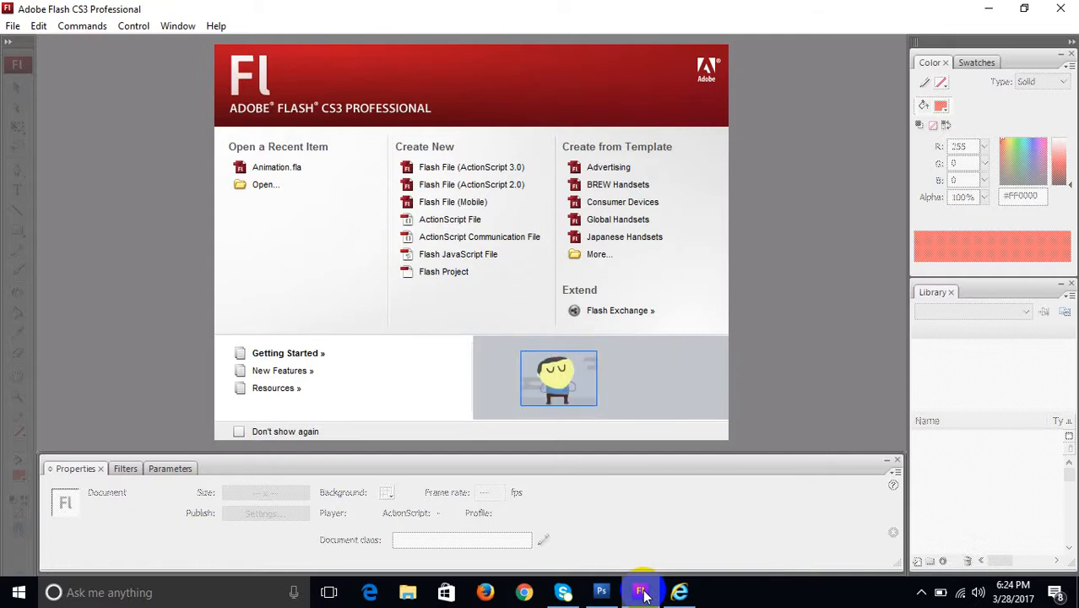
click(473, 172)
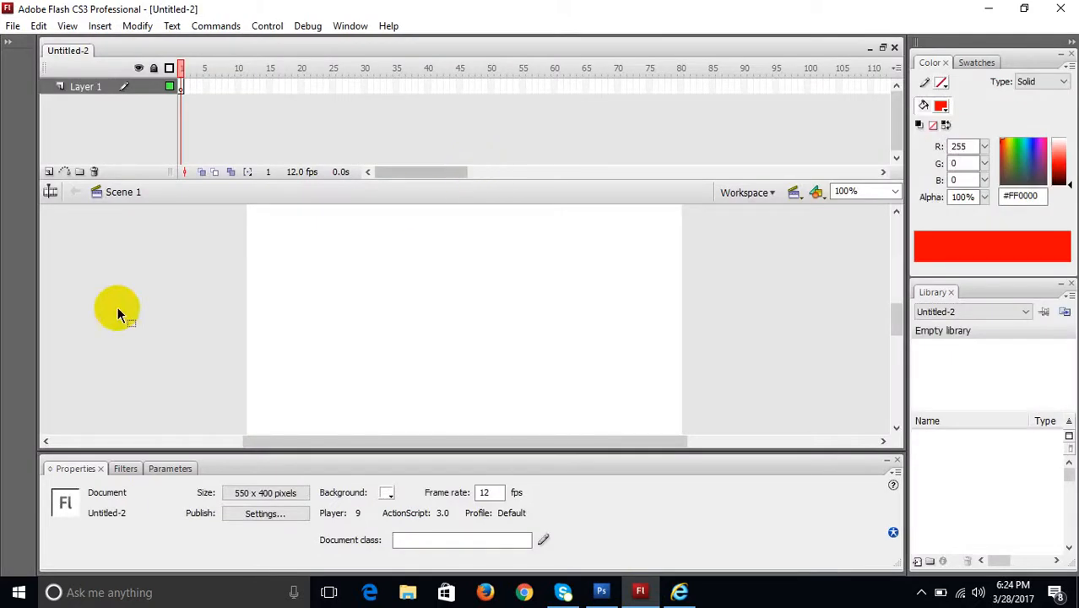
Step: Collapse the document properties, fit the whole stage in view and expand the drawing tools
click(475, 470)
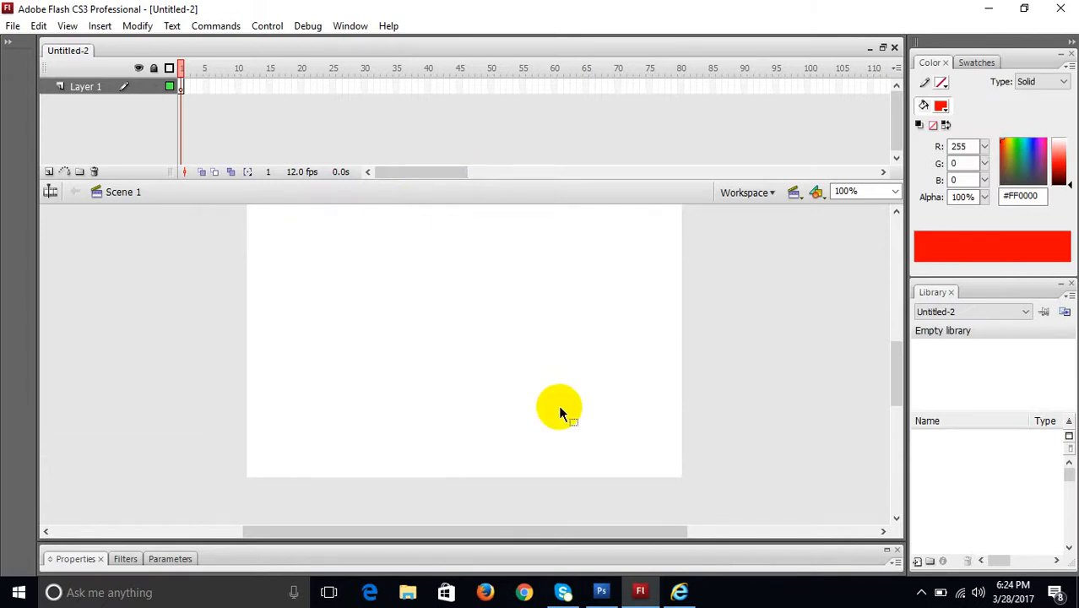
key(ctrl+2)
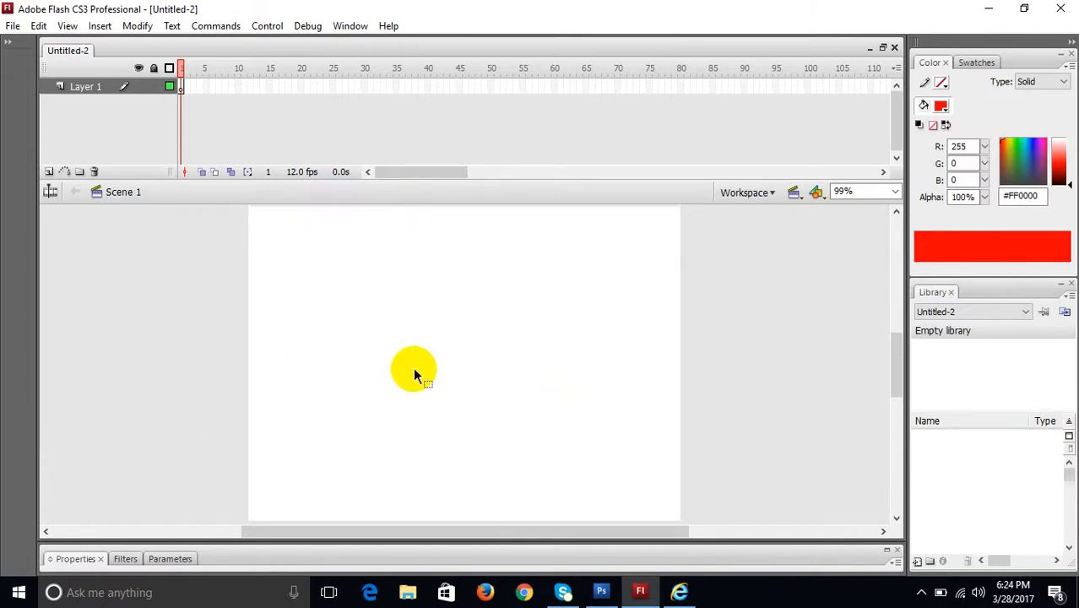
click(7, 42)
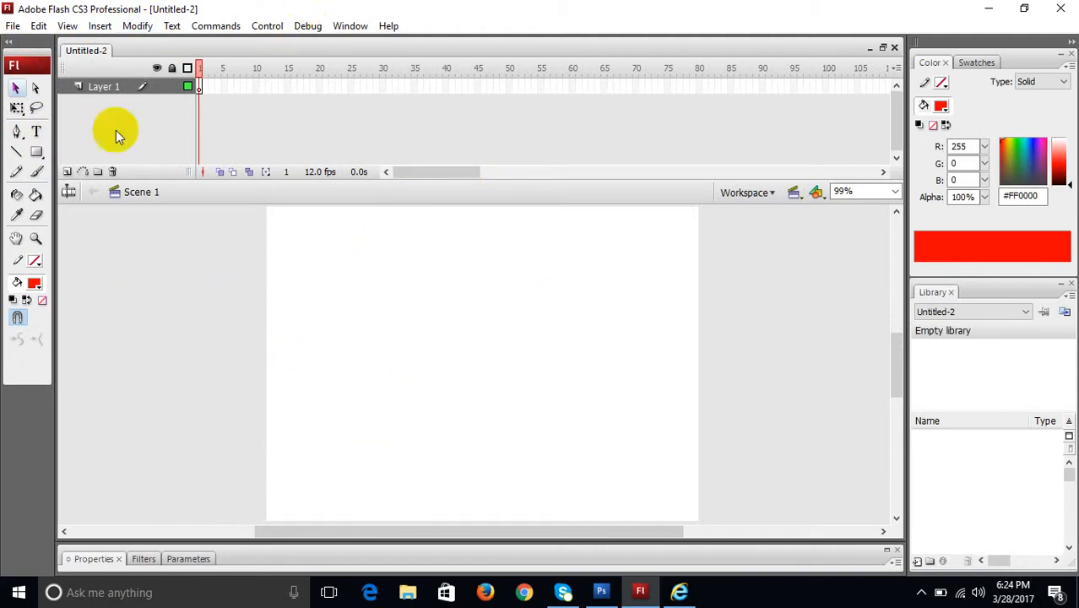
Step: Choose Flash1.psd from New folder (5) for import to the stage
click(19, 26)
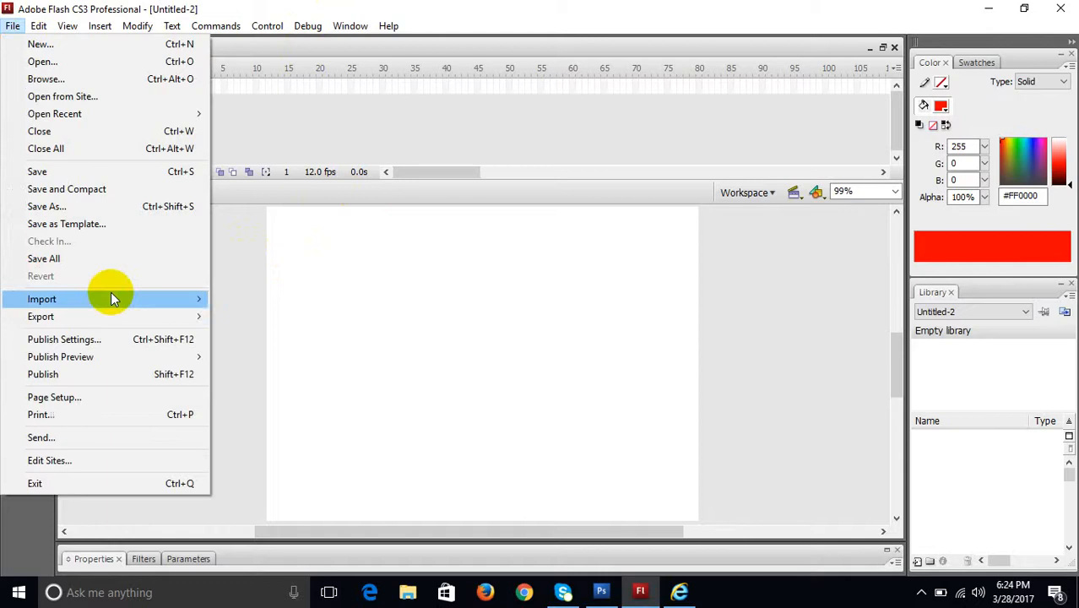
mouse_move(111, 294)
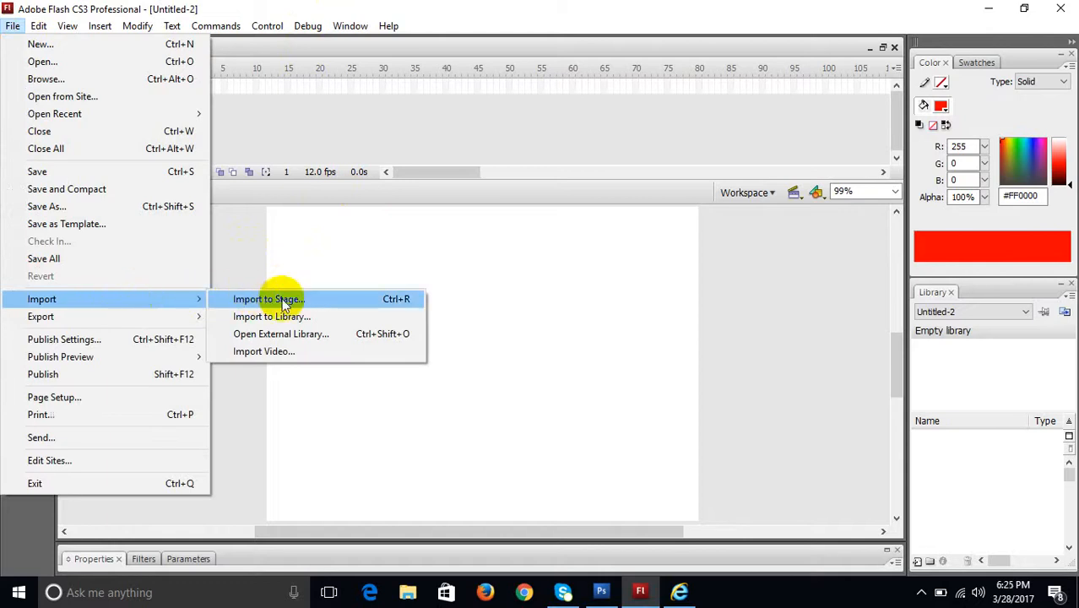
click(330, 299)
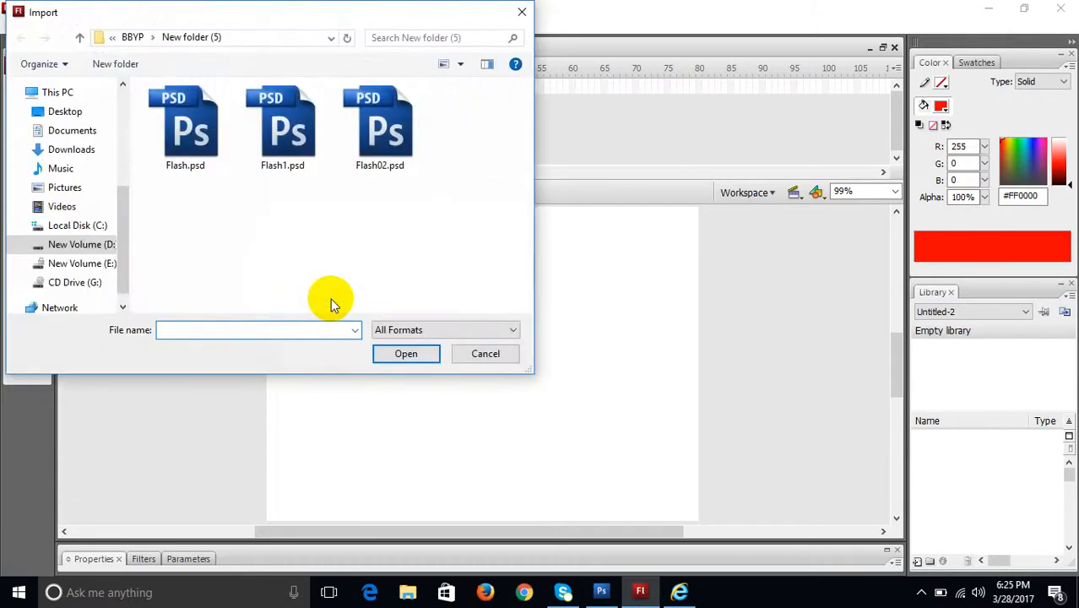
click(283, 126)
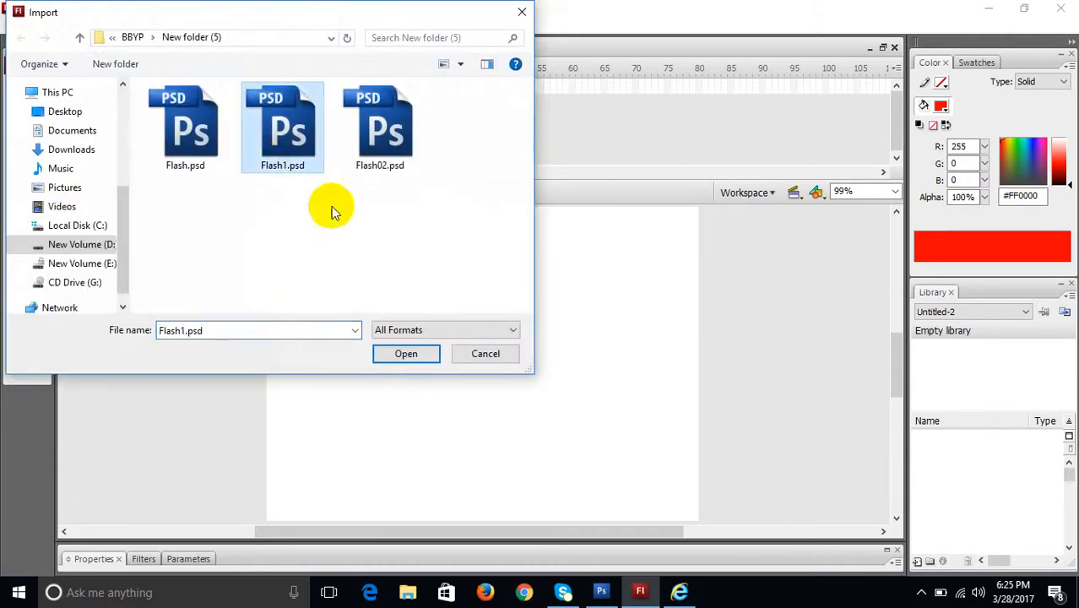
click(401, 356)
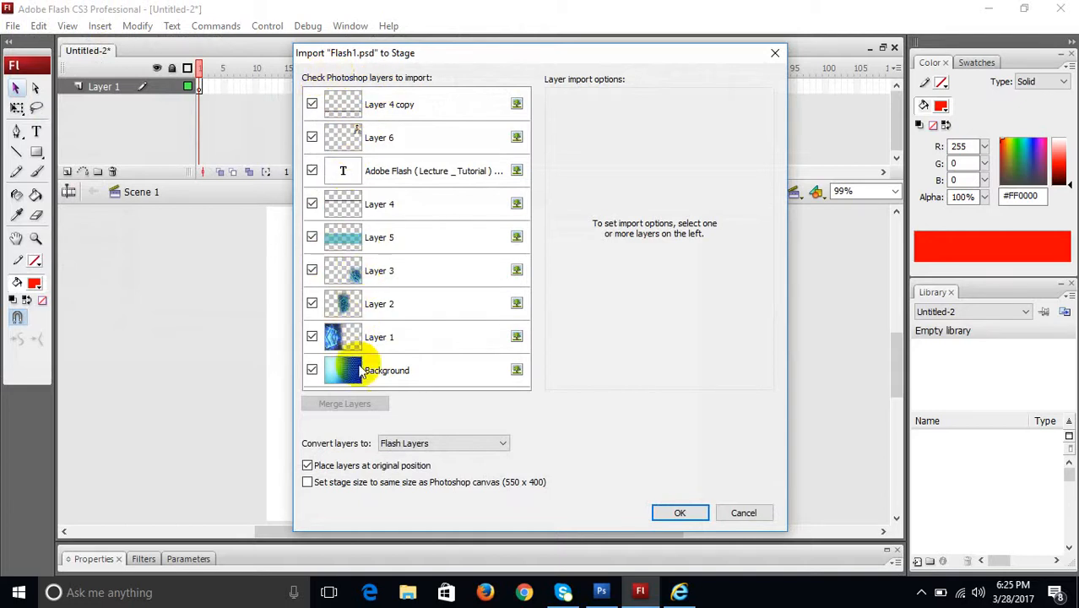
Step: Import all Photoshop layers as Flash Layers at their original position, with the stage size matched to the 550 x 400 Photoshop canvas
click(402, 446)
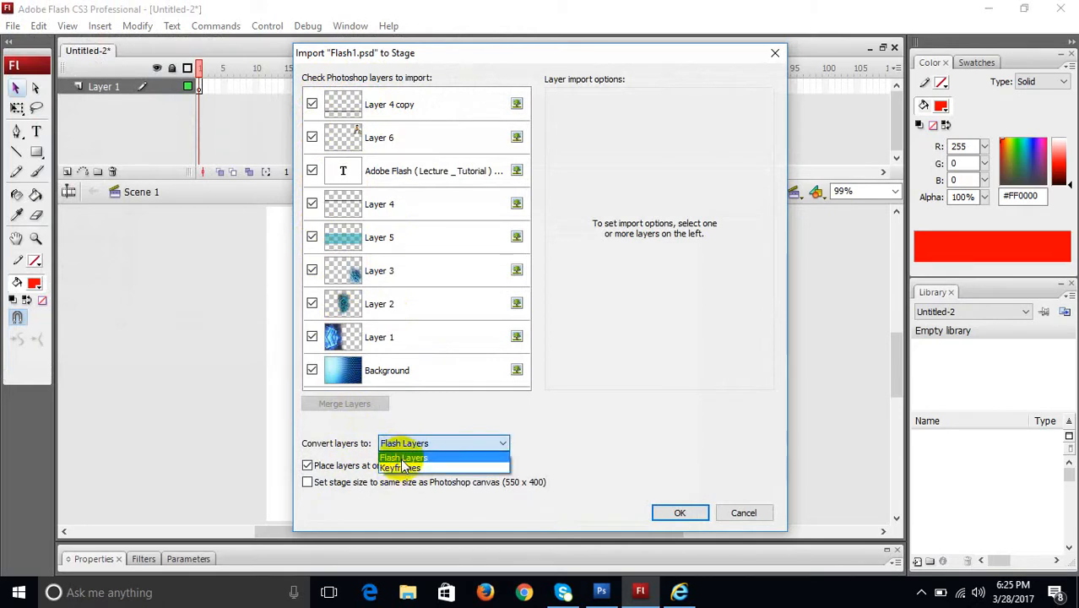
click(403, 459)
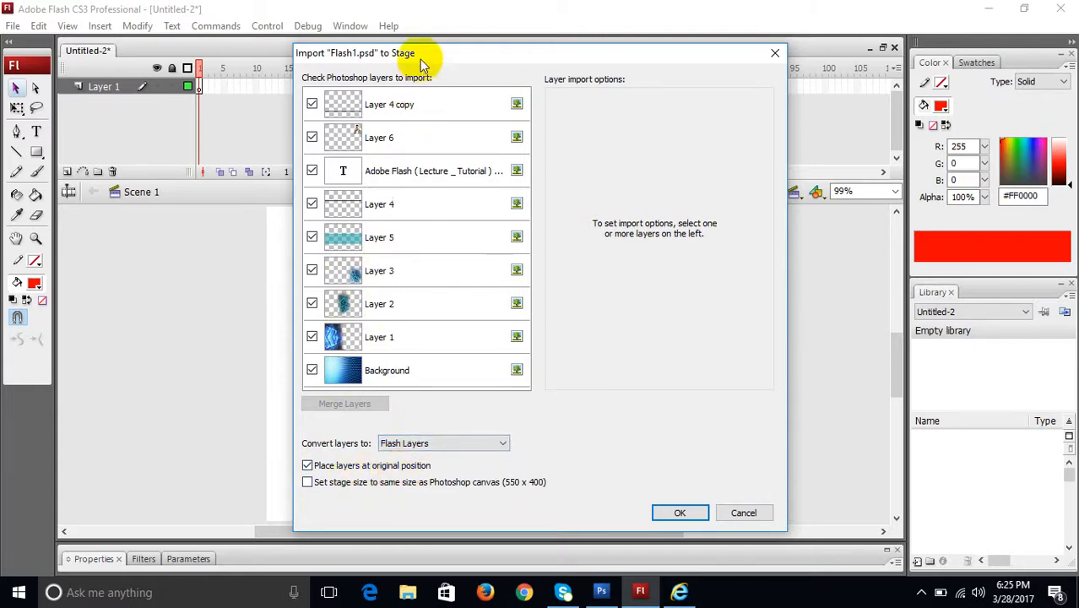
drag(437, 54, 574, 44)
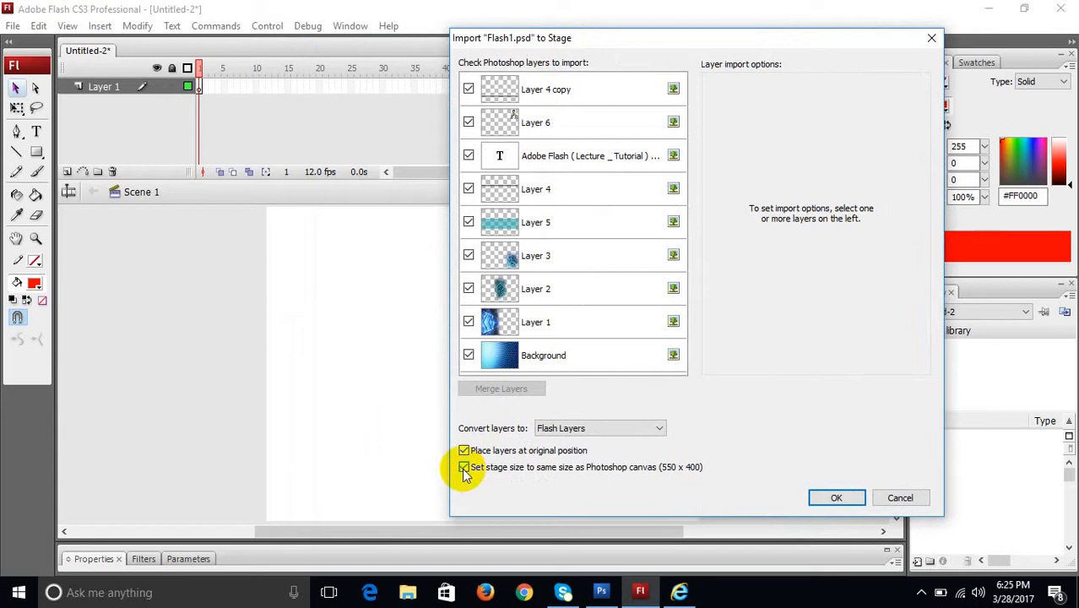
click(464, 468)
drag(619, 41, 530, 44)
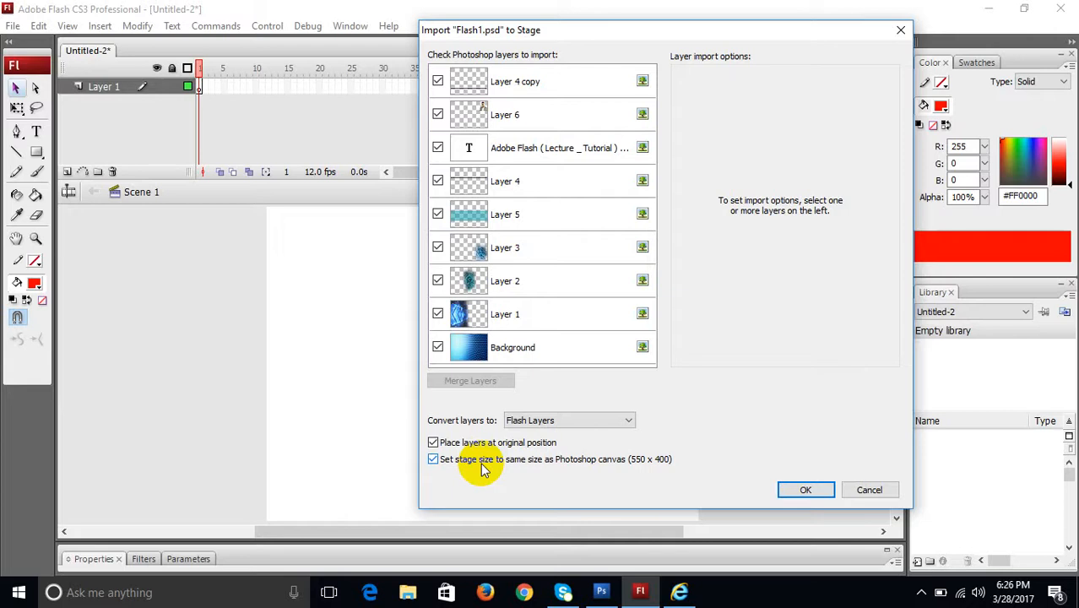
click(805, 492)
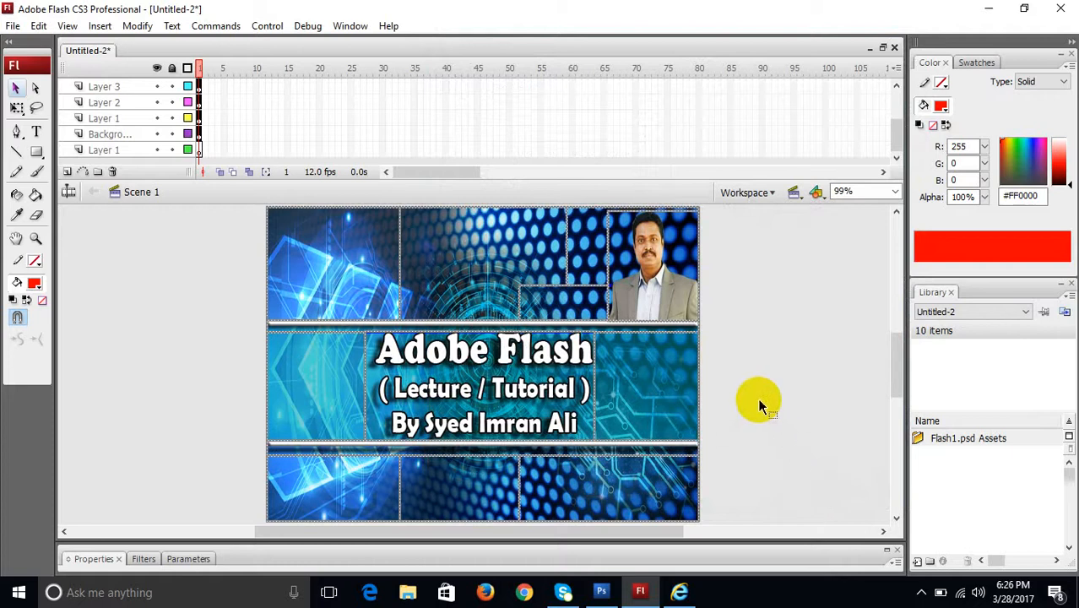
Step: Deselect the imported artwork and check the contents of Layer 3, Layer 2, Layer 1 and the background by toggling their visibility
click(750, 354)
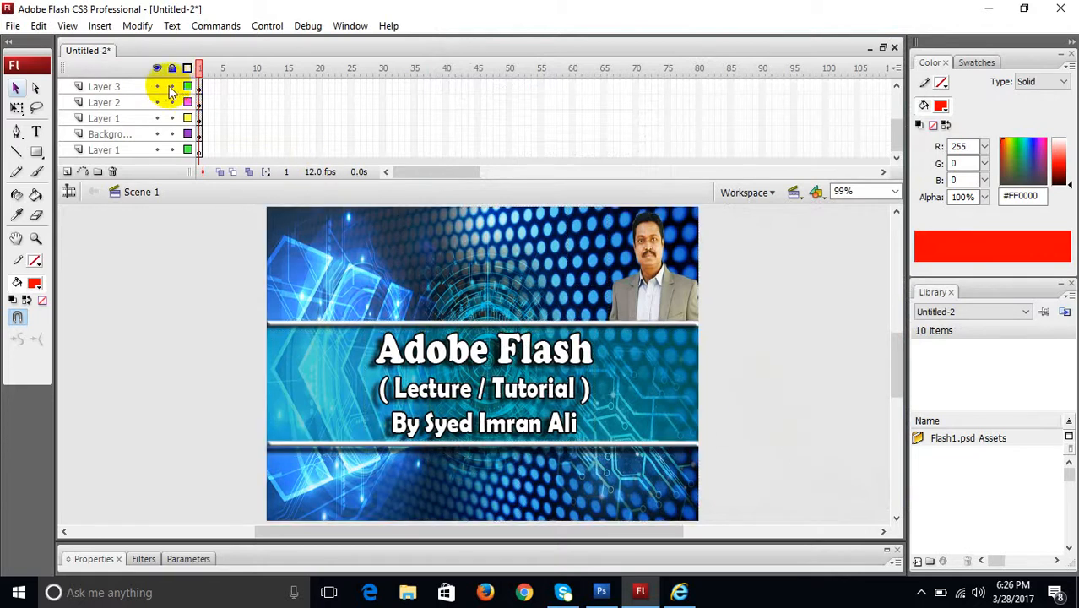
click(157, 87)
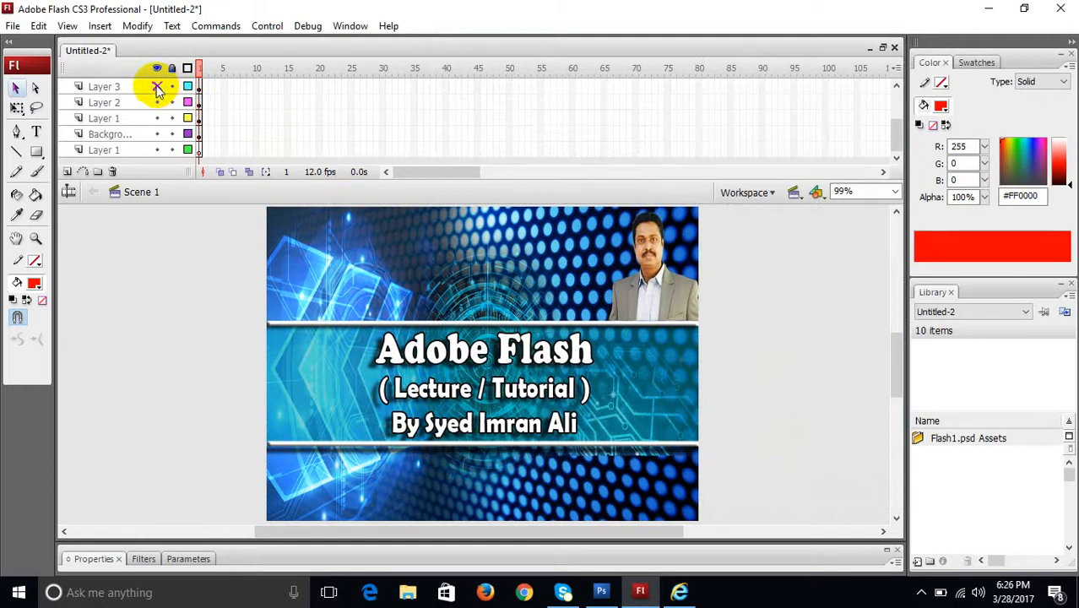
click(156, 87)
click(156, 87)
click(157, 88)
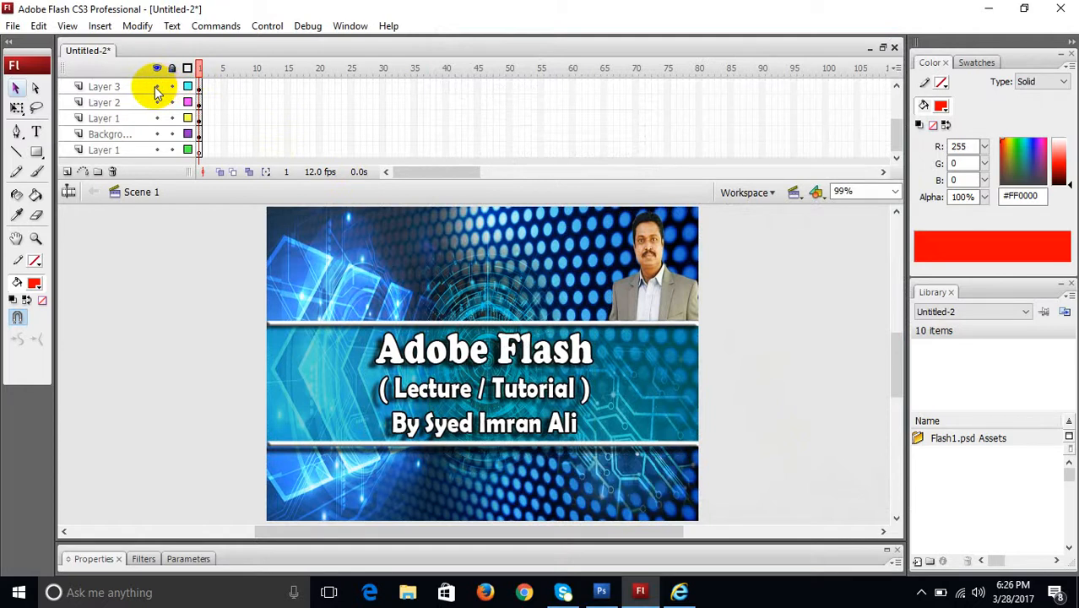
click(158, 102)
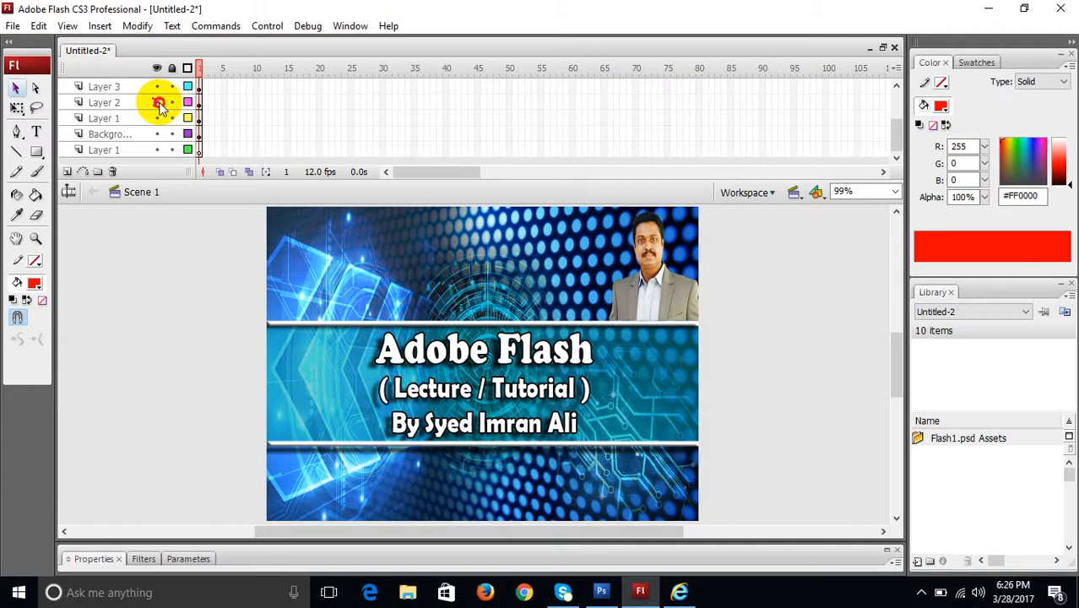
click(159, 103)
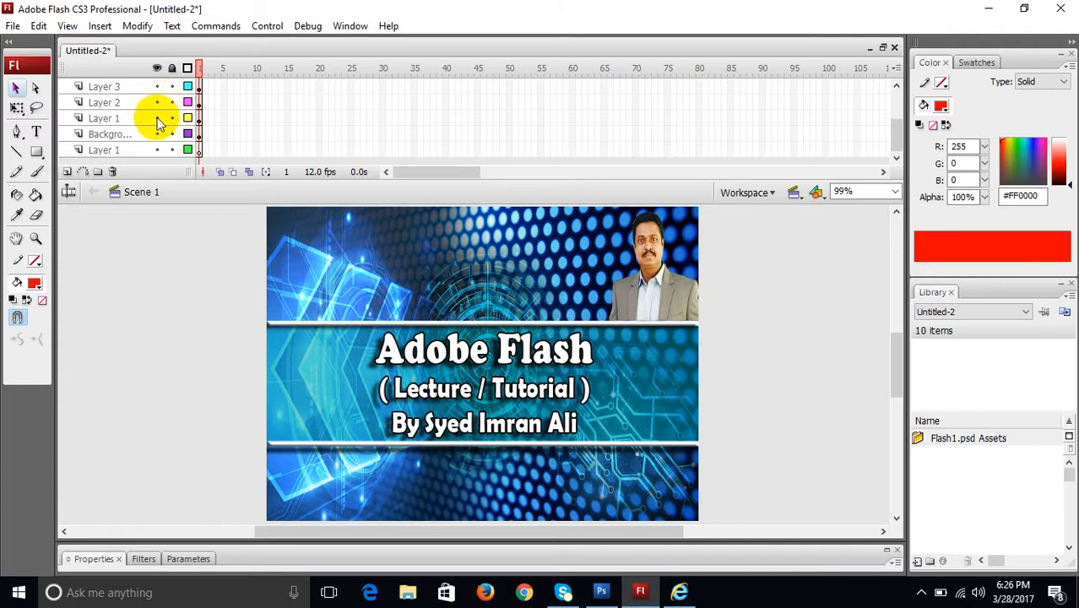
click(157, 119)
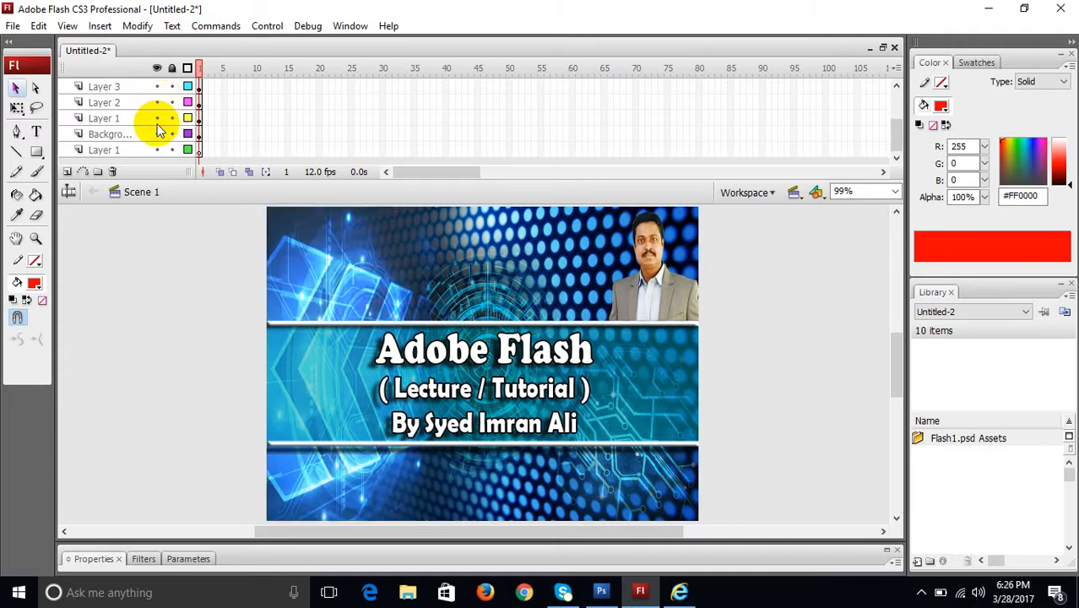
click(158, 135)
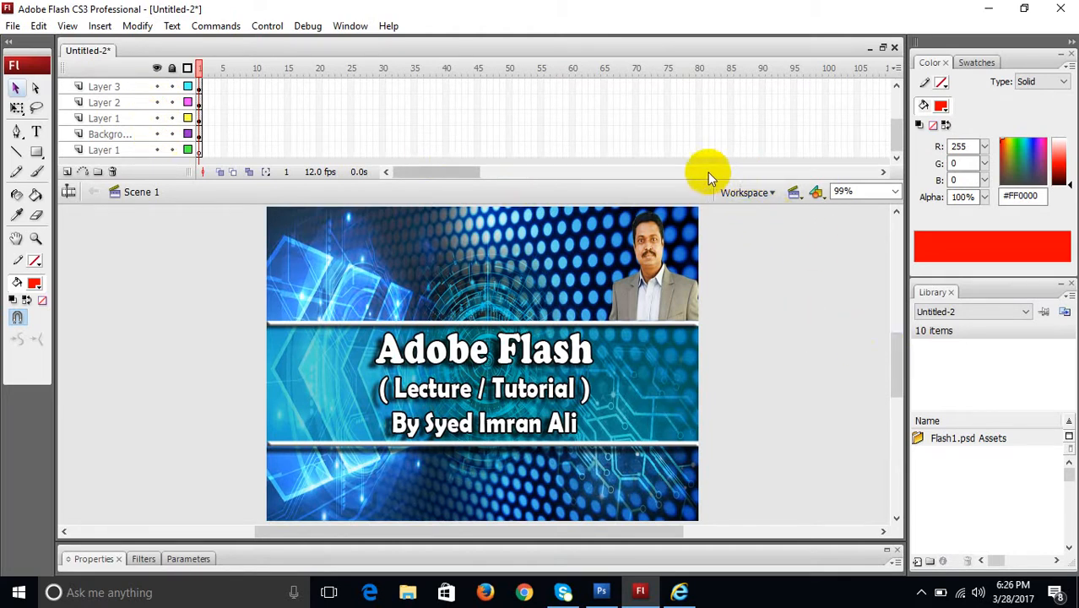
Step: Enlarge the timeline to show more of the imported layers, up to the topmost Layer 4 copy
drag(709, 180, 708, 231)
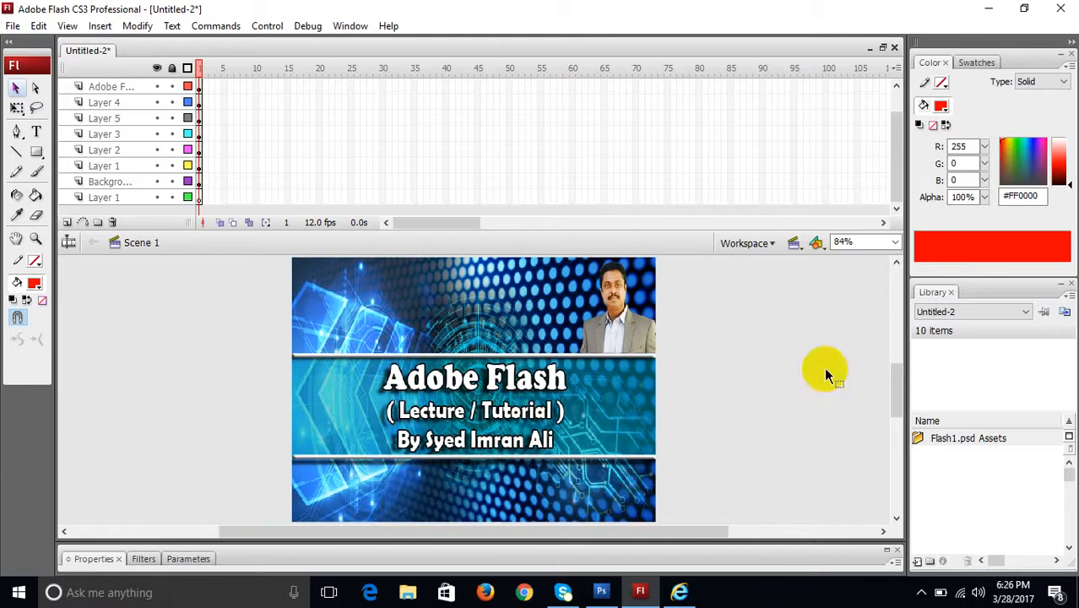
drag(896, 152, 893, 101)
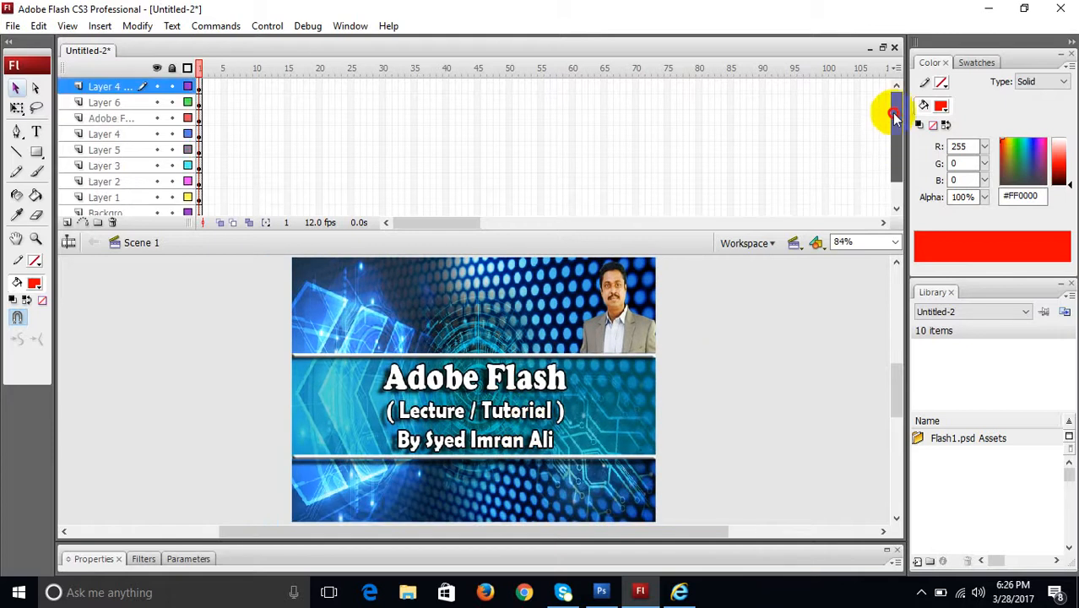
Step: Check the contents of Layer 4 copy, Layer 6 and the Adobe Flash text layer by toggling each layer's visibility
click(157, 87)
click(157, 87)
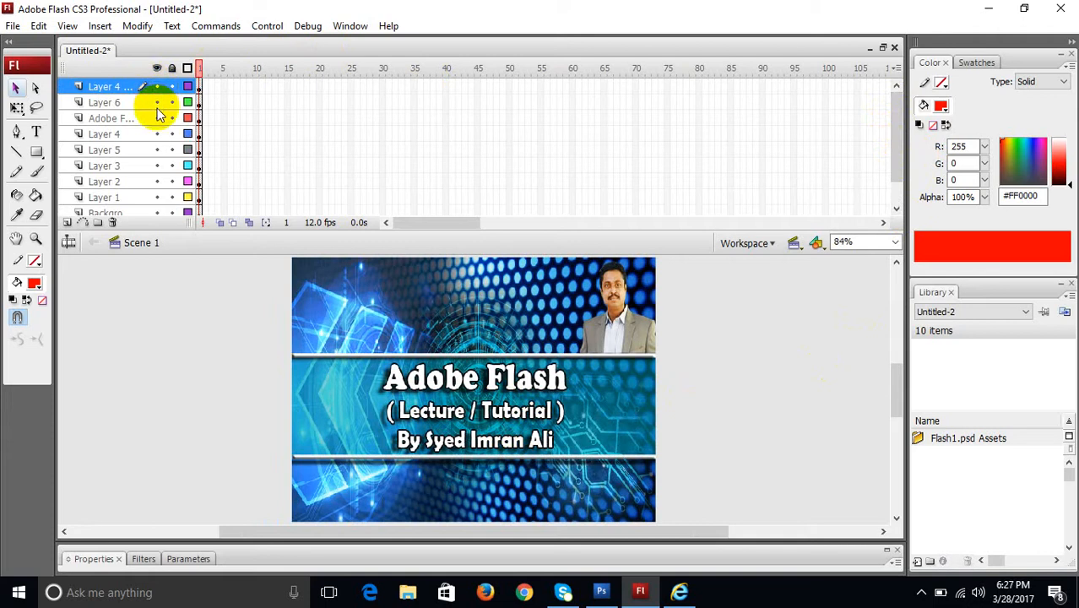
click(157, 102)
click(157, 102)
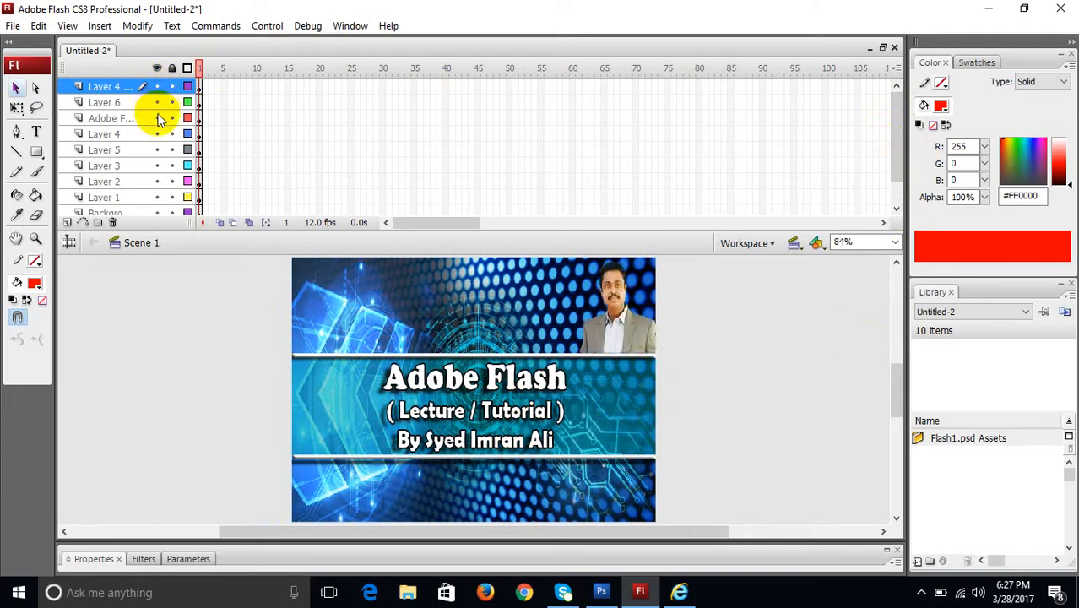
click(157, 118)
click(157, 118)
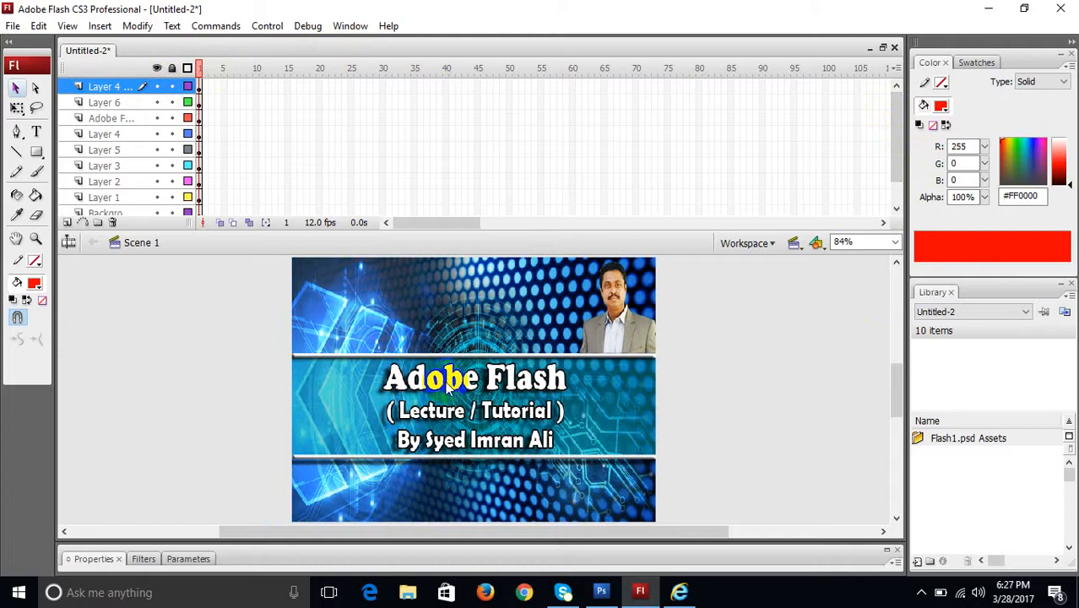
Step: Check the Adobe Flash layer's text block by selecting its frame 1 with the Text tool, and return to the Selection tool
click(36, 133)
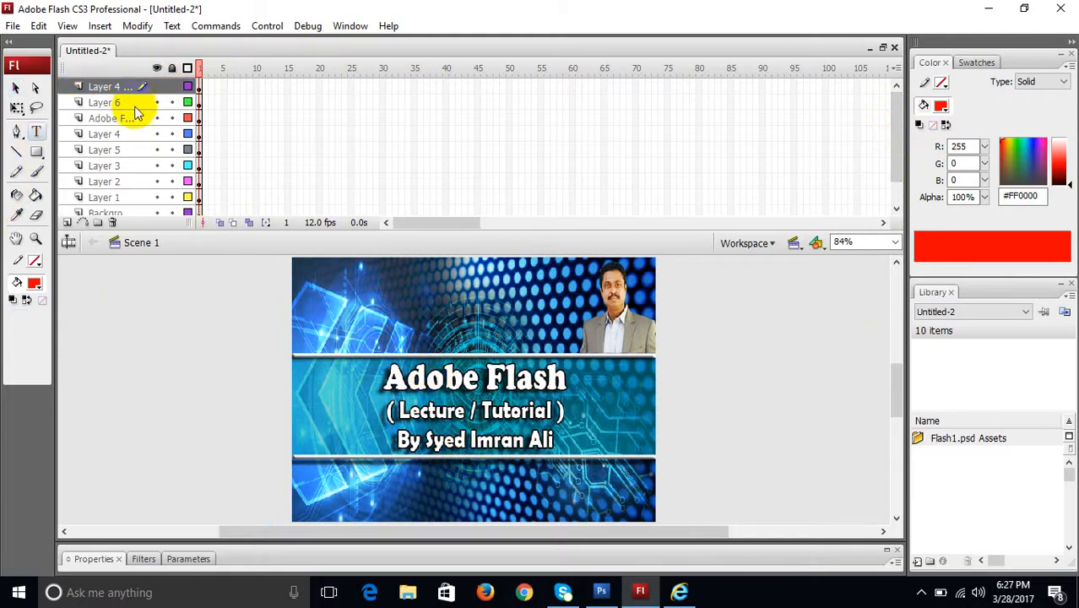
click(197, 118)
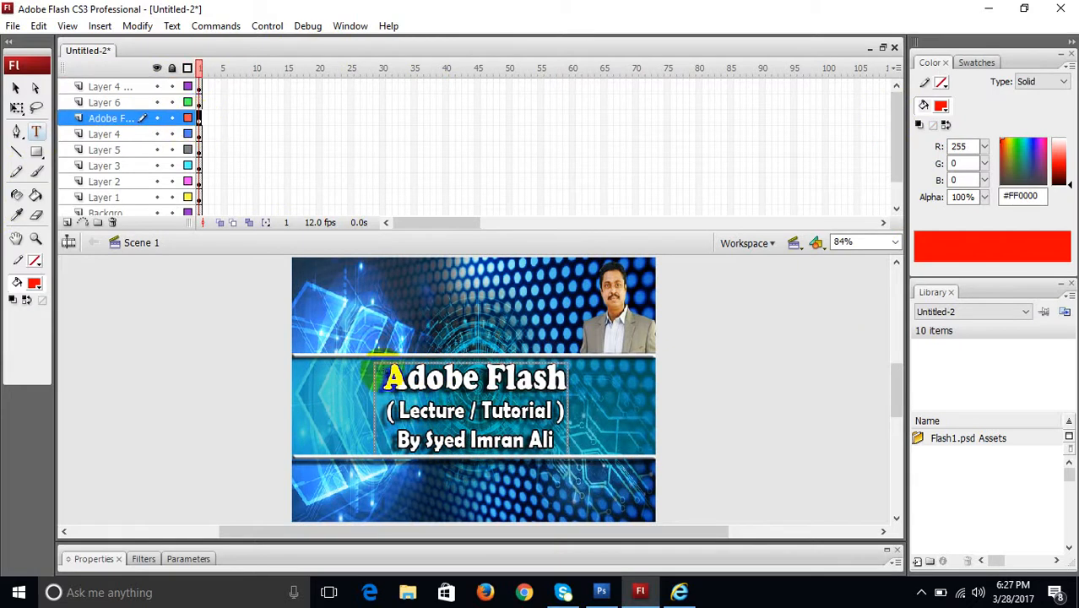
click(35, 131)
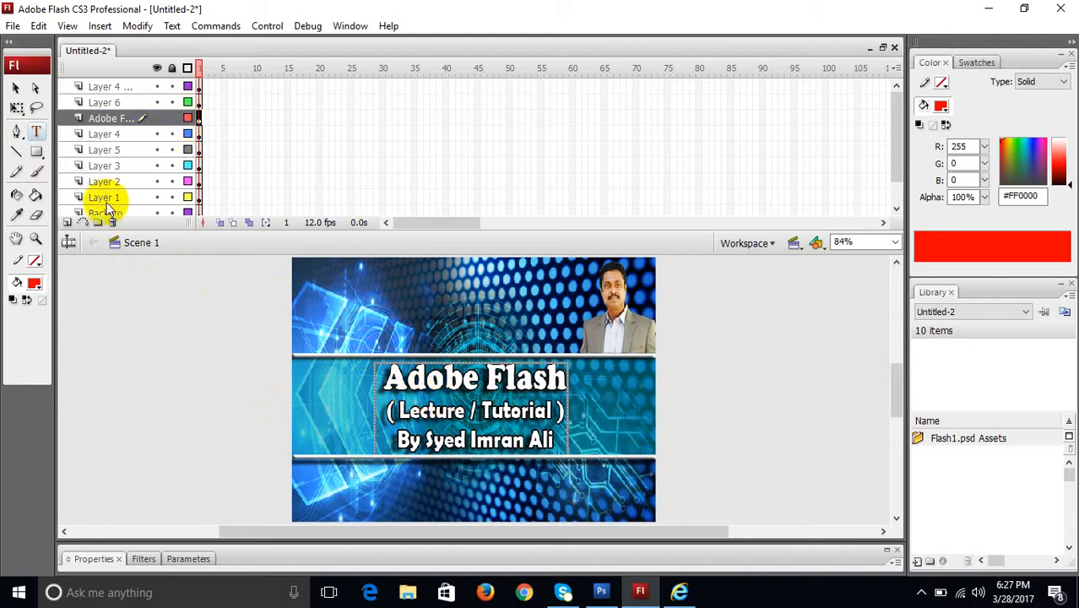
click(15, 88)
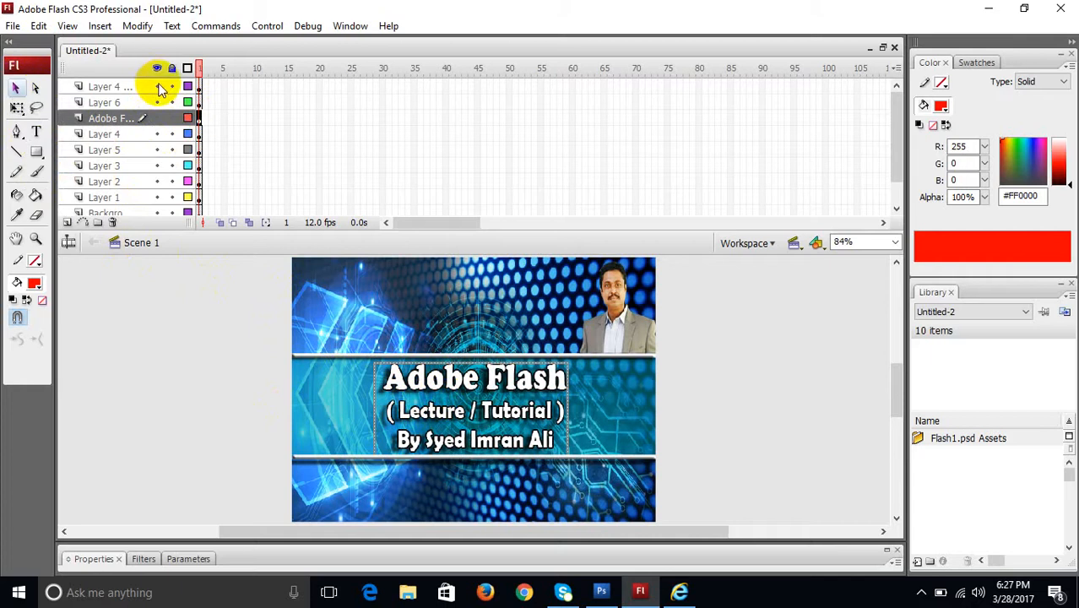
Step: Convert the lower bar on Layer 4 copy and the portrait on Layer 6 into separate movie clip symbols with default names
click(199, 86)
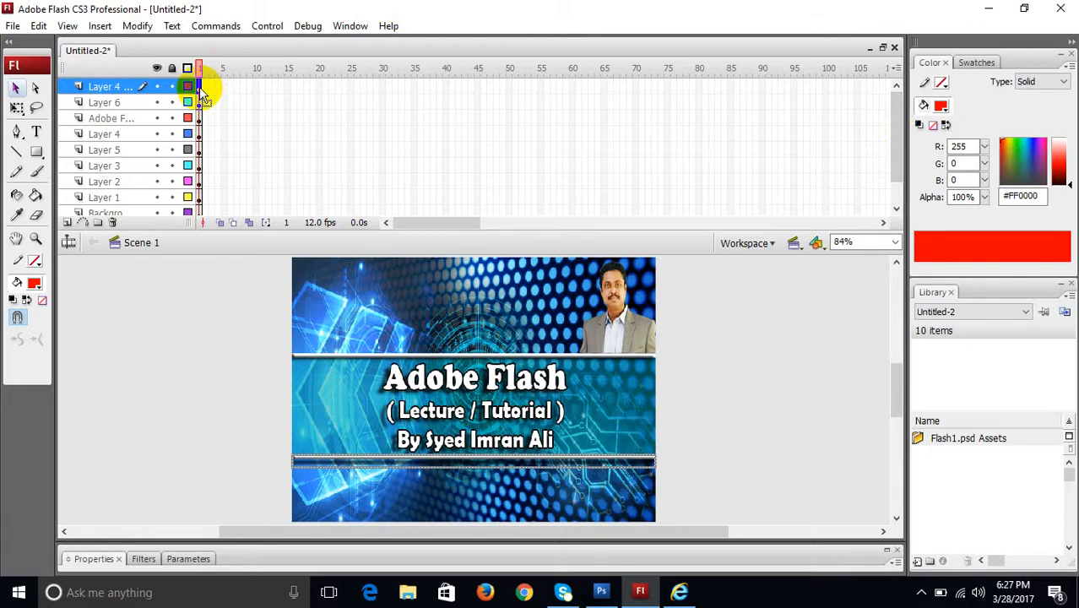
key(F8)
key(Return)
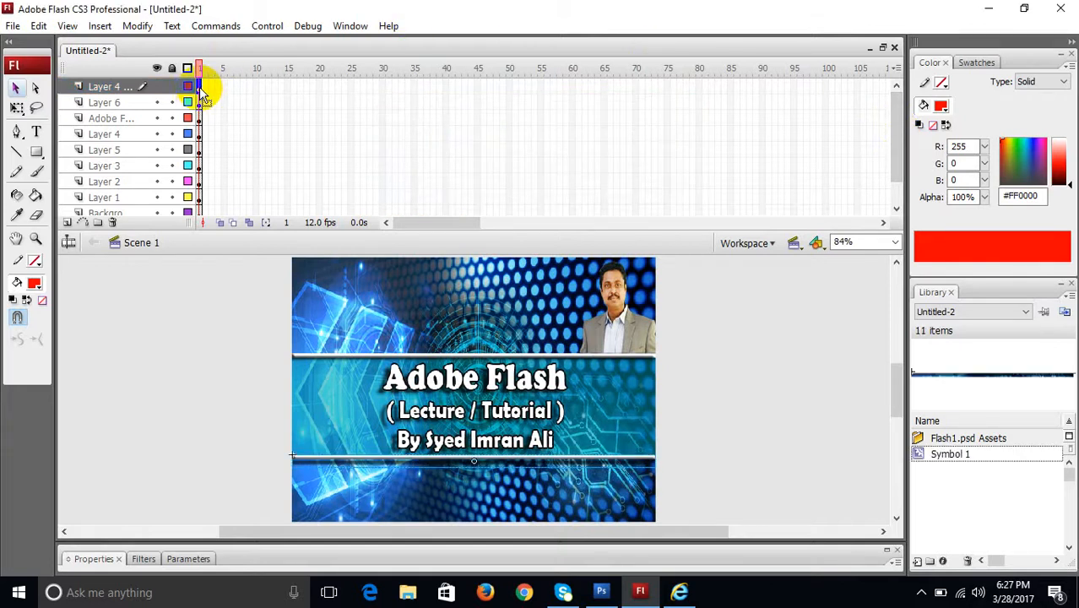
click(199, 102)
key(F8)
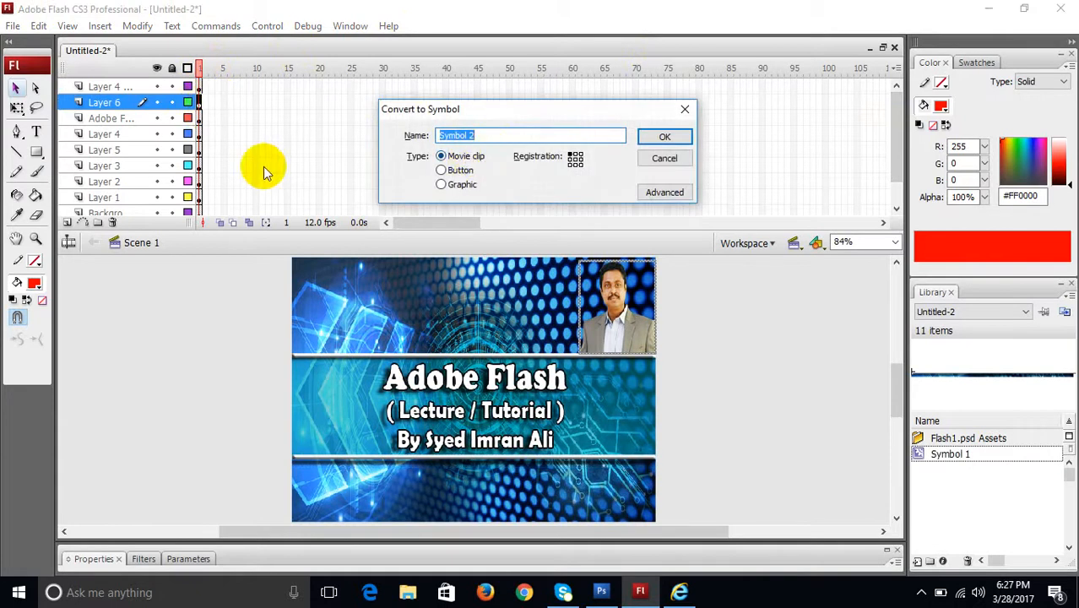
key(Return)
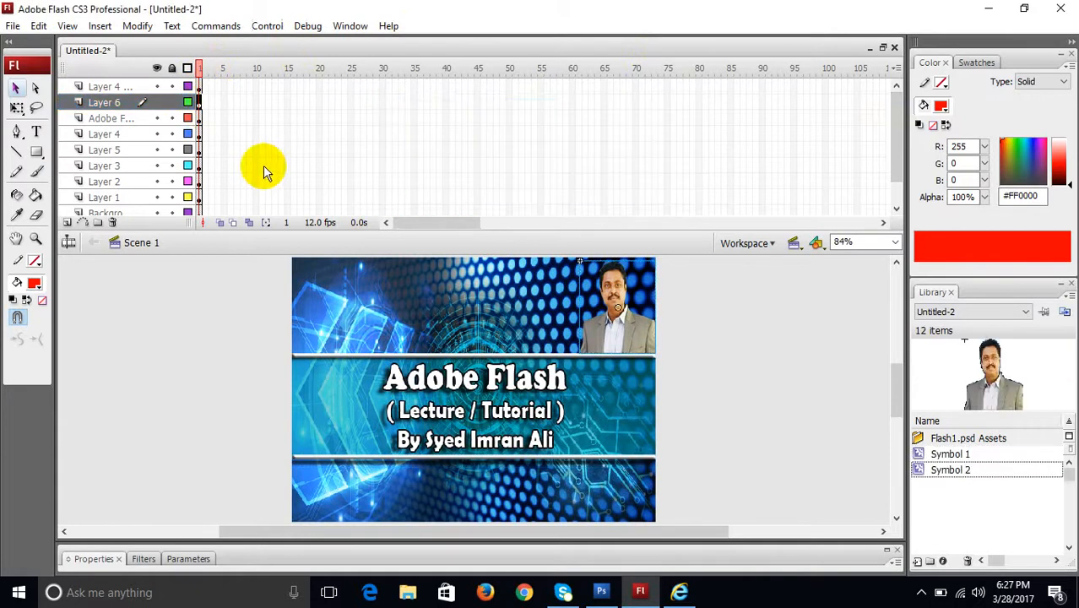
Step: Convert the title text on the Adobe Flash layer and the upper bar on Layer 4 into separate movie clip symbols
click(199, 119)
key(F8)
key(Return)
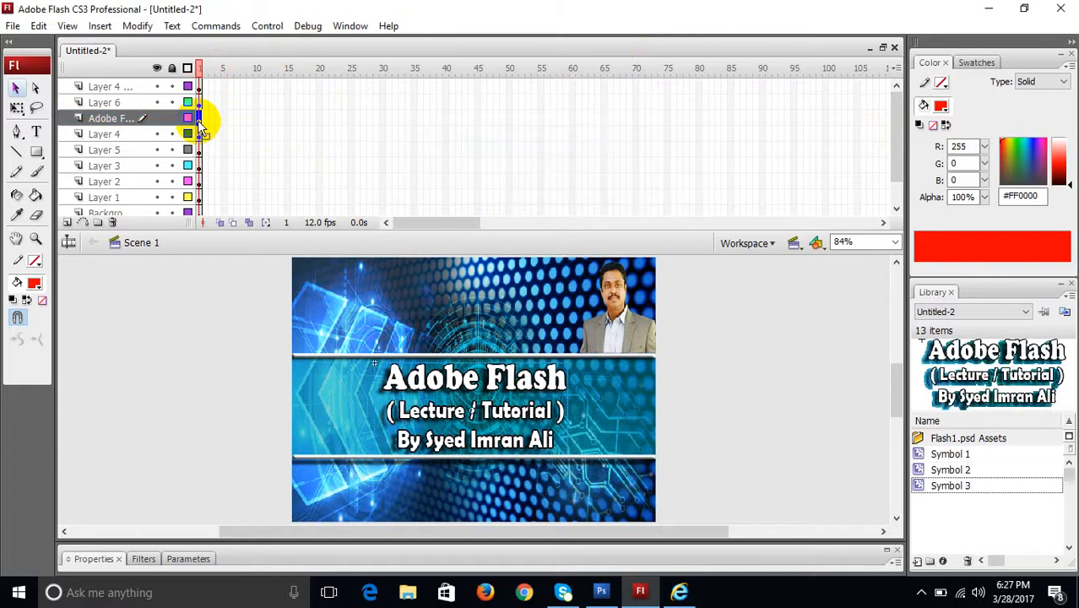
click(198, 138)
key(F8)
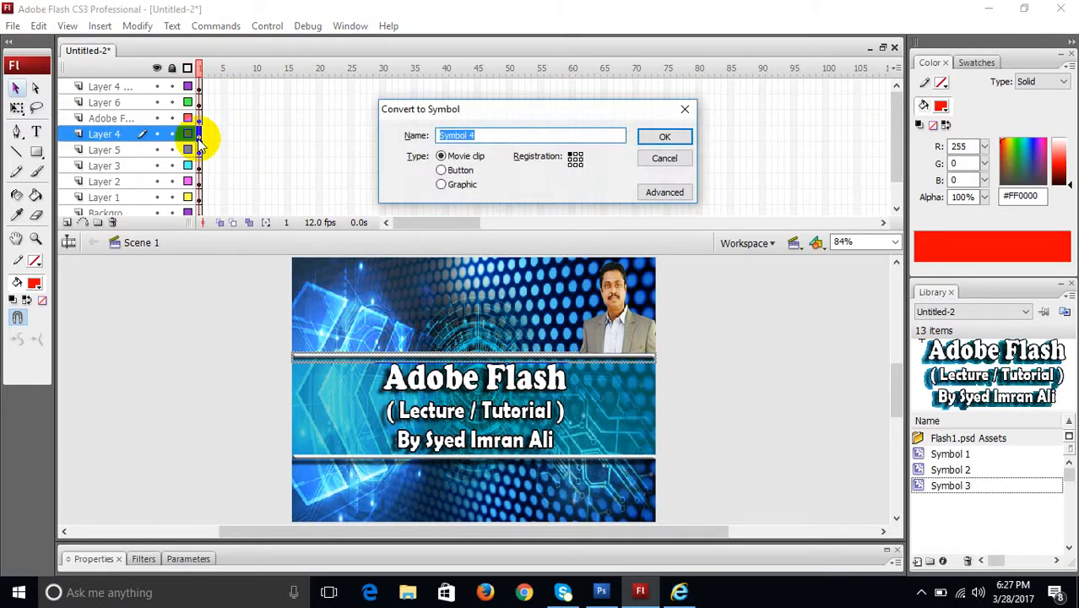
key(Return)
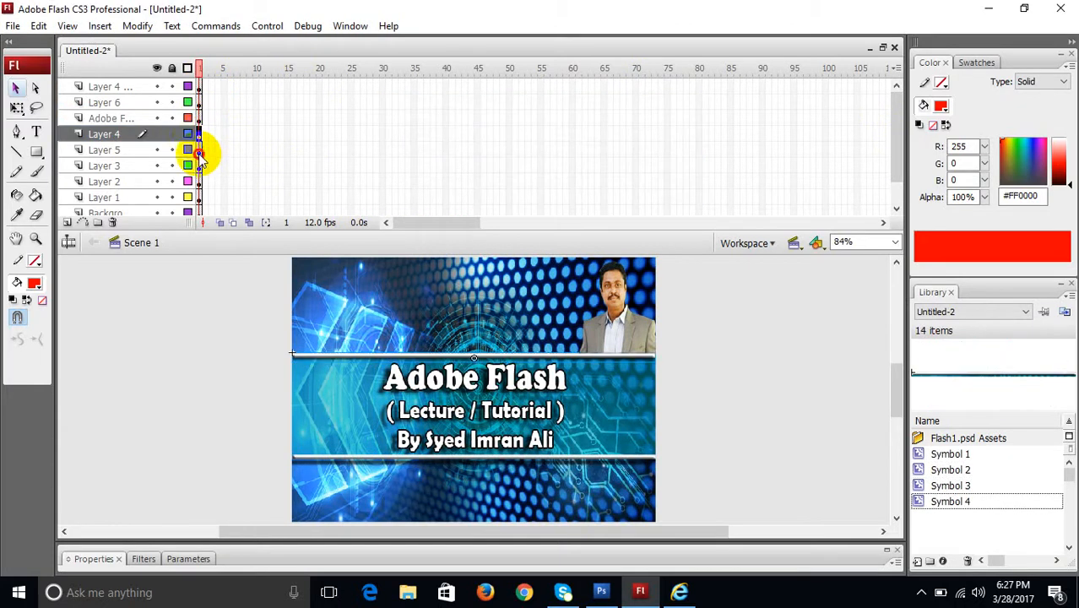
Step: Convert the teal banner on Layer 5 and the circuit artwork on Layer 3 into separate movie clip symbols
click(200, 151)
key(F8)
key(Return)
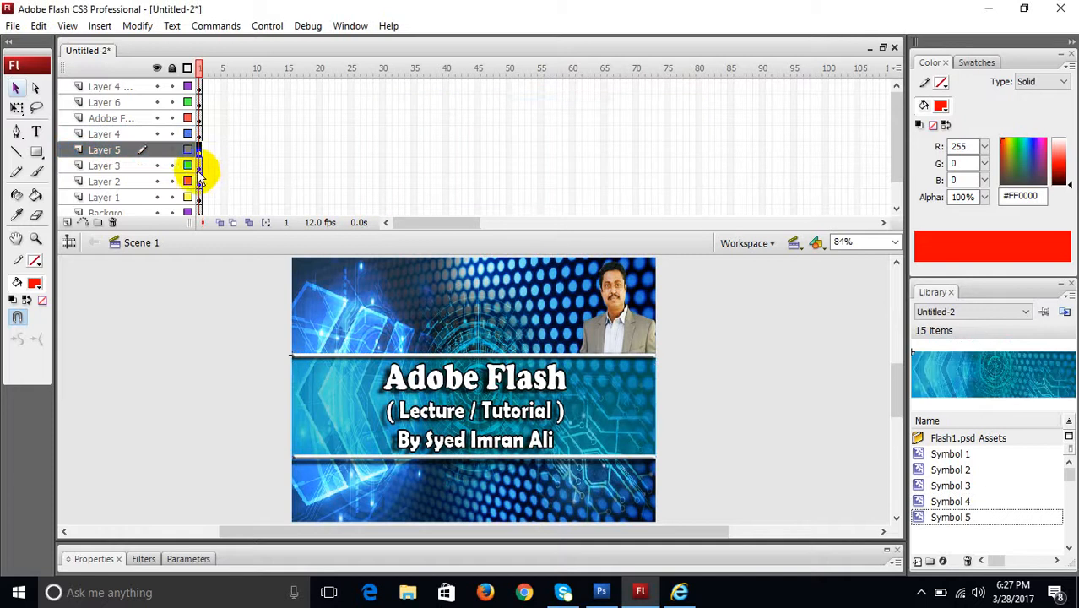
click(196, 167)
key(F8)
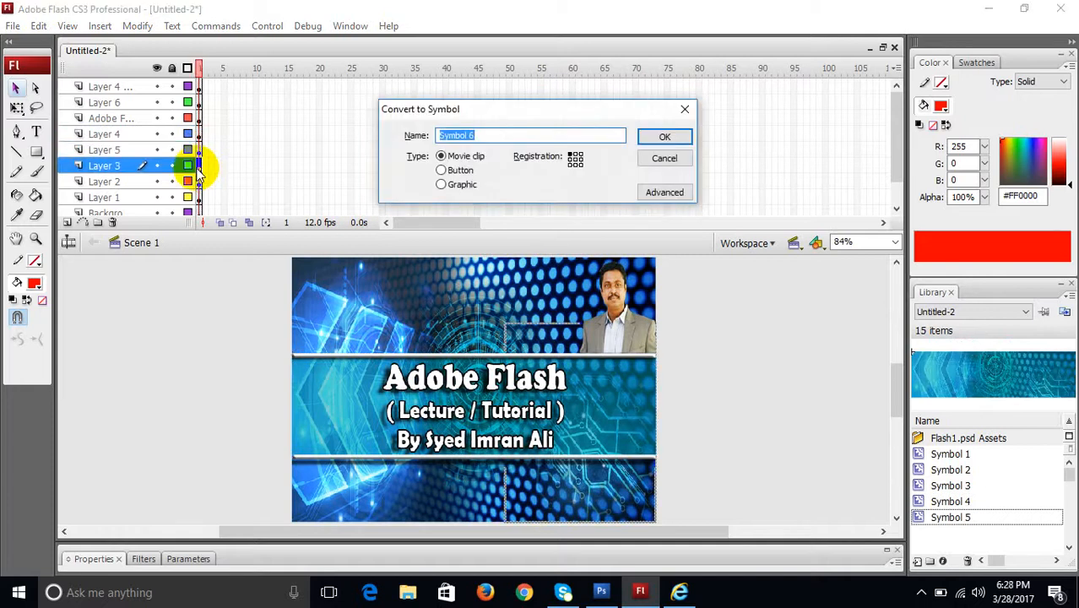
key(Return)
Step: Convert the artwork on Layer 2 and on the imported Layer 1 into separate movie clip symbols
click(198, 180)
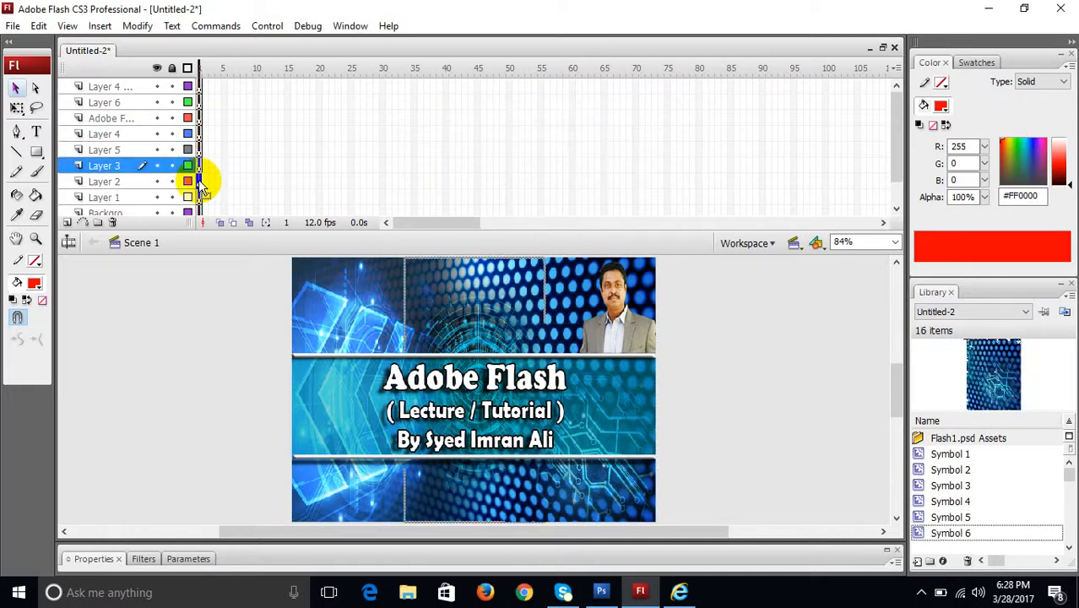
key(F8)
key(Return)
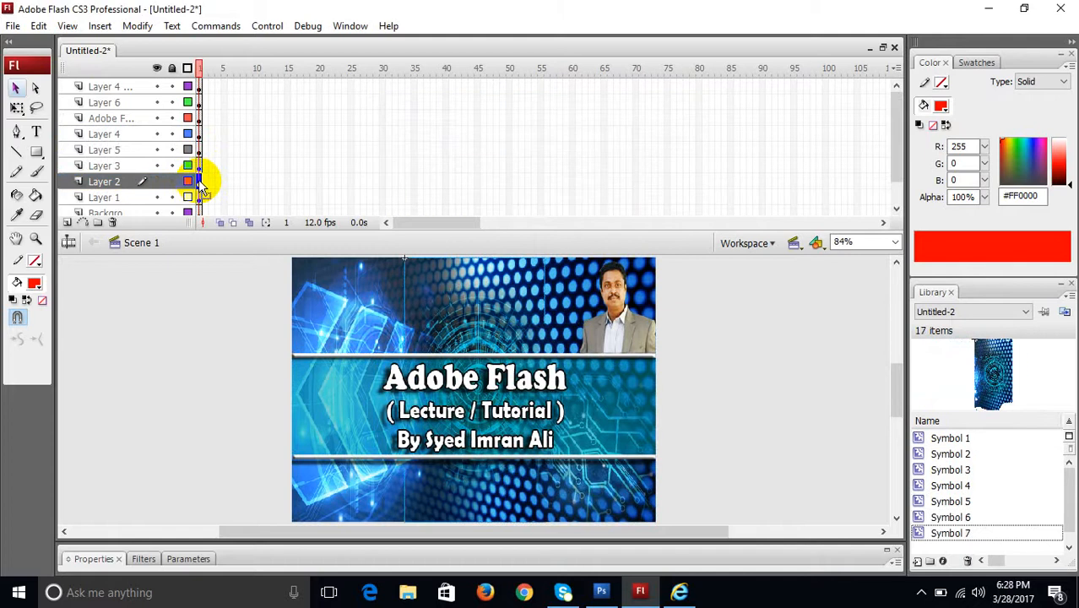
click(199, 197)
key(F8)
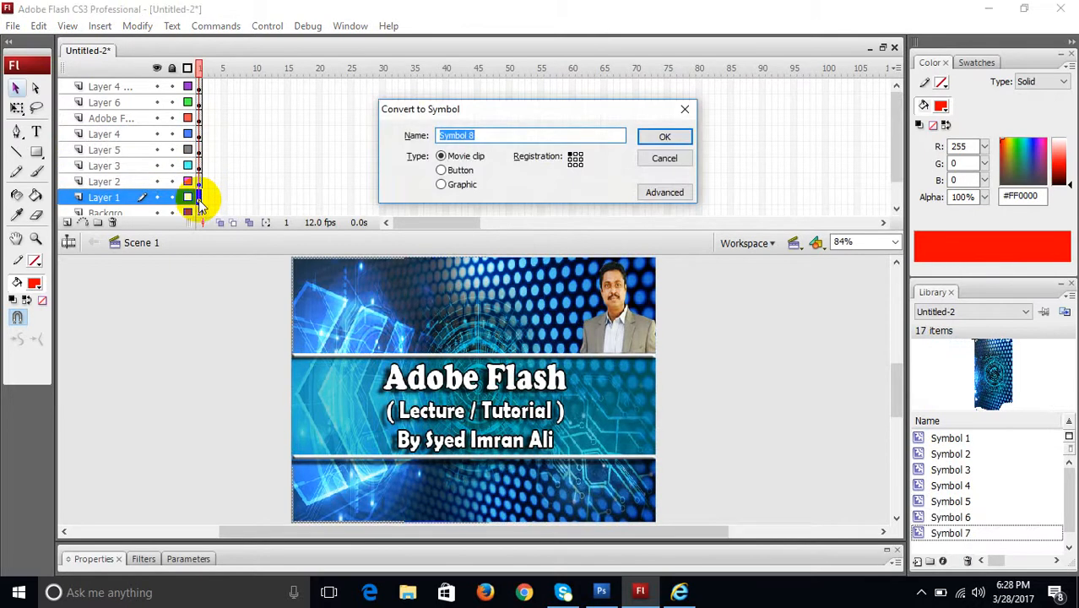
key(Return)
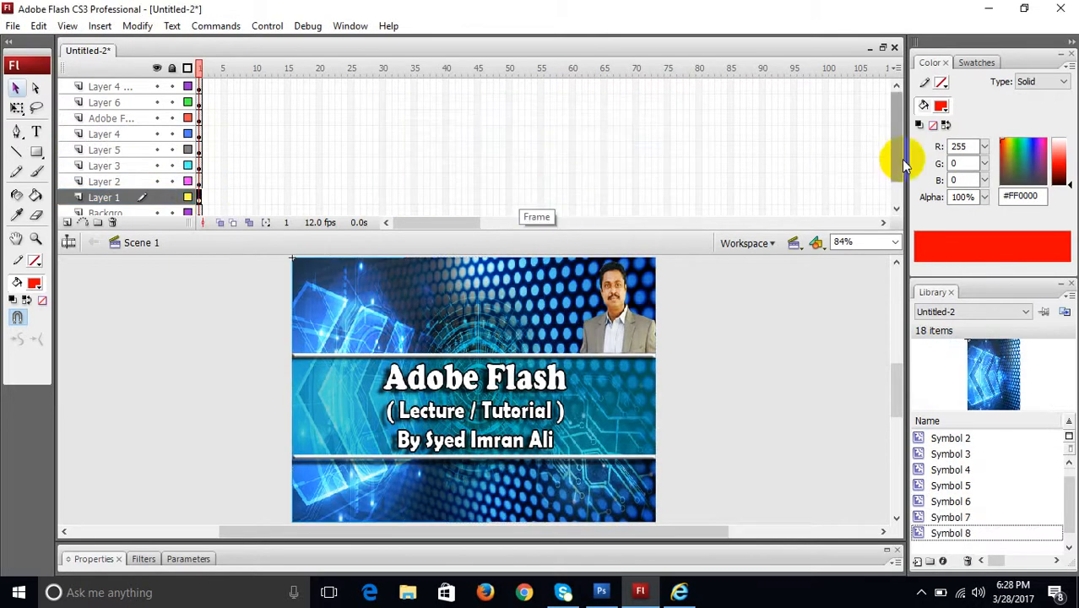
Step: Convert the dotted image on the Background layer into a movie clip symbol with the default name
drag(892, 157, 892, 206)
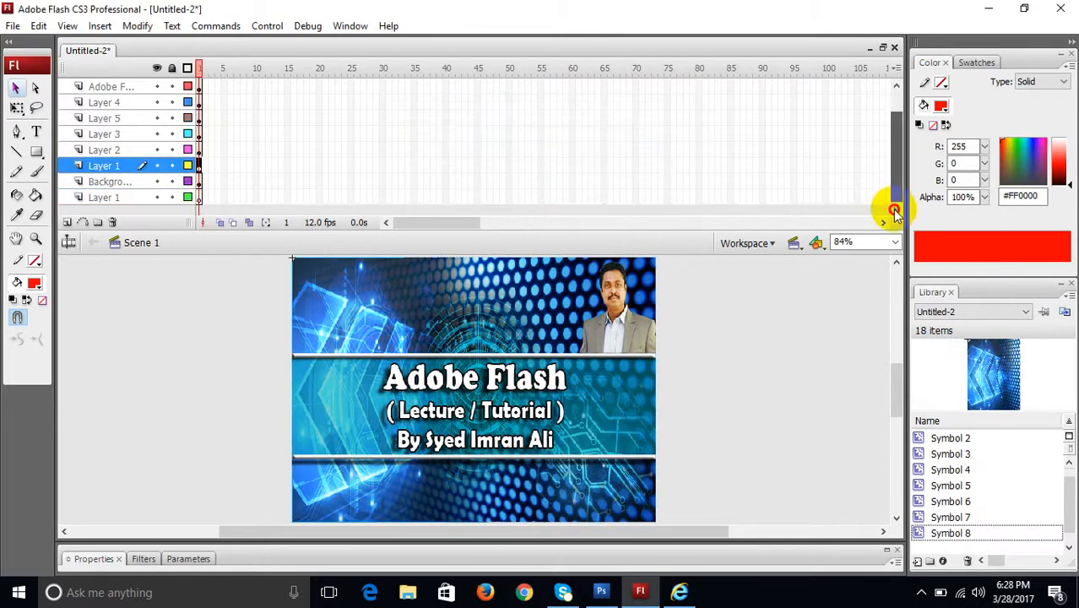
click(200, 182)
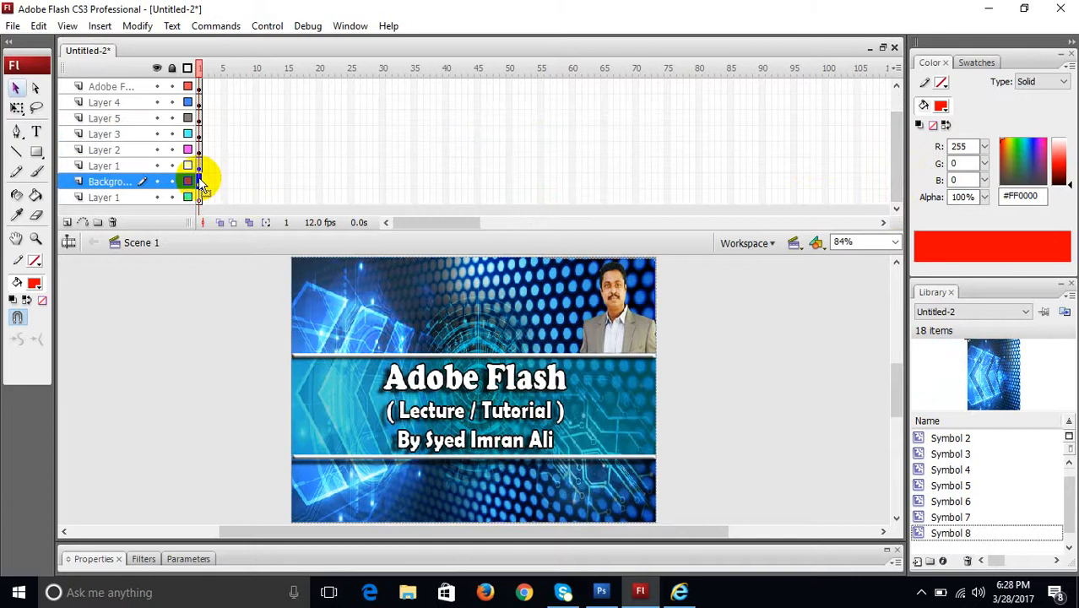
key(F8)
key(Return)
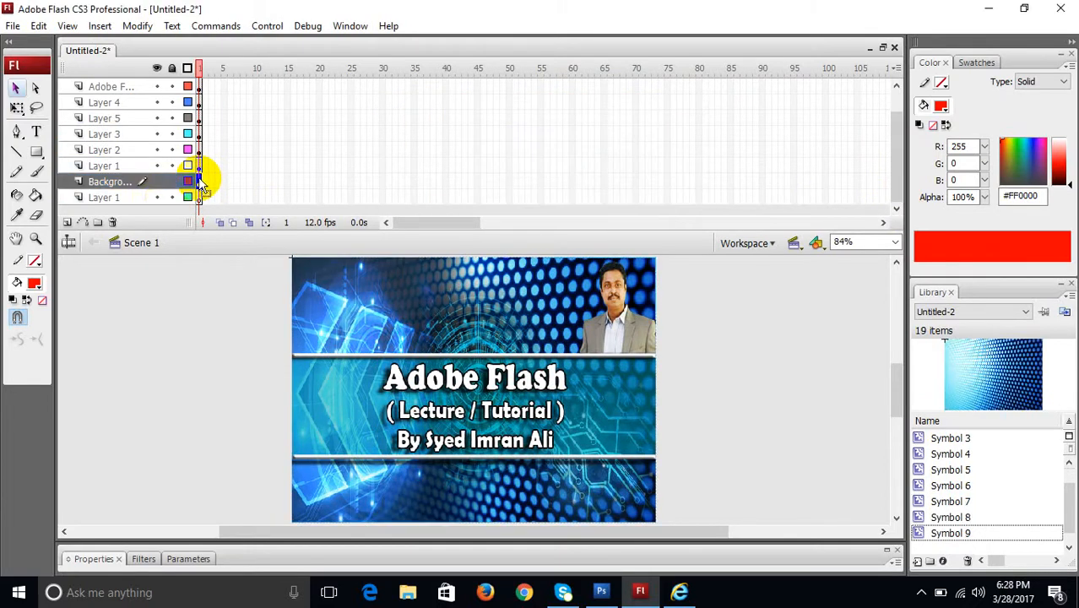
Step: Delete the empty Layer 1 beneath the Background layer, and undo the accidental deletion of the Background layer
click(142, 201)
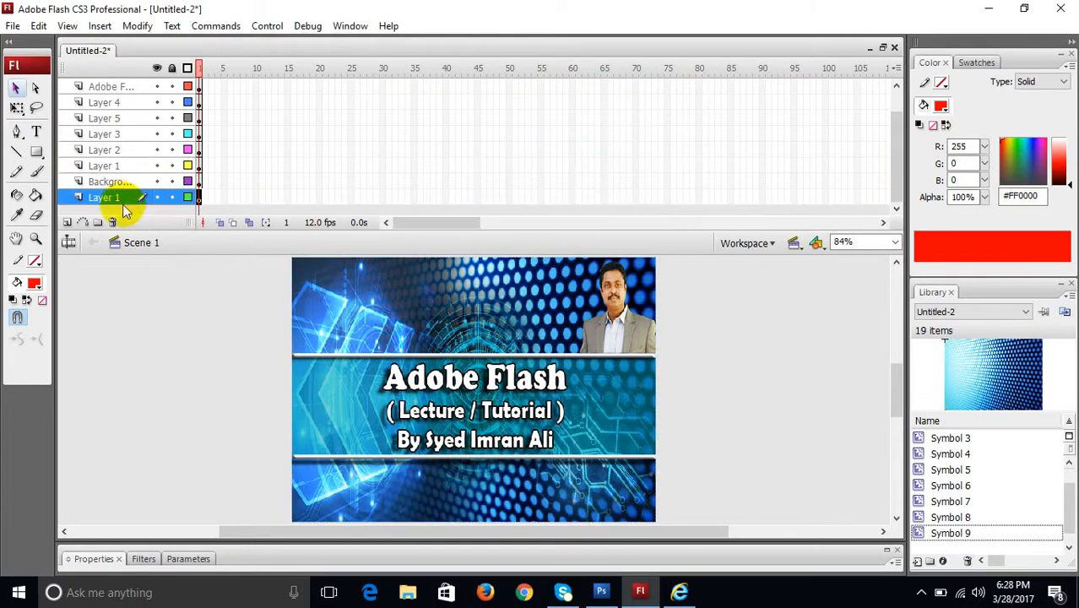
click(112, 222)
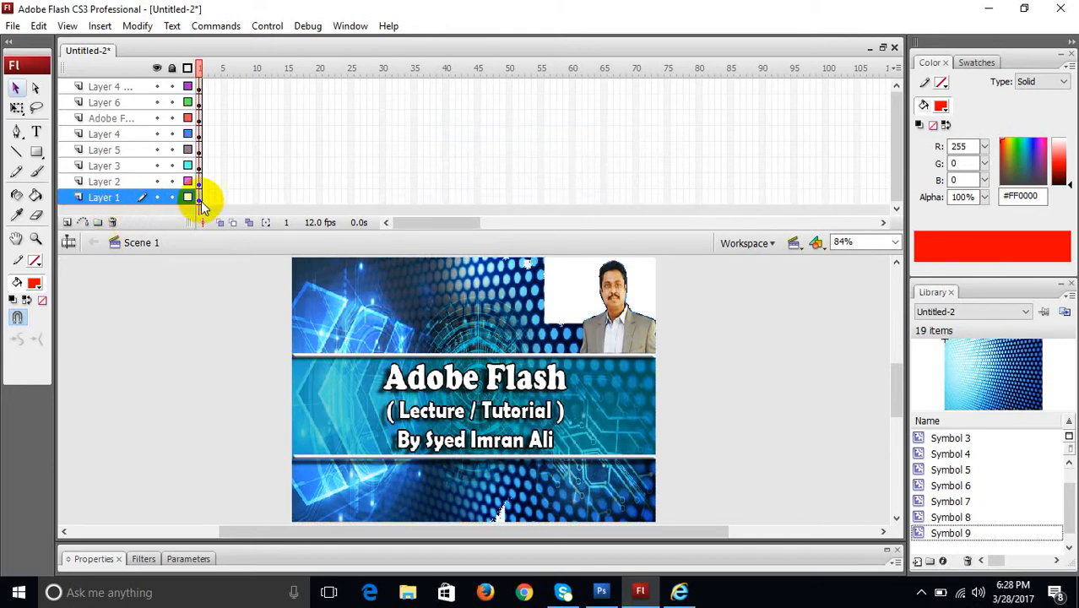
key(ctrl+z)
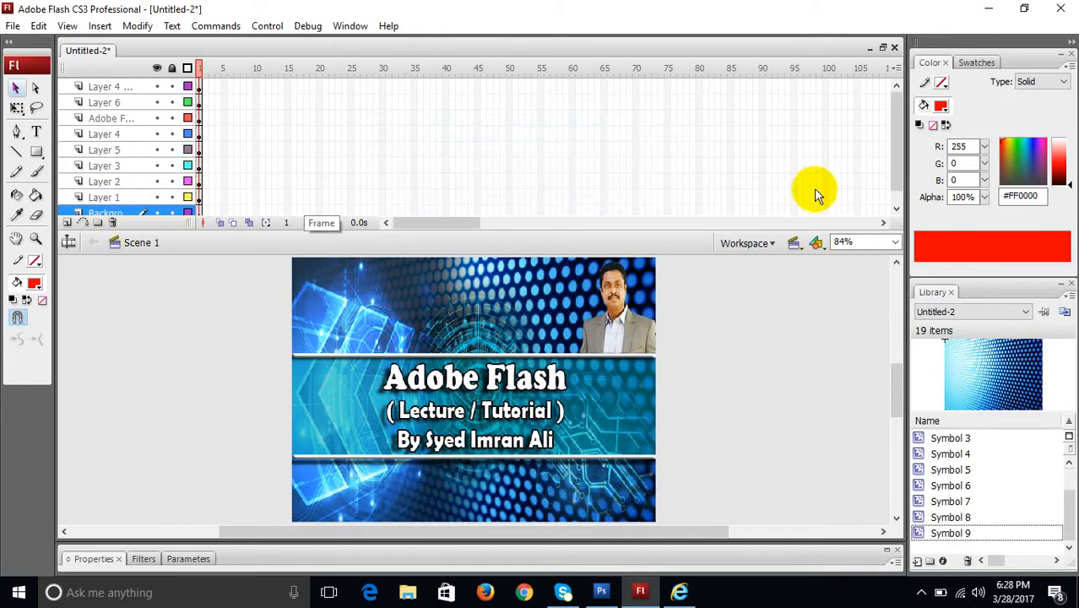
Step: Convert the restored Background layer's content on frame 1 into a movie clip symbol once more
scroll(891, 156, down, 1)
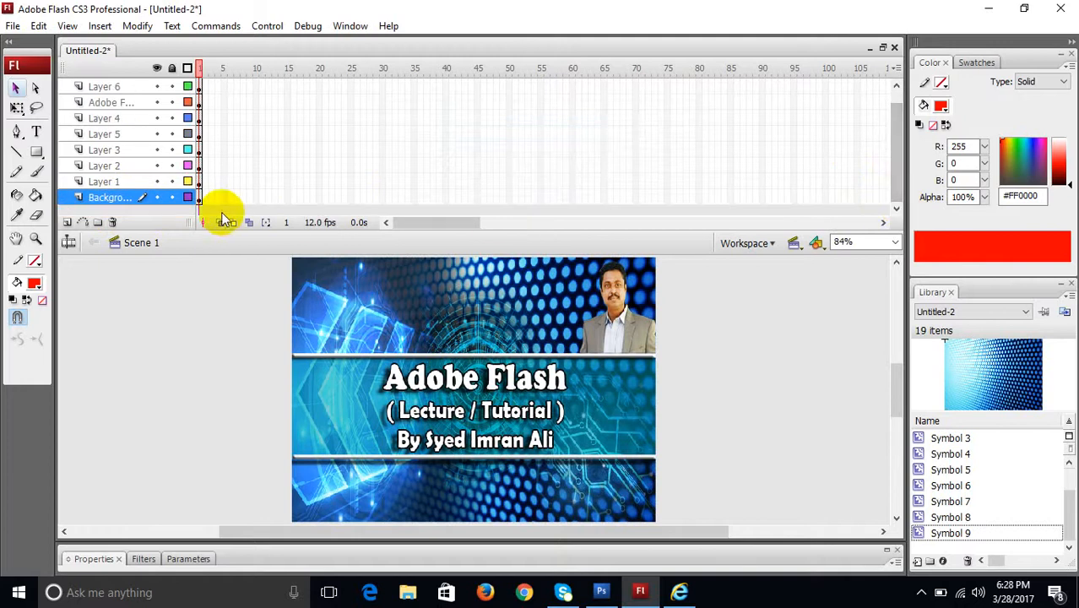
click(199, 197)
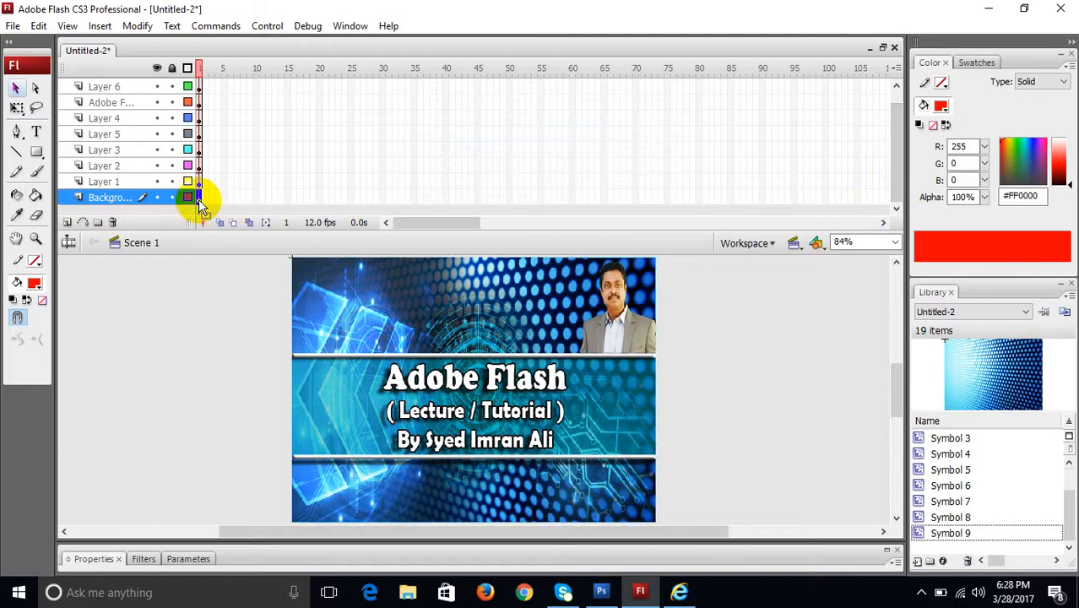
key(F8)
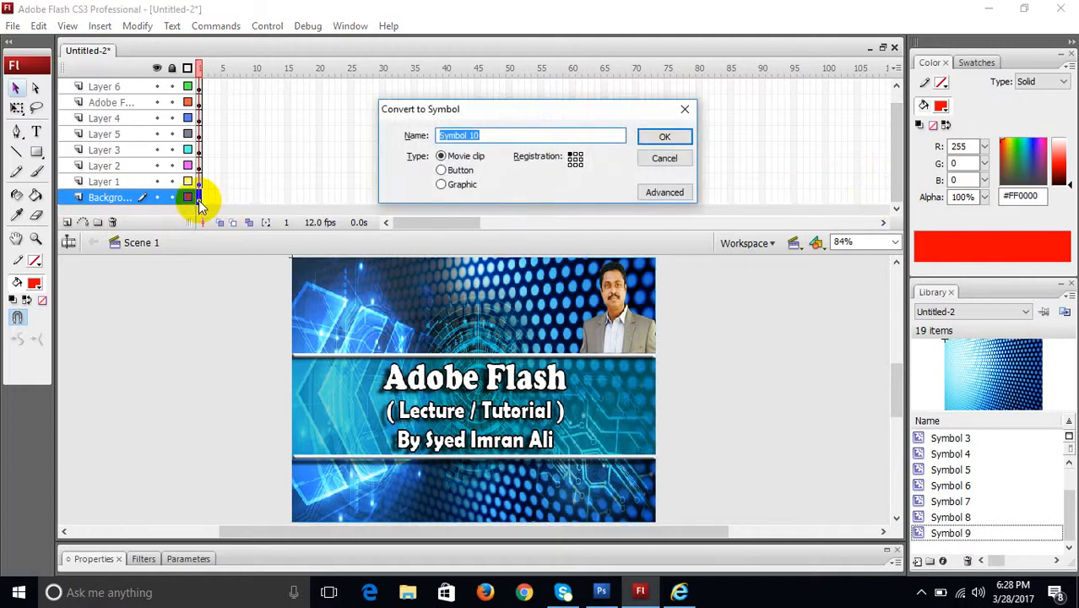
key(Return)
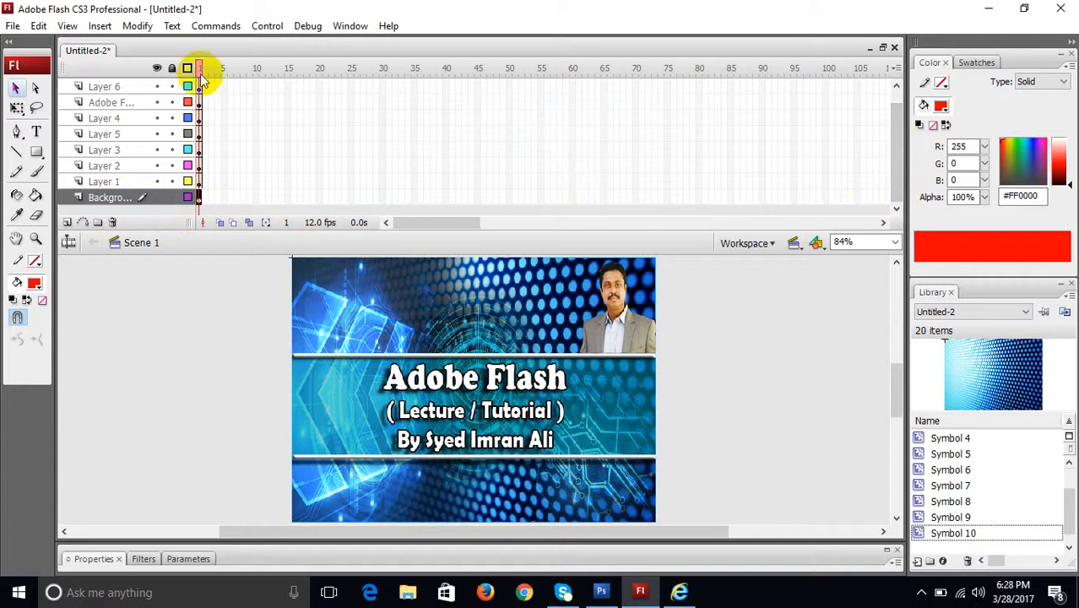
Step: Lock all layers and hide every layer except Background
click(171, 68)
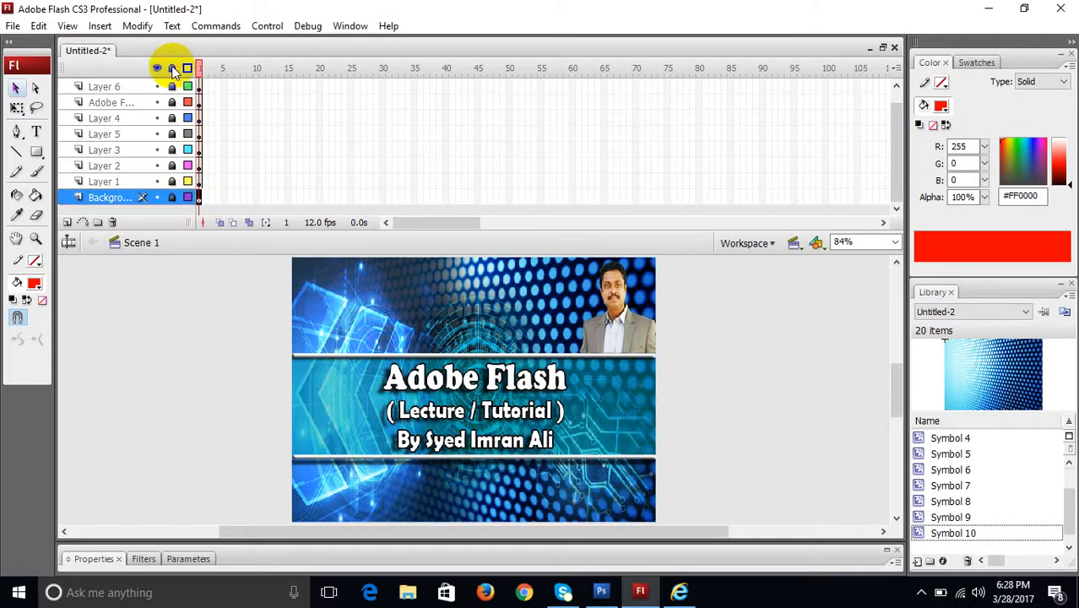
click(384, 397)
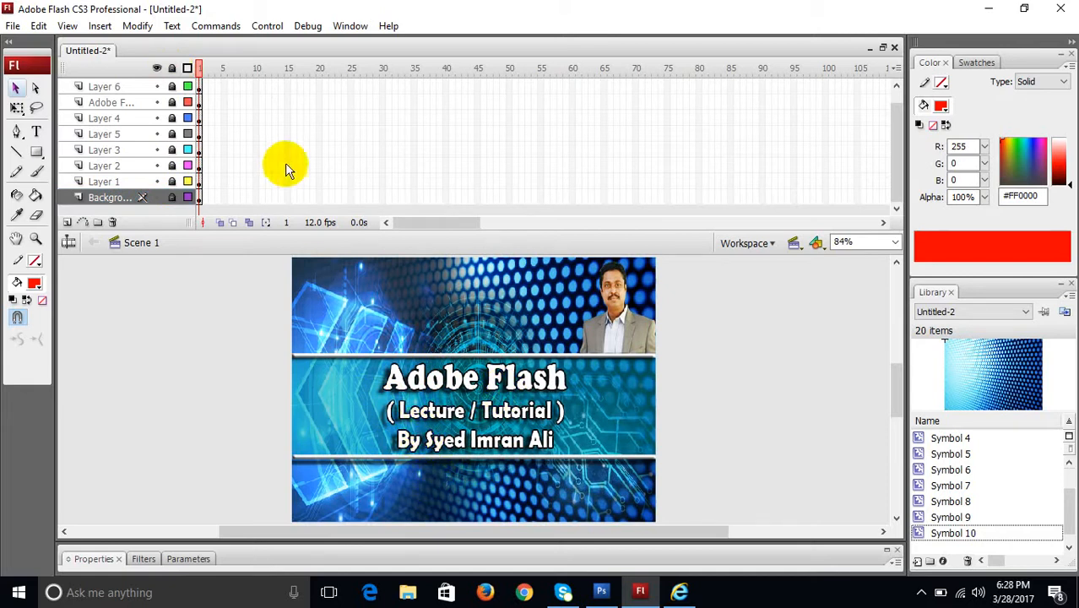
click(156, 67)
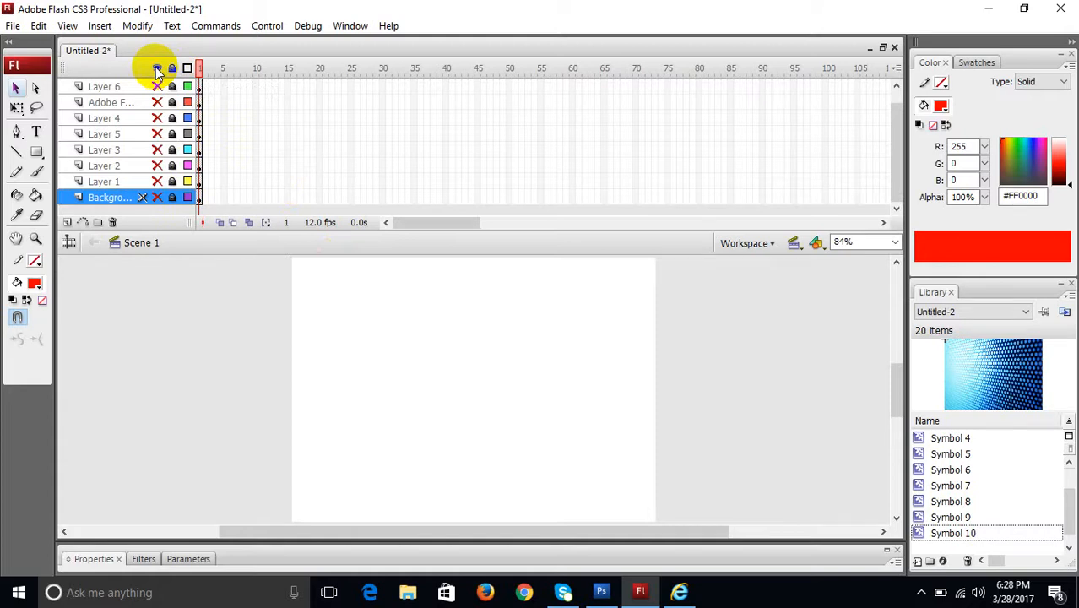
click(156, 200)
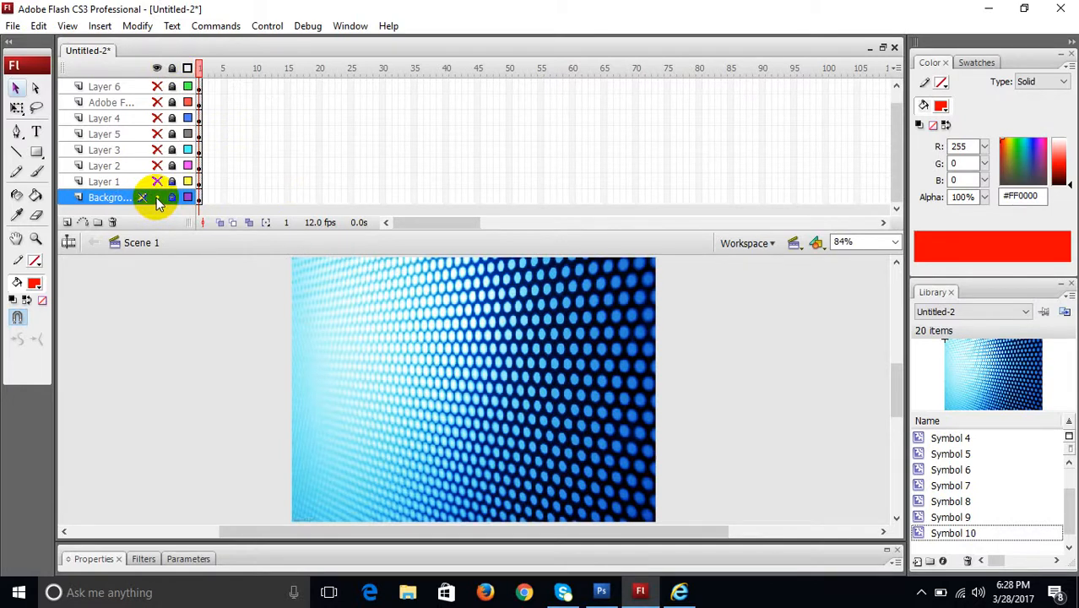
Step: Show and unlock all layers in the timeline
click(509, 199)
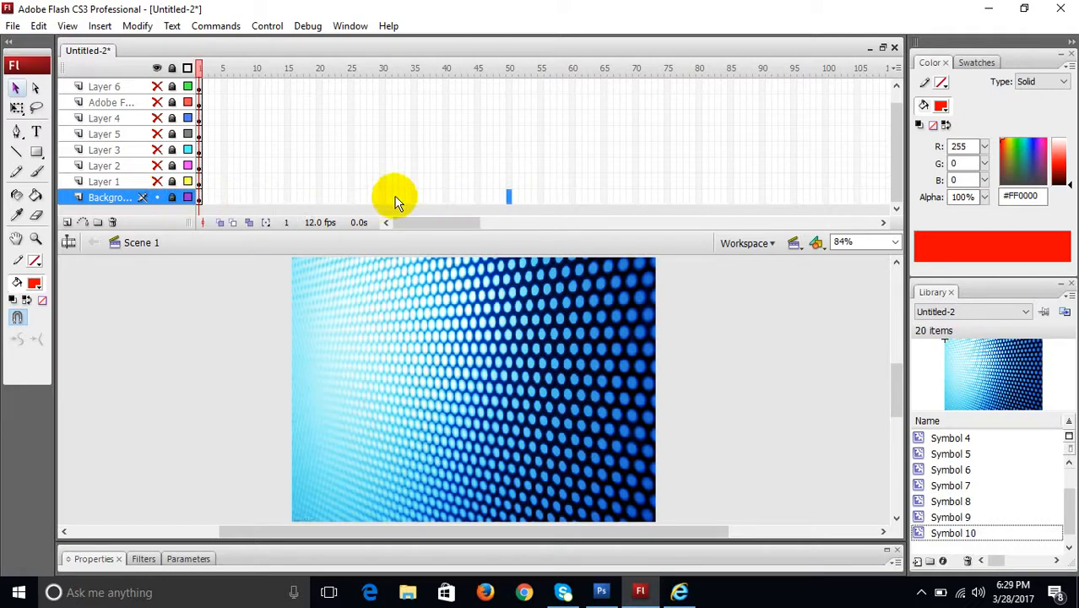
click(384, 196)
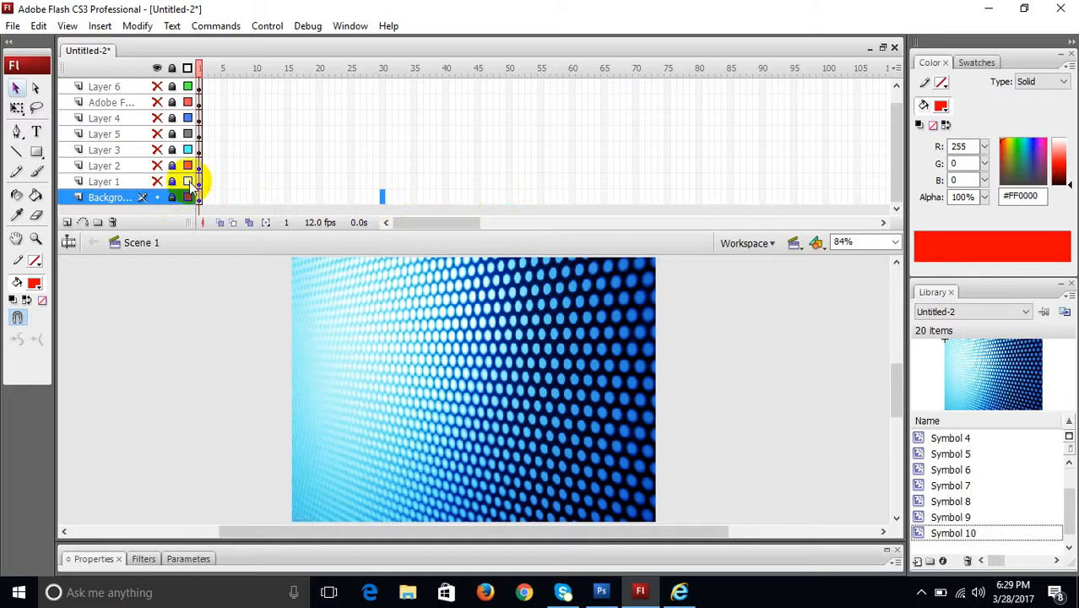
click(157, 67)
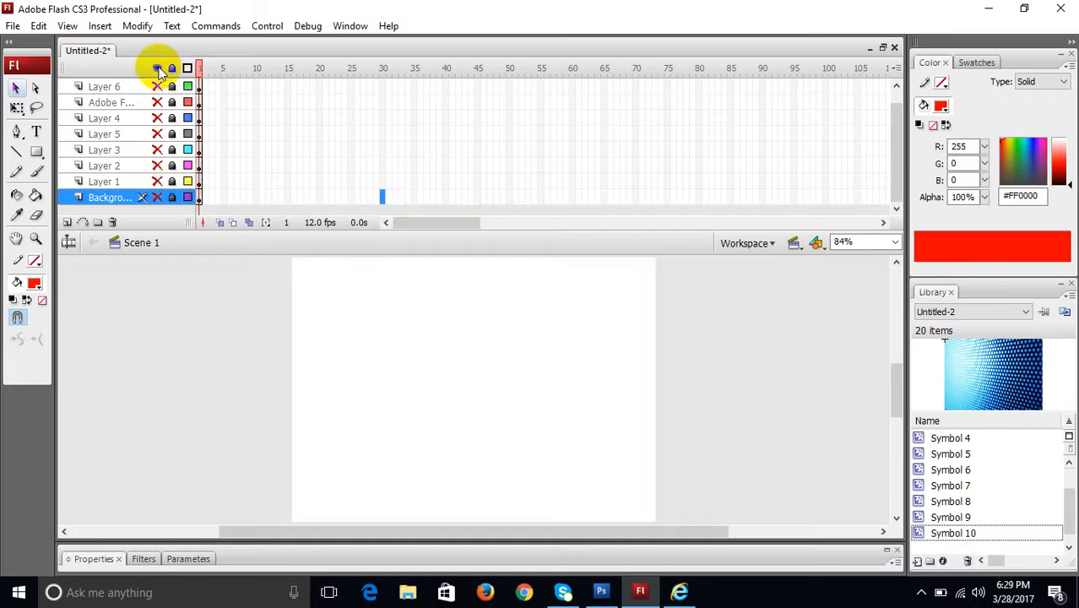
click(157, 68)
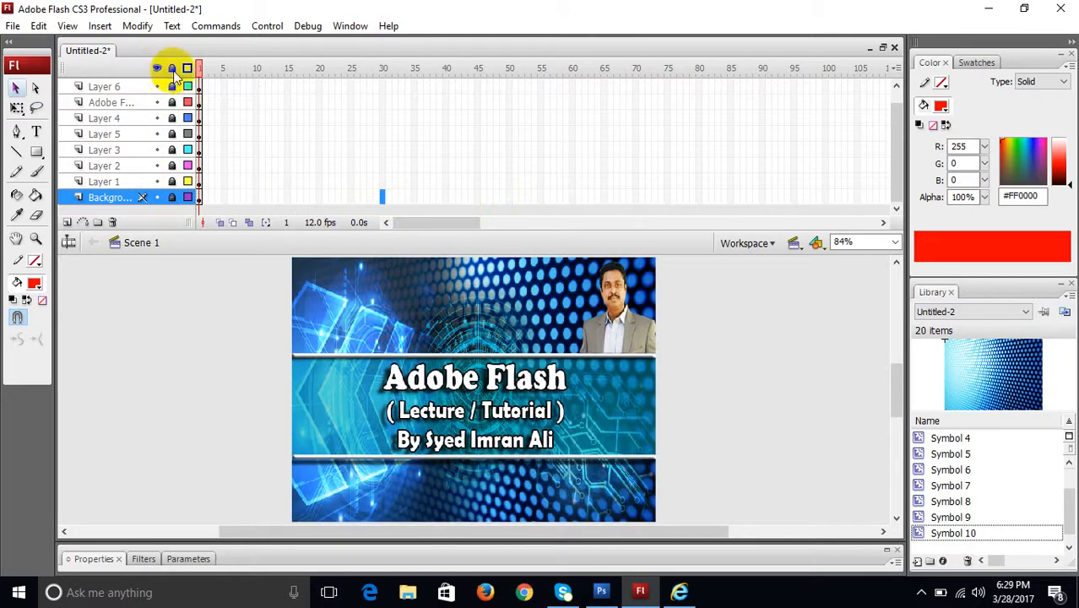
click(171, 68)
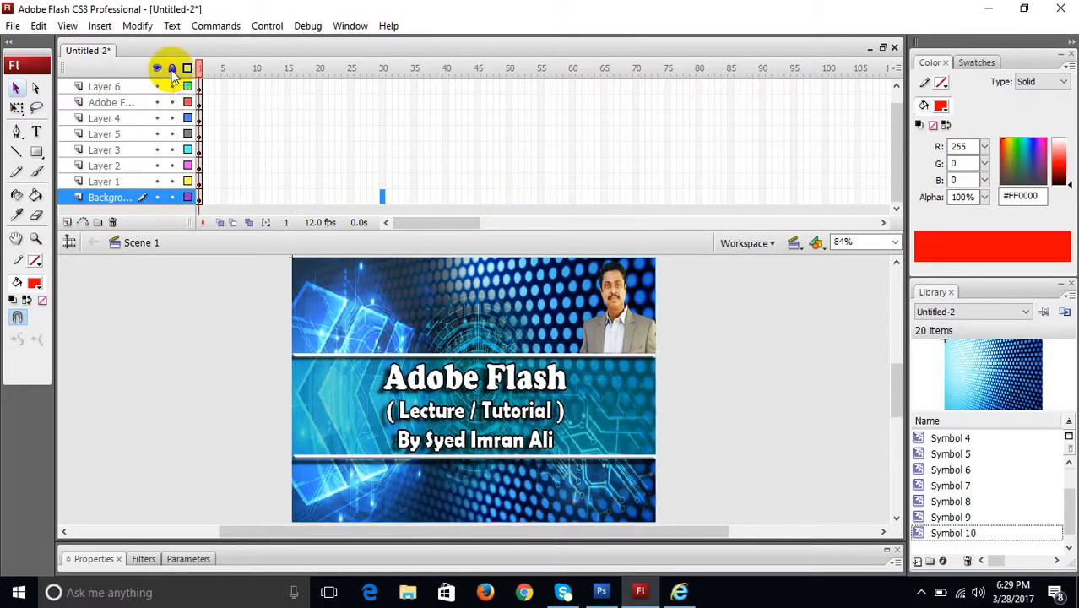
Step: Insert keyframes at frame 35 on the Background layer and on Layers 1, 2, 3, 5 and 4
click(414, 197)
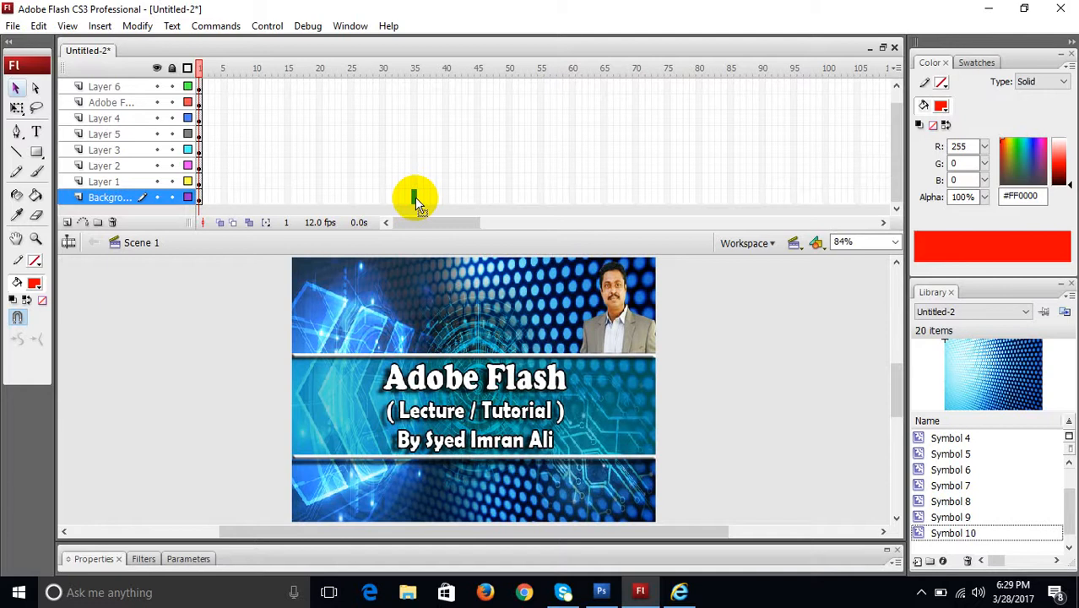
key(F5)
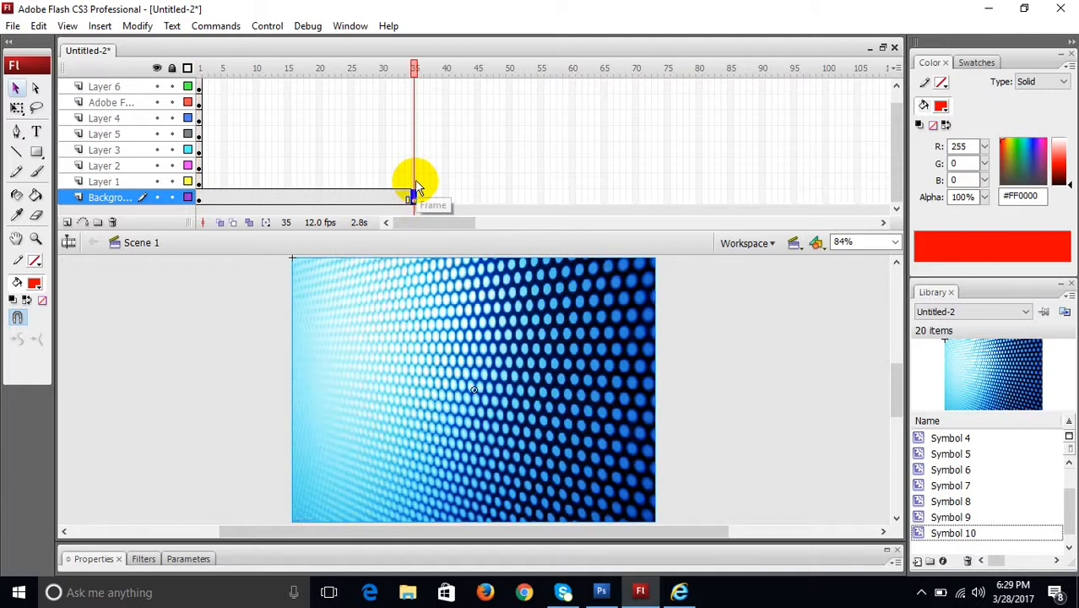
click(413, 181)
key(F5)
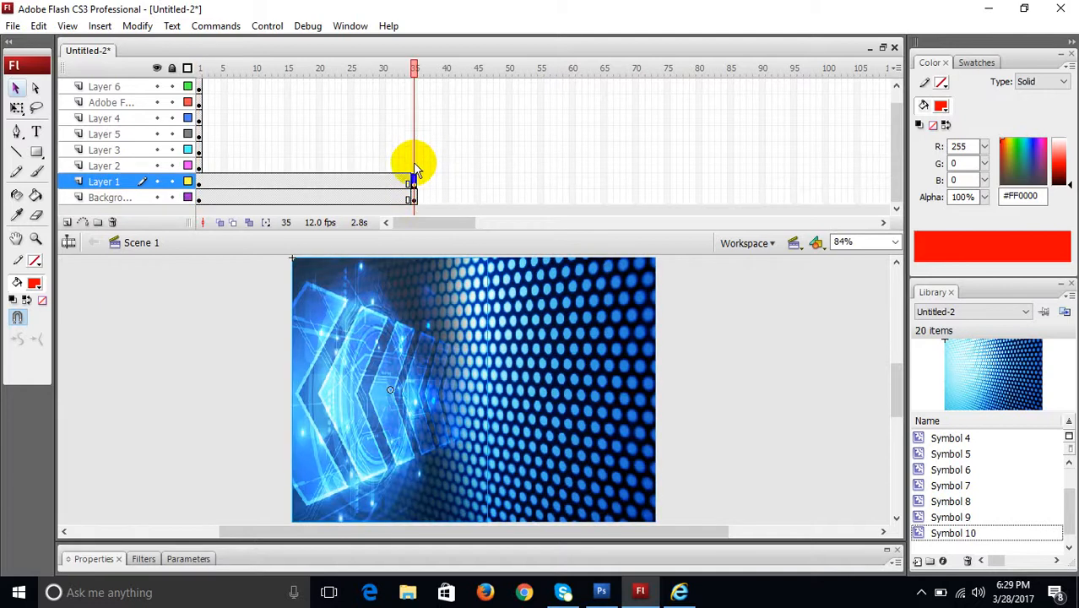
click(413, 166)
key(F5)
click(412, 147)
key(F5)
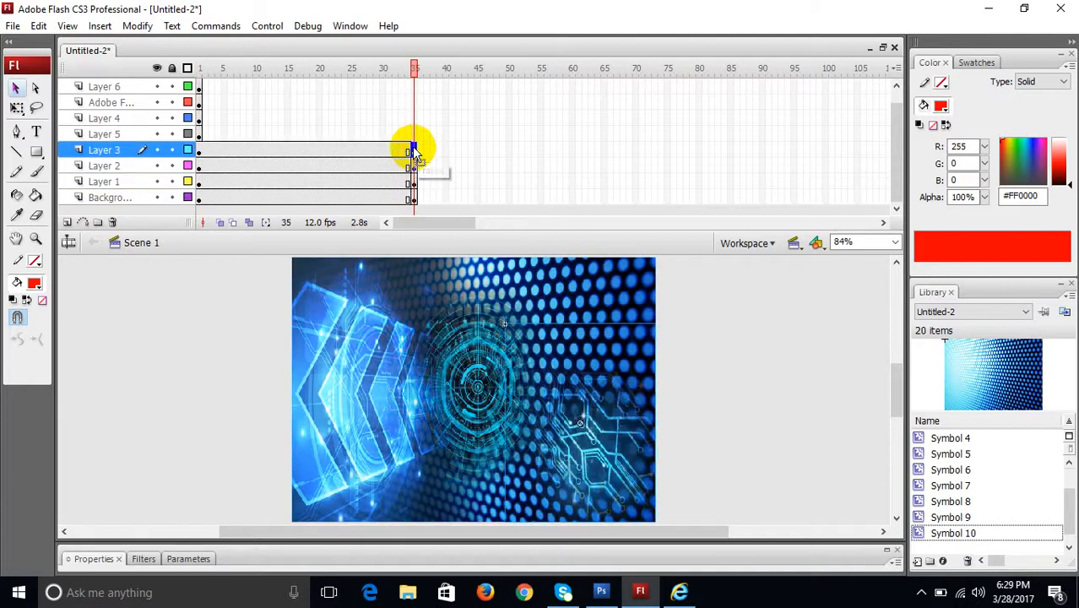
click(412, 132)
key(F5)
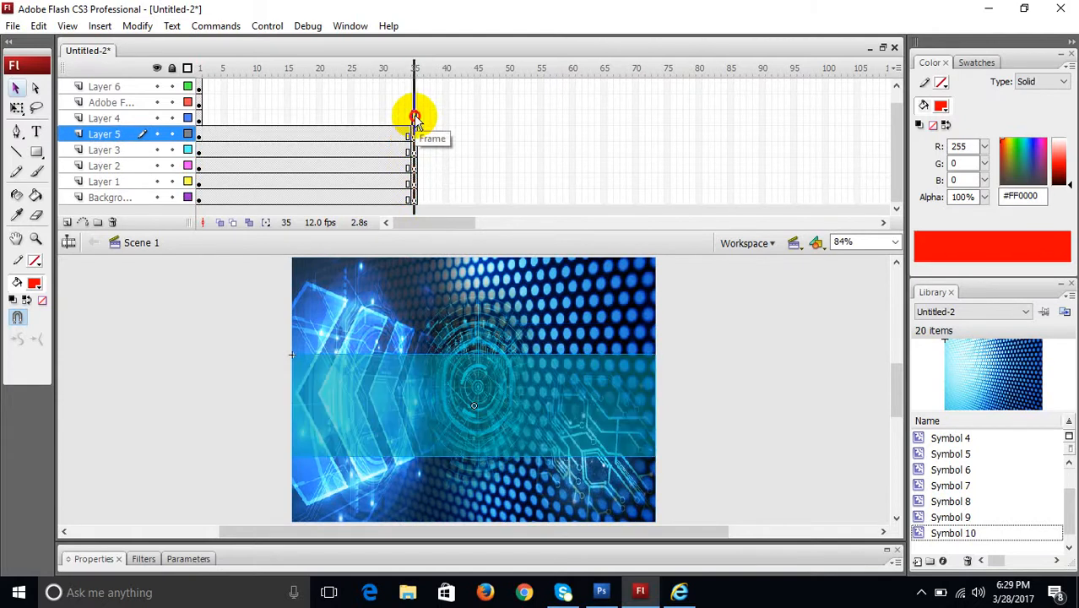
click(413, 115)
key(F5)
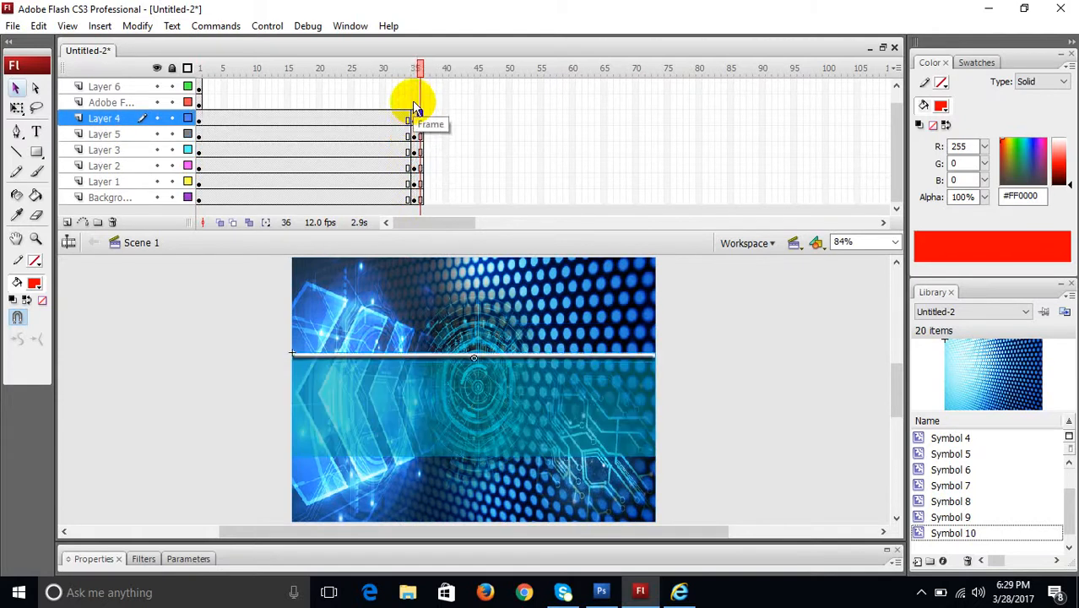
Step: Insert keyframes at frame 35 on the Adobe Flash text layer, Layer 6 and the topmost Layer 4 copy
click(414, 102)
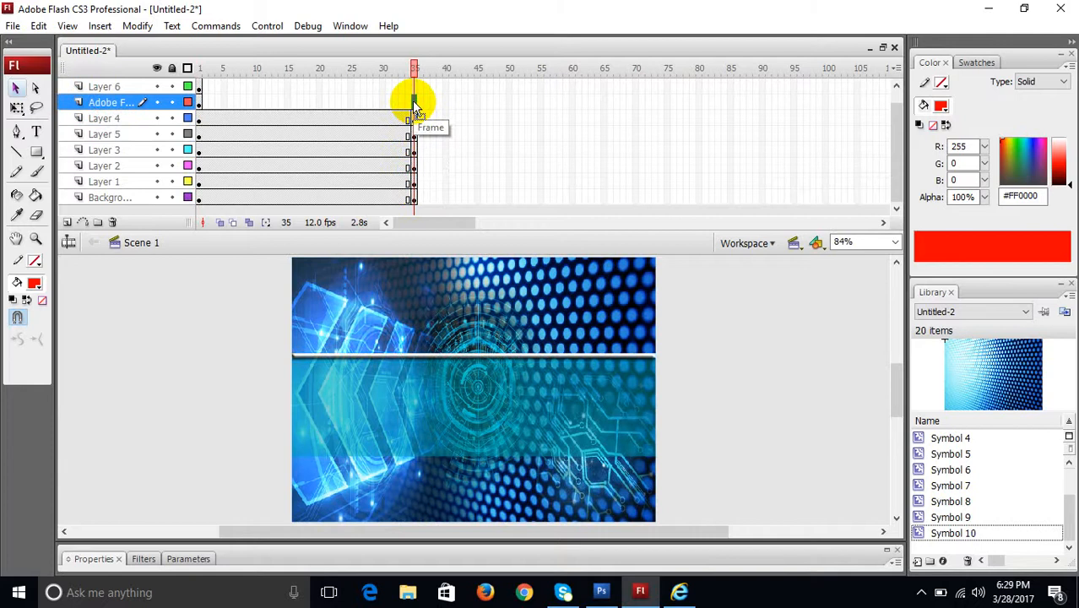
key(F6)
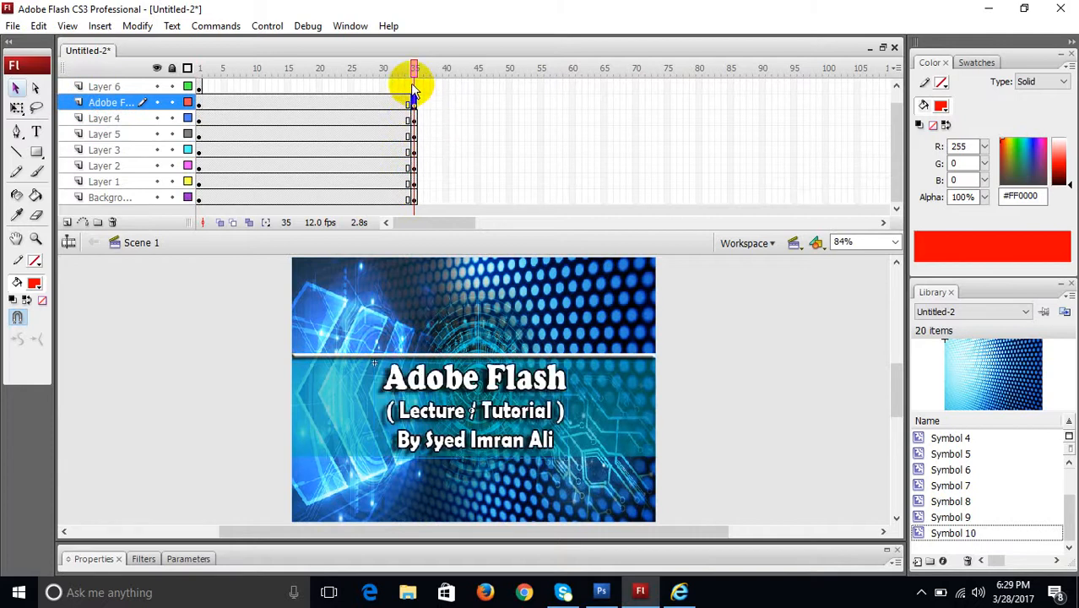
click(414, 86)
key(F6)
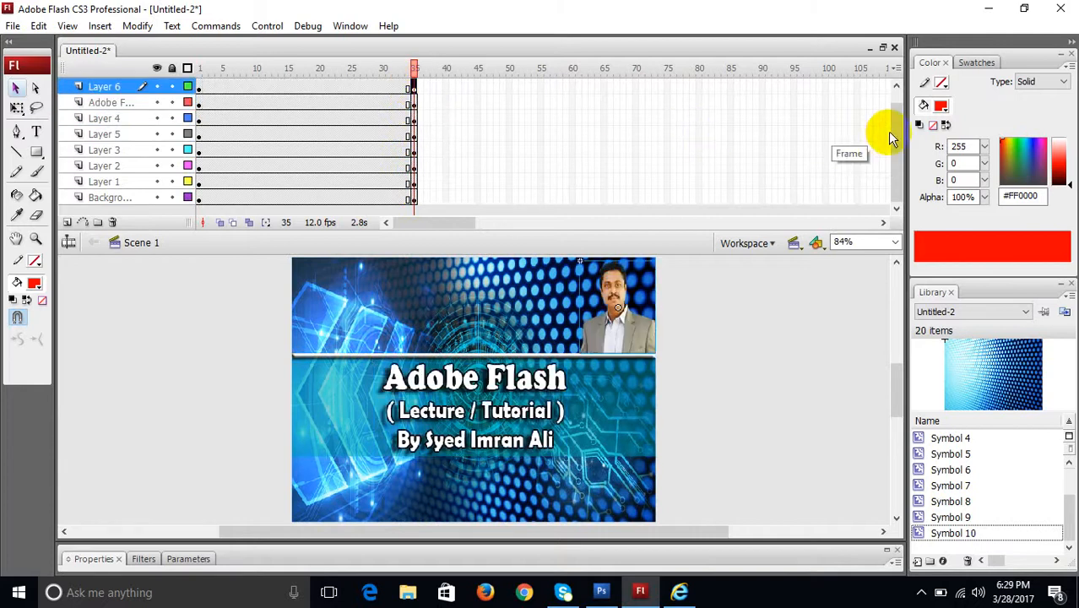
scroll(898, 125, up, 1)
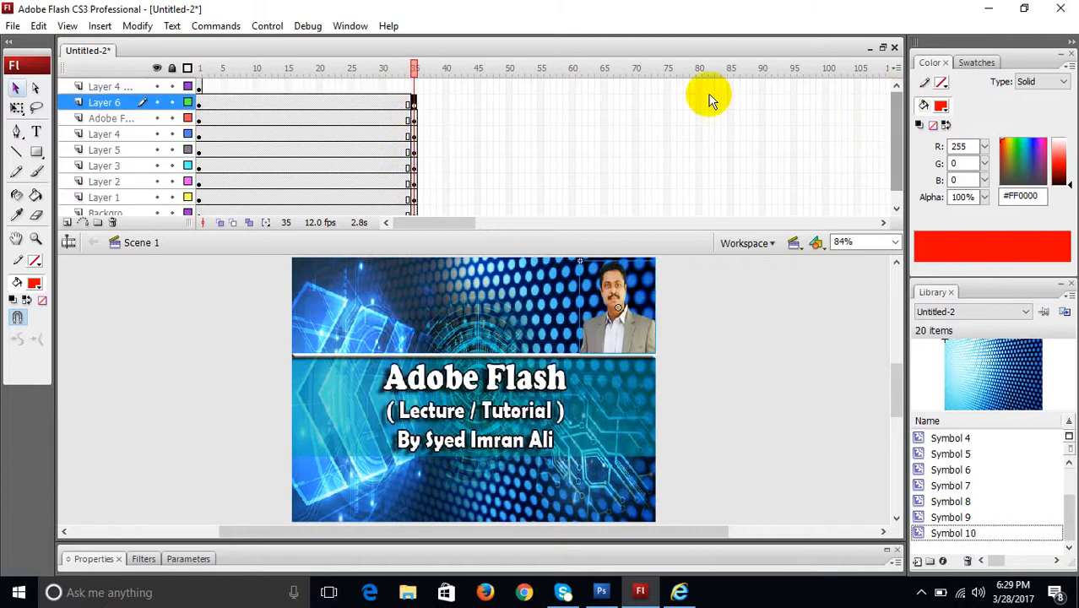
click(414, 86)
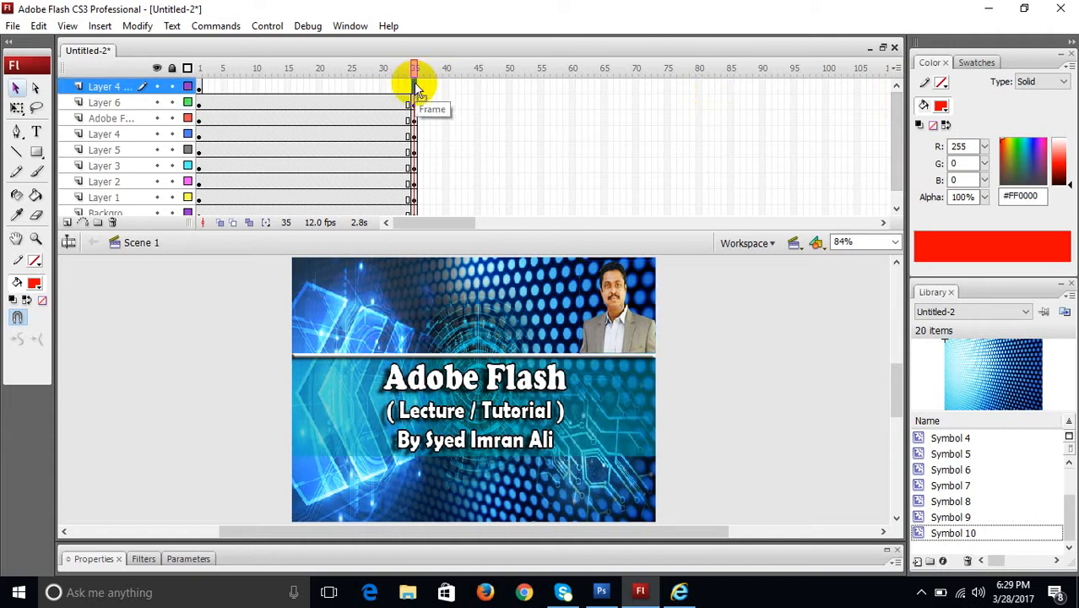
key(F6)
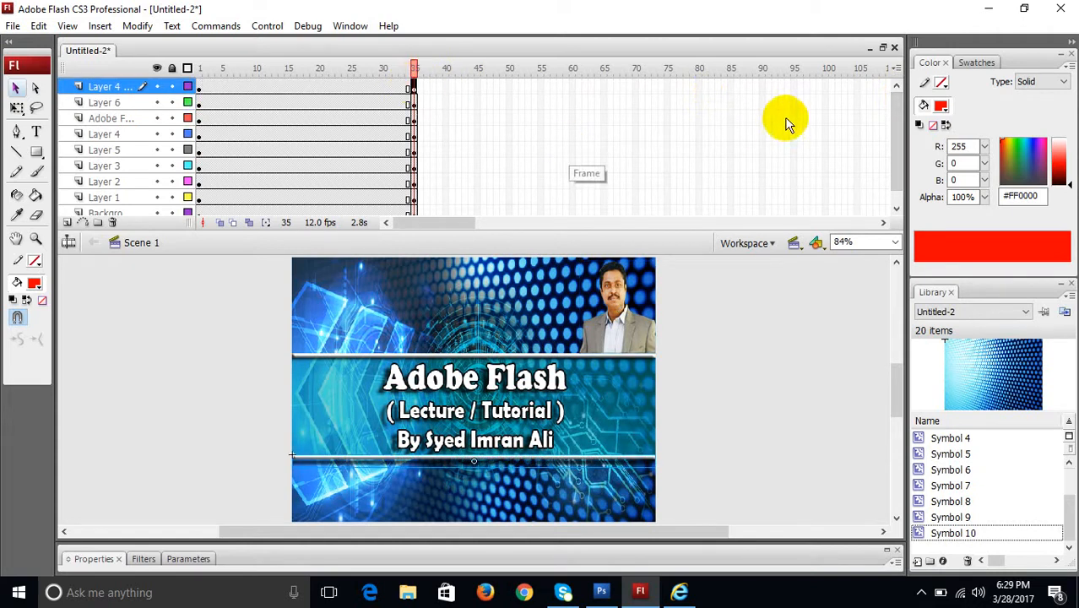
Step: Lock and hide all layers, then show and unlock only the Background layer
click(172, 68)
click(157, 67)
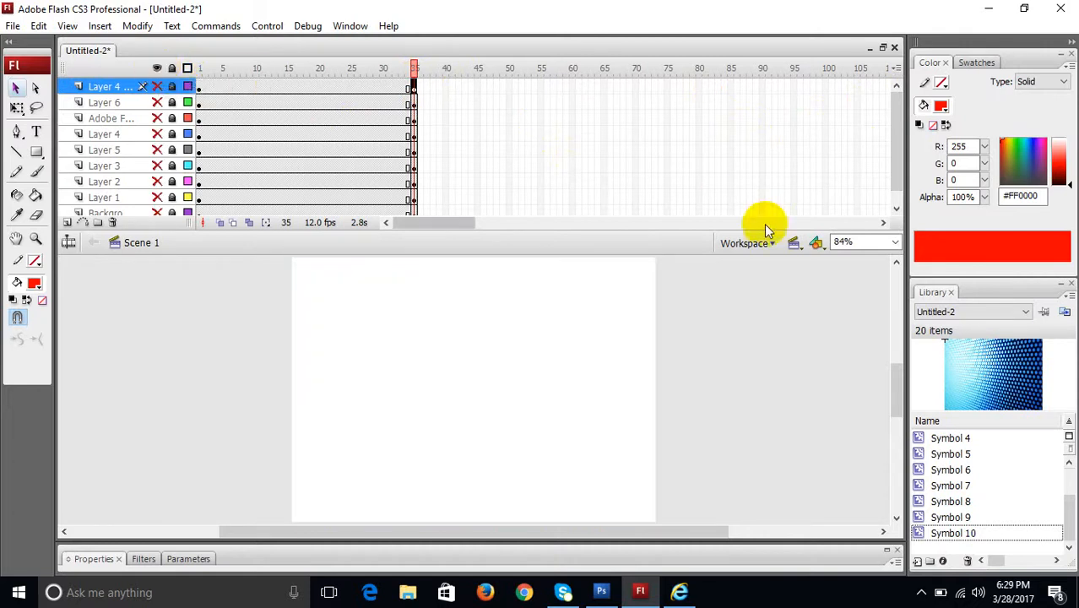
drag(897, 162, 891, 212)
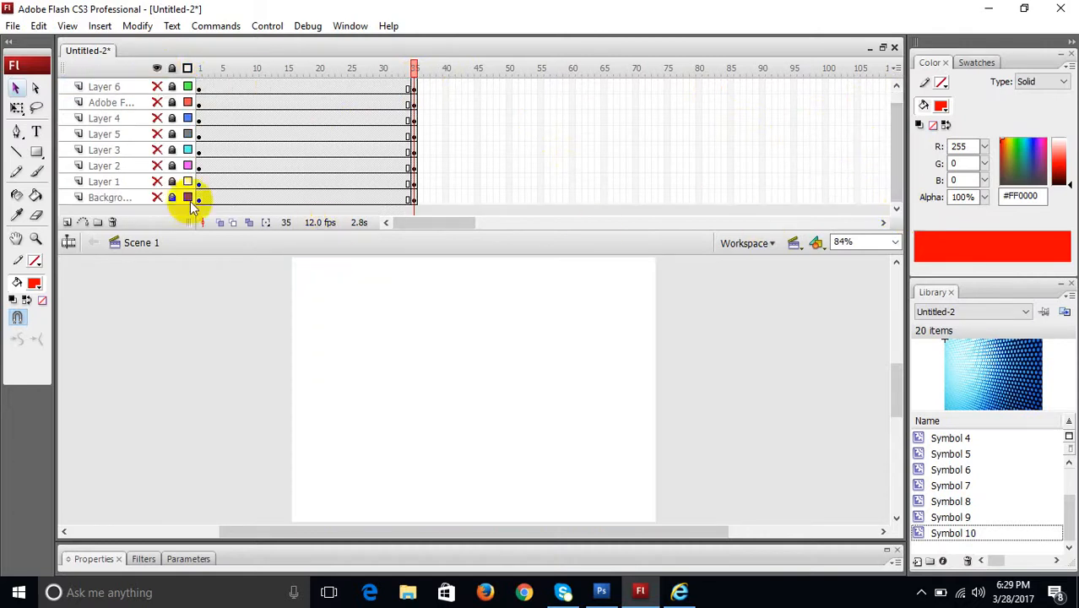
click(157, 197)
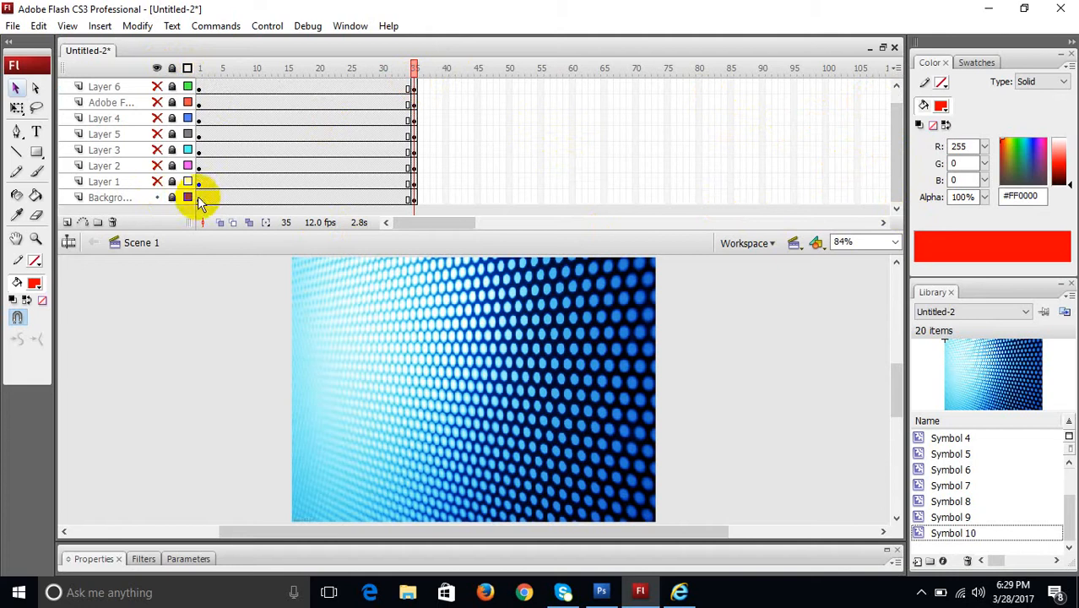
click(170, 200)
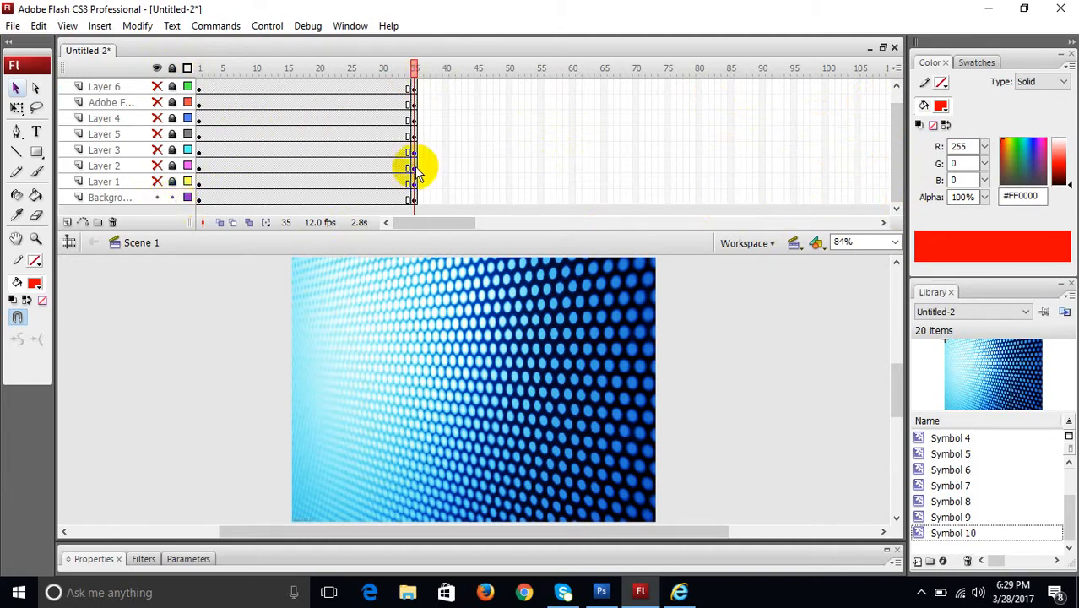
Step: Switch to Internet Explorer to view the reference Animation.gif, then return to Flash
click(200, 197)
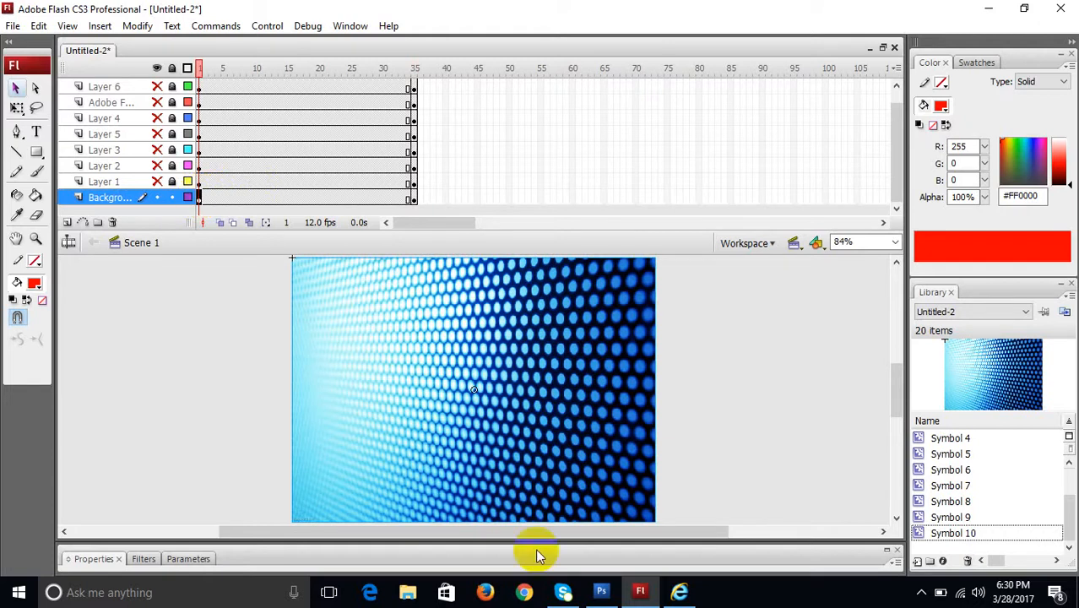
click(681, 594)
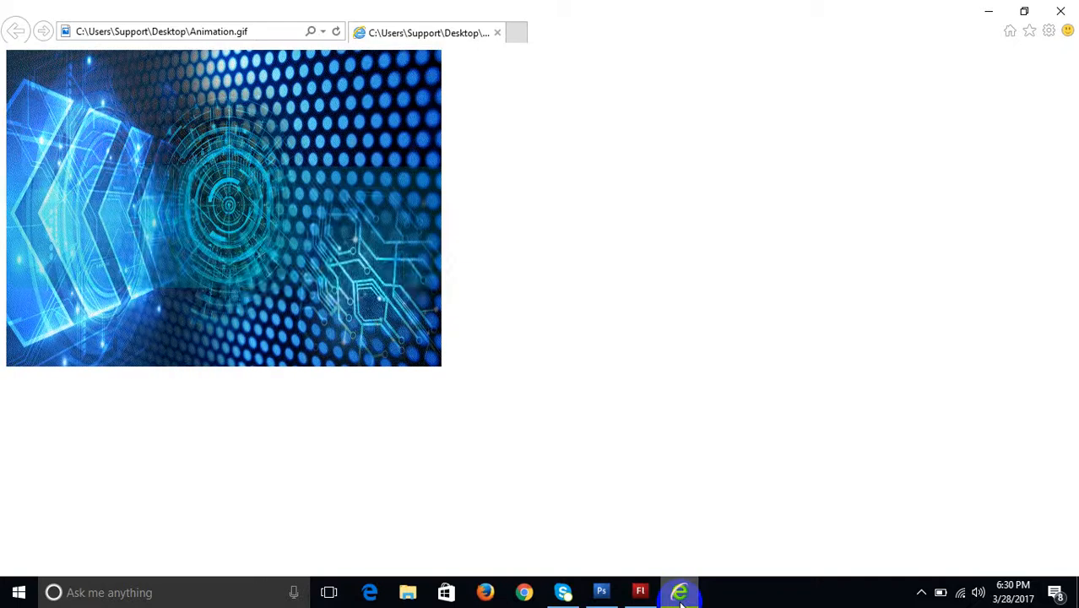
click(681, 594)
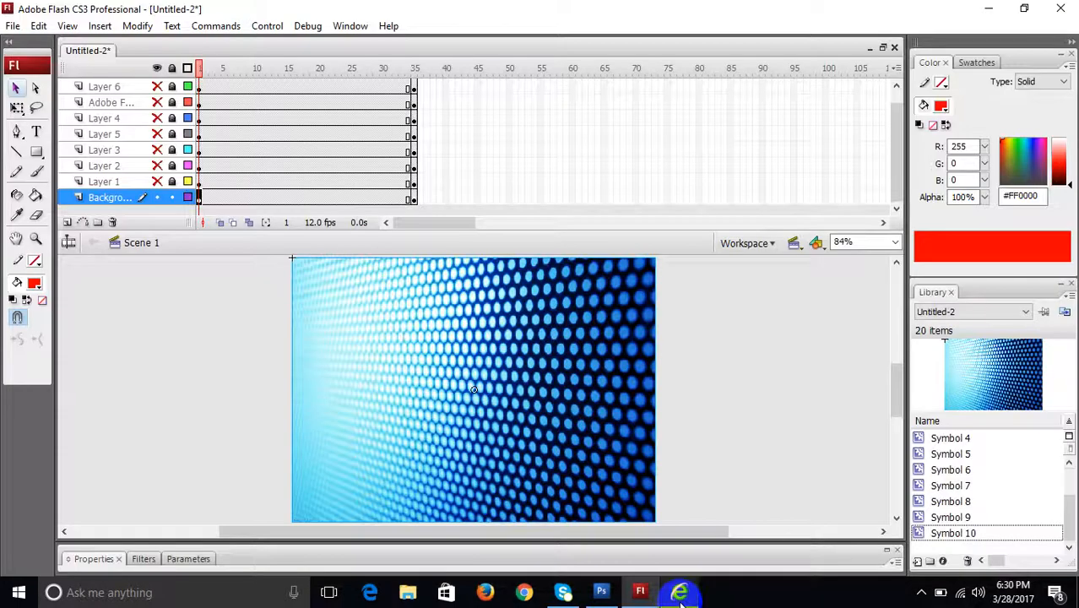
Step: On frame 1 of the Background layer, move the dotted image horizontally until it lies completely off the stage's left edge
click(202, 197)
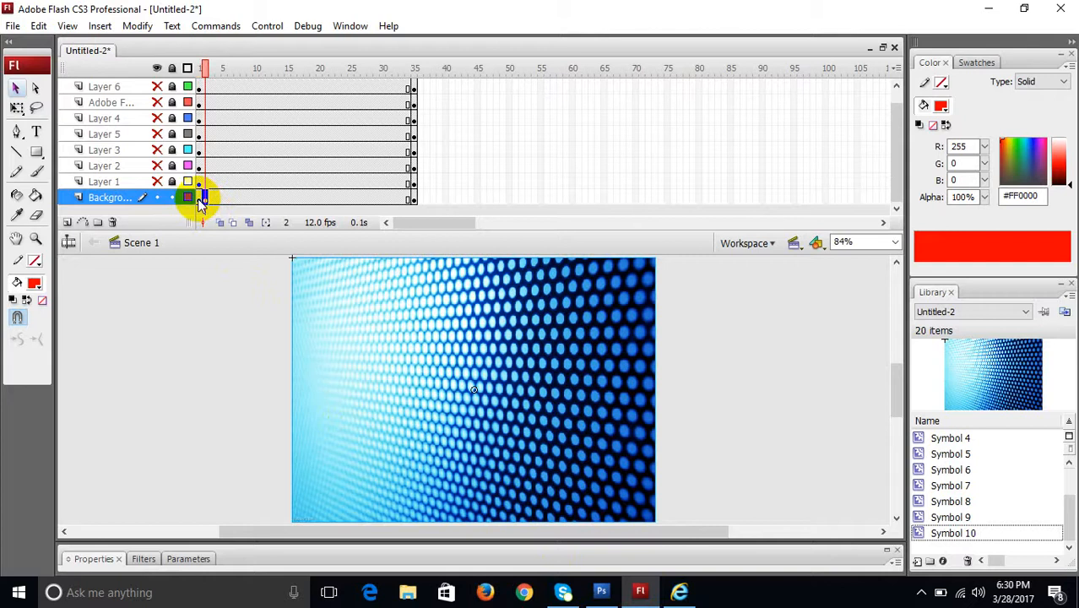
click(199, 199)
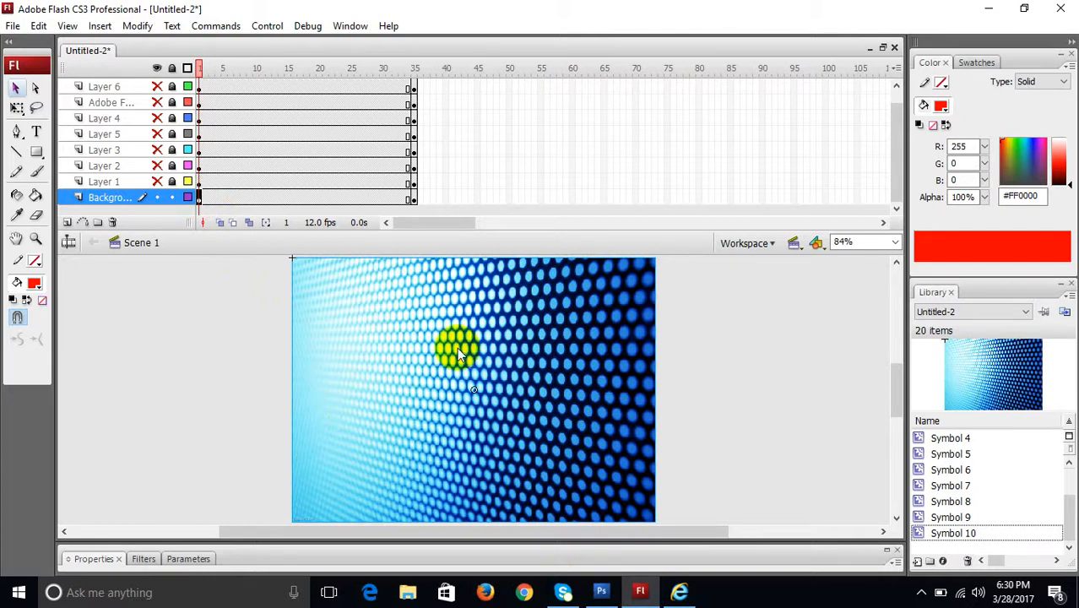
key(shift+Left)
key(shift+Left)
key(shift+Left)
key(shift+Left)
key(shift+Left)
key(shift+Left)
key(shift+Left)
key(shift+Left)
key(shift+Left)
key(shift+Left)
key(shift+Left)
key(shift+Left)
key(shift+Left)
key(shift+Left)
key(shift+Left)
key(shift+Left)
key(shift+Left)
key(shift+Left)
key(shift+Left)
key(shift+Left)
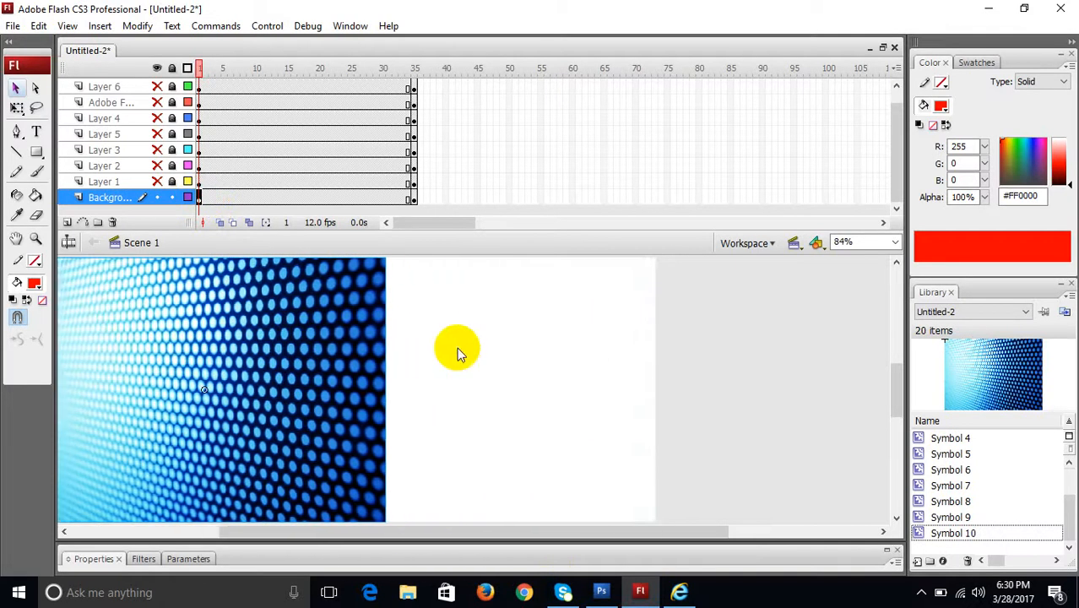
key(shift+Left)
key(shift+Left)
key(shift+Left)
key(shift+Left)
key(shift+Left)
key(shift+Left)
key(shift+Left)
key(shift+Left)
key(shift+Left)
key(shift+Left)
key(shift+Left)
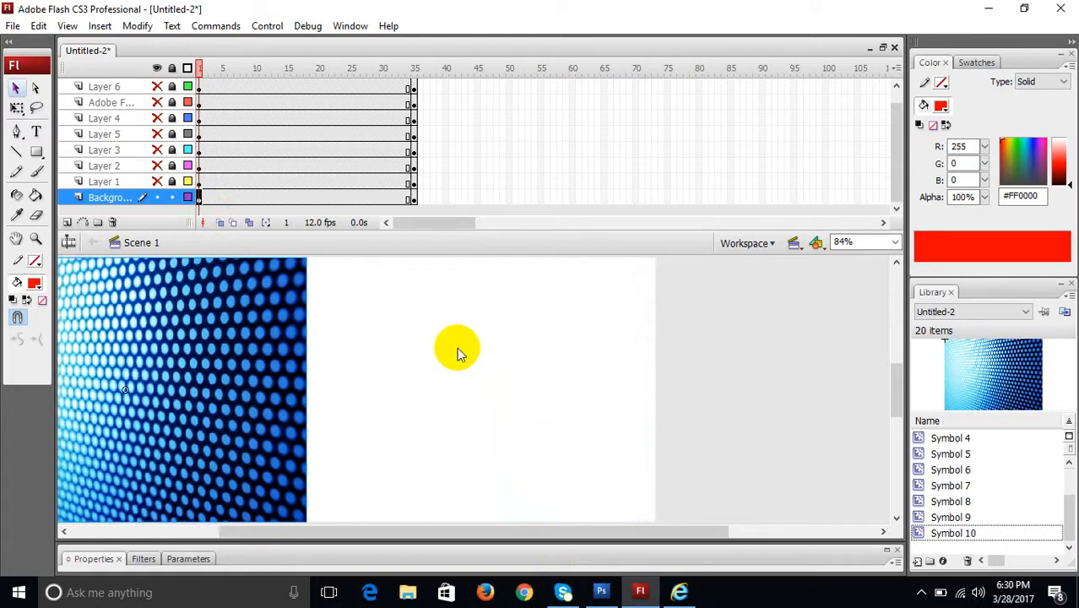
key(shift+Left)
key(shift+Left)
key(shift+Left)
key(shift+Left)
key(shift+Left)
key(shift+Left)
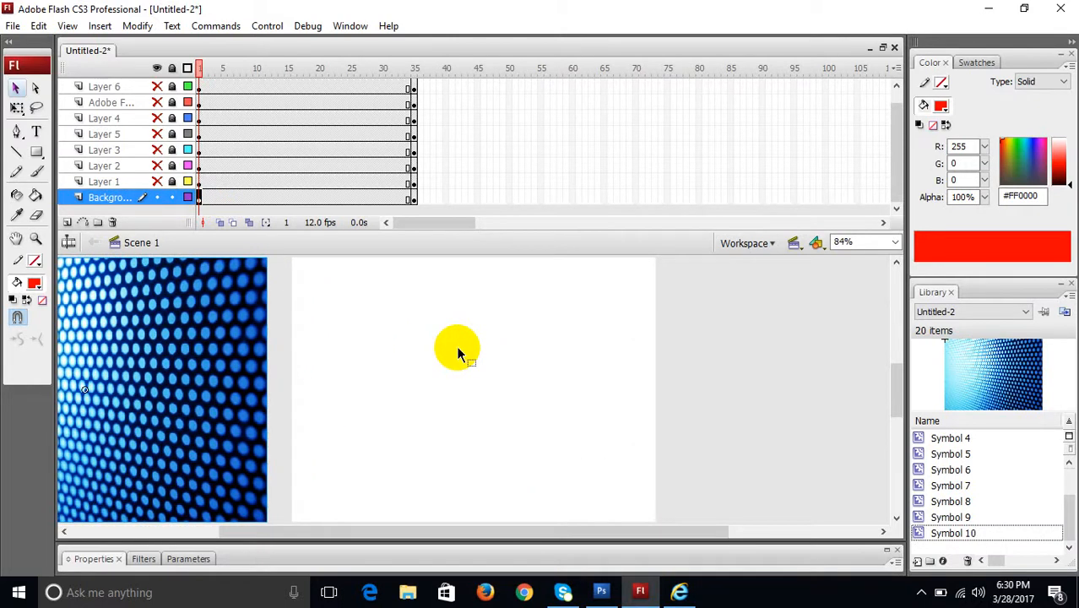
Step: Create a motion tween between frames 1 and 35 of the Background layer and scrub through the motion
click(201, 197)
click(413, 199)
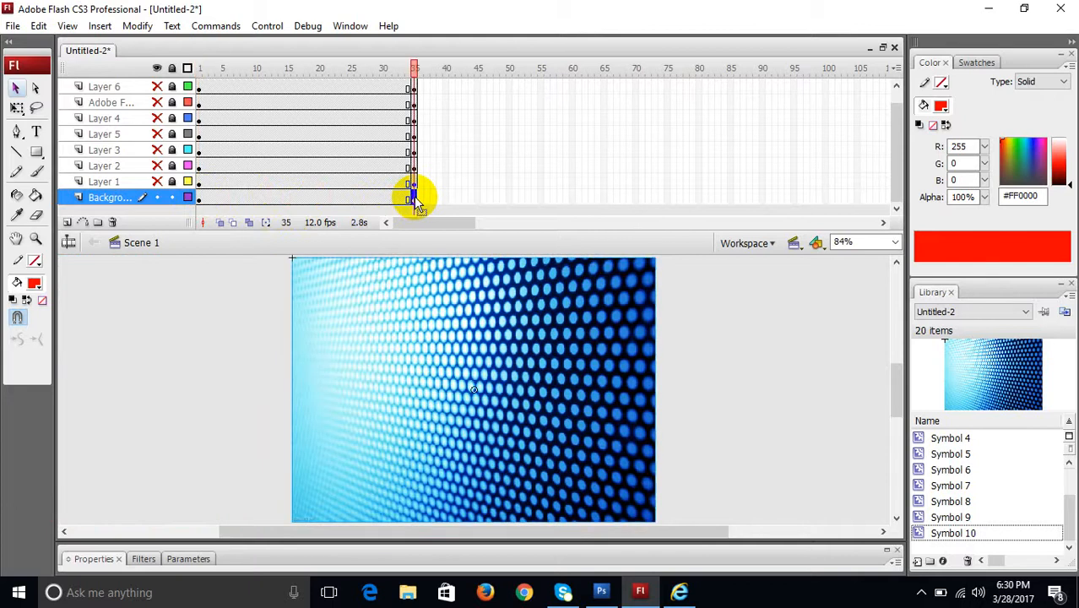
right_click(292, 198)
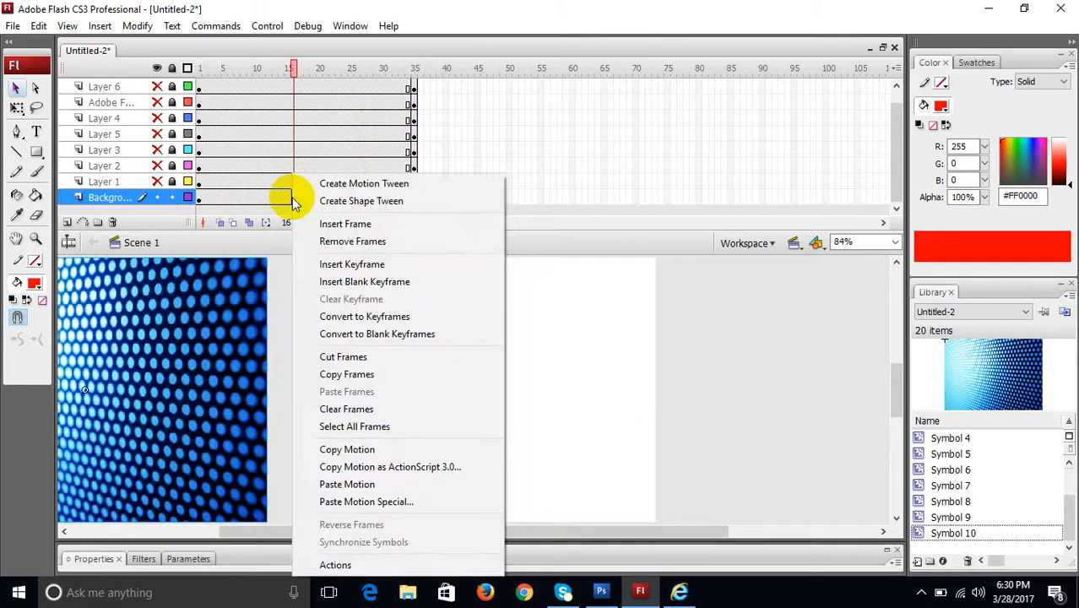
click(333, 186)
drag(293, 70, 363, 92)
click(195, 71)
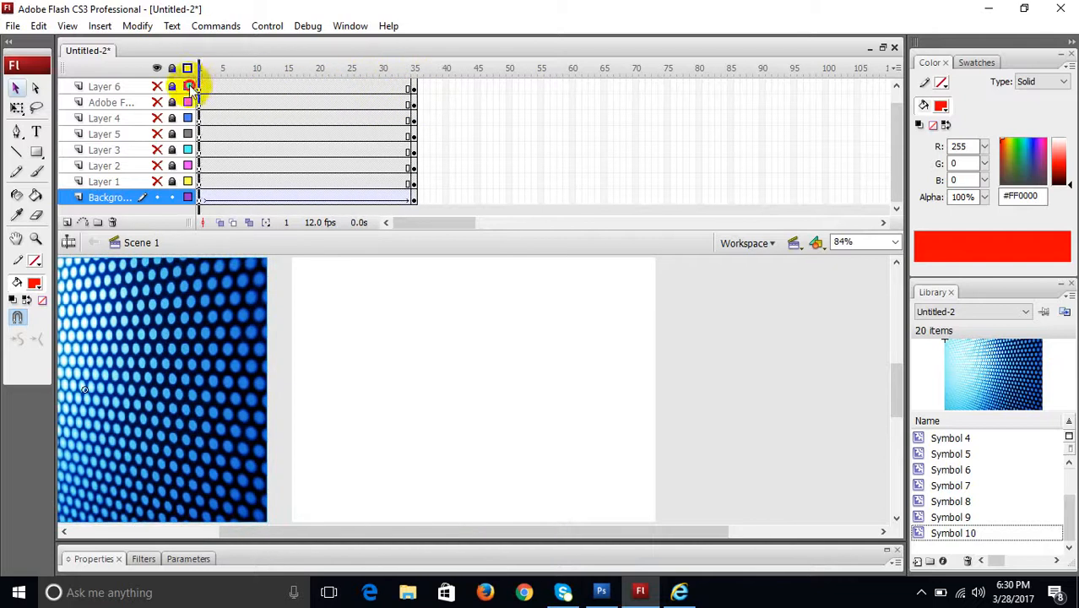
Step: Shorten the Background layer's tween by moving its end keyframe to frame 5
click(414, 201)
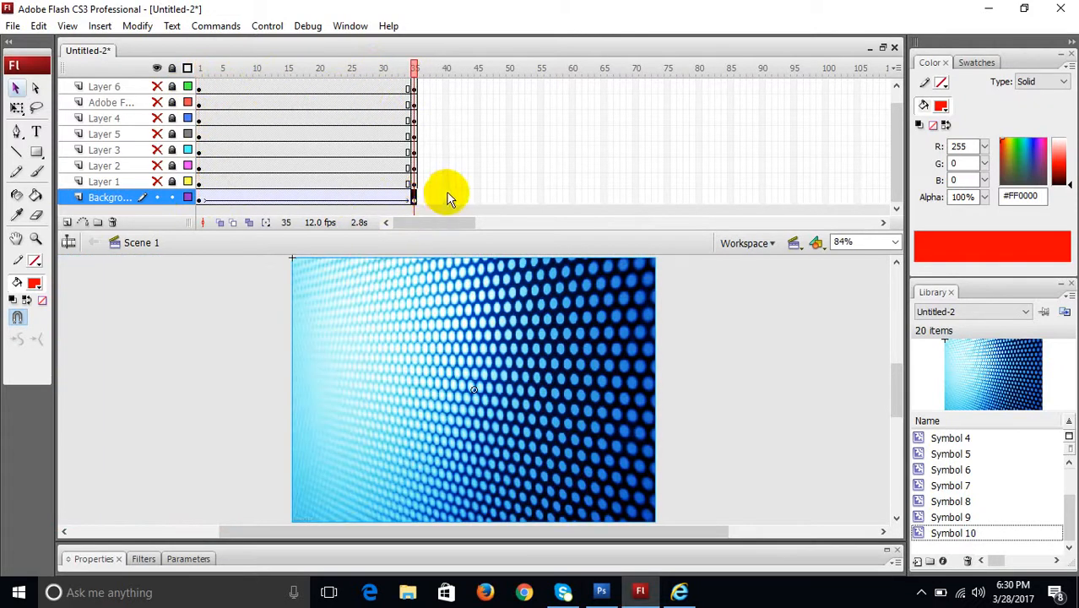
click(446, 198)
click(415, 199)
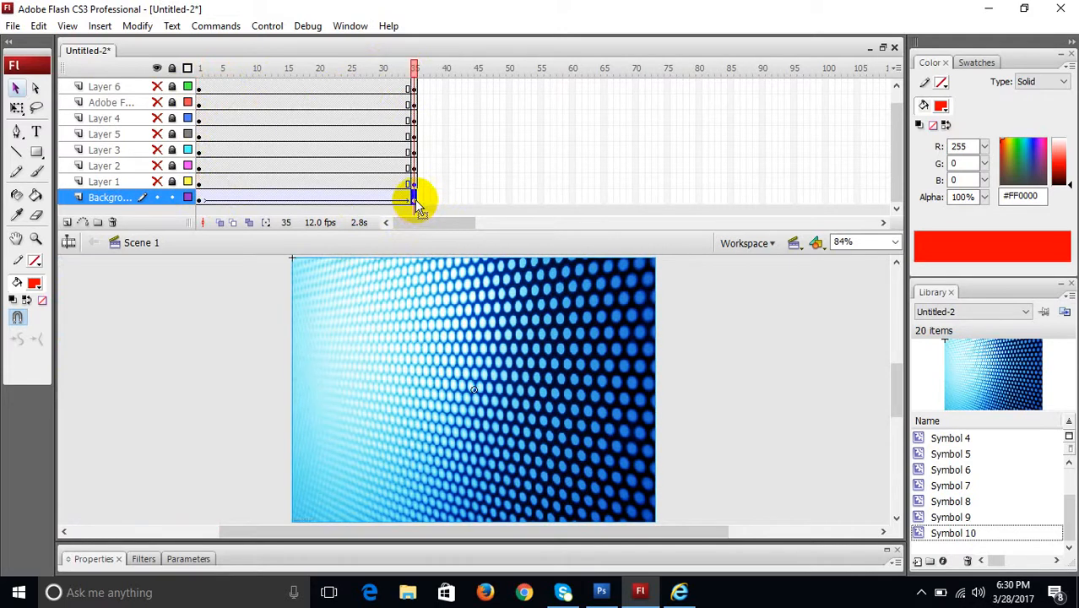
drag(415, 199, 224, 193)
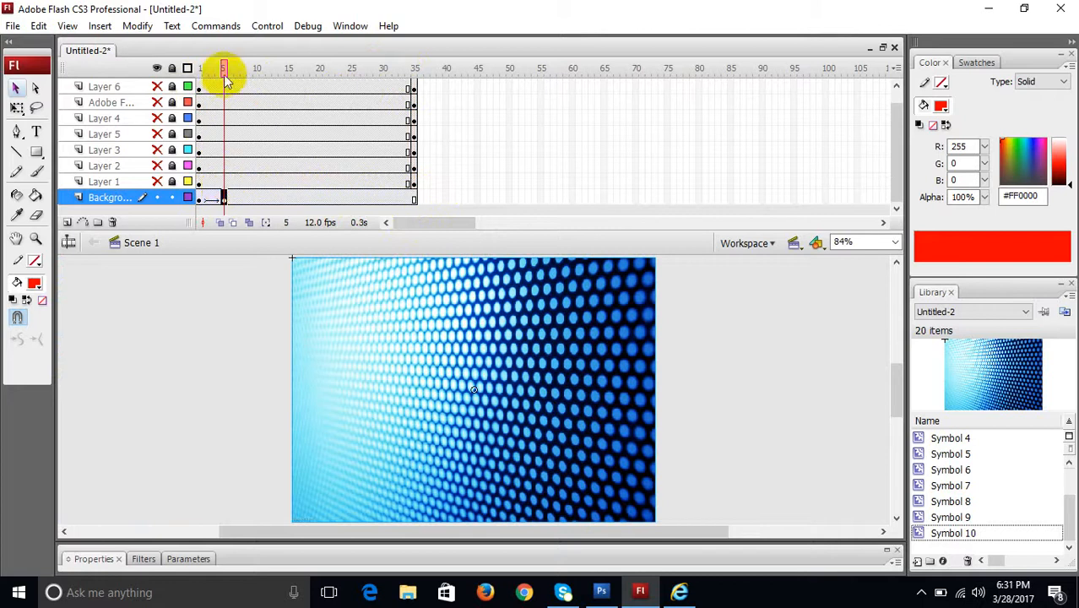
Step: Scrub the timeline back and forth across the Background layer's shortened tween to check the slide-in
click(193, 68)
drag(194, 67, 364, 68)
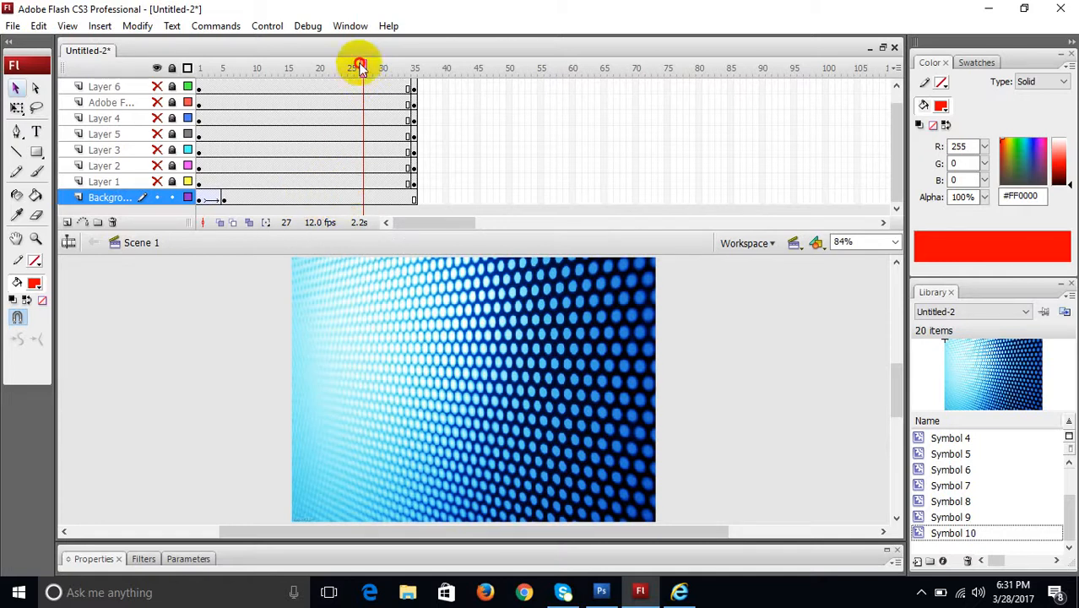
drag(361, 67, 195, 73)
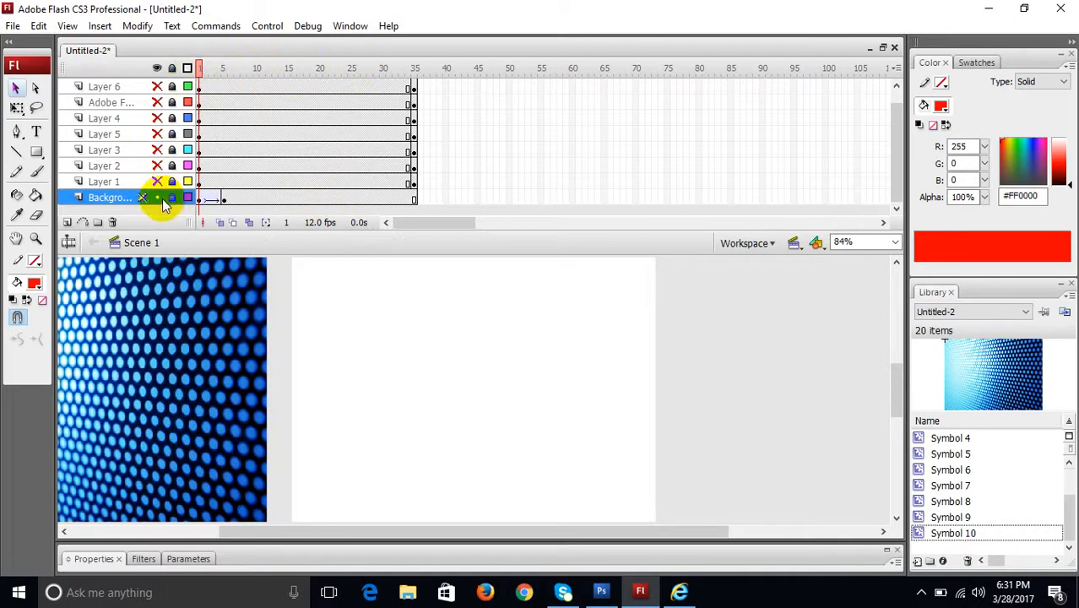
drag(202, 67, 224, 72)
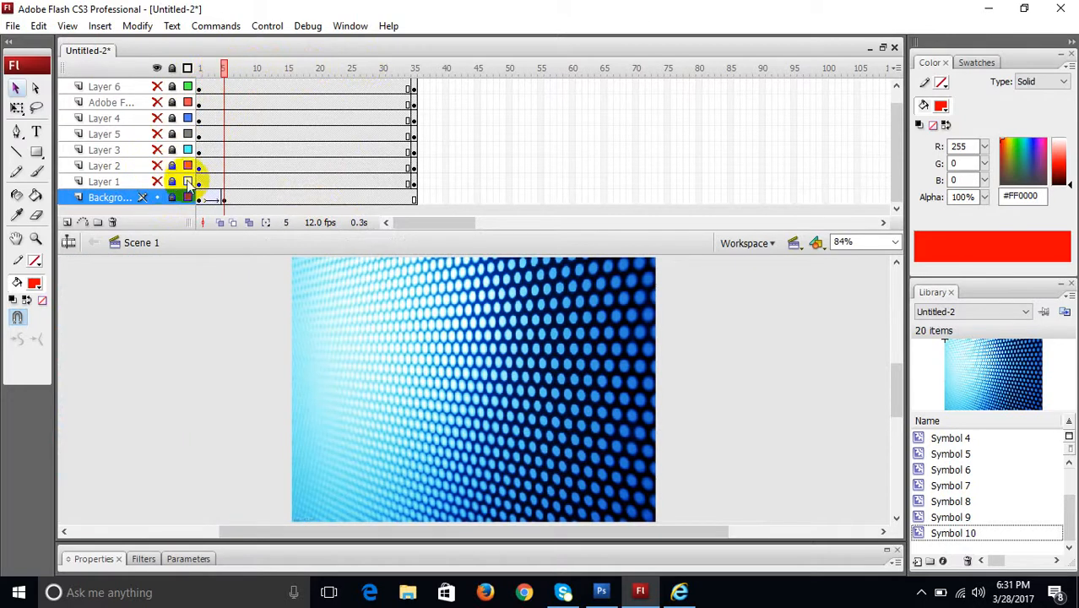
Step: Make Layer 1 visible and unlock it for editing
click(157, 181)
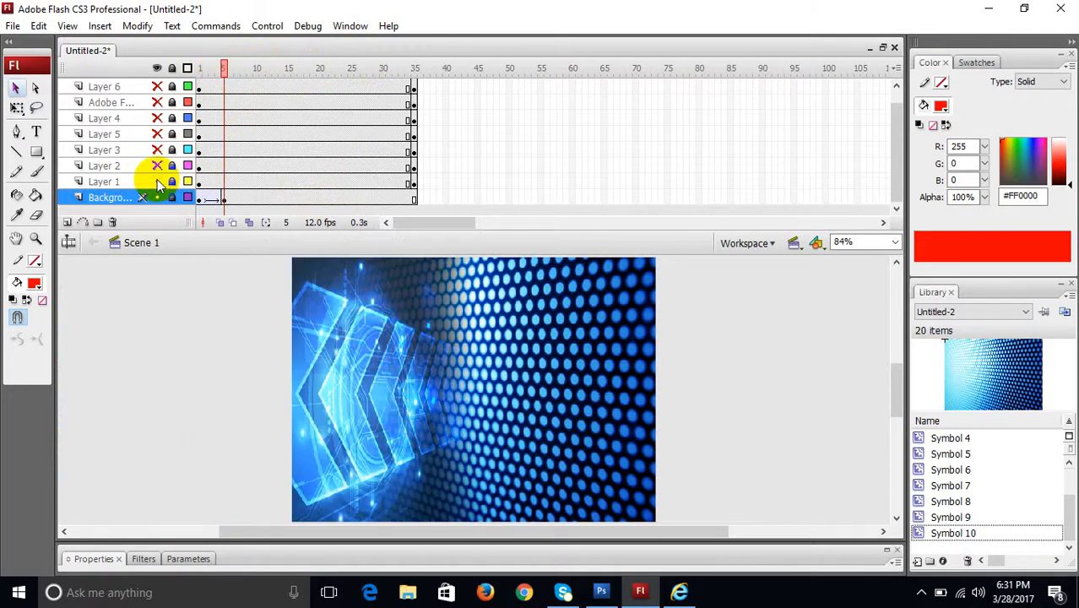
click(375, 341)
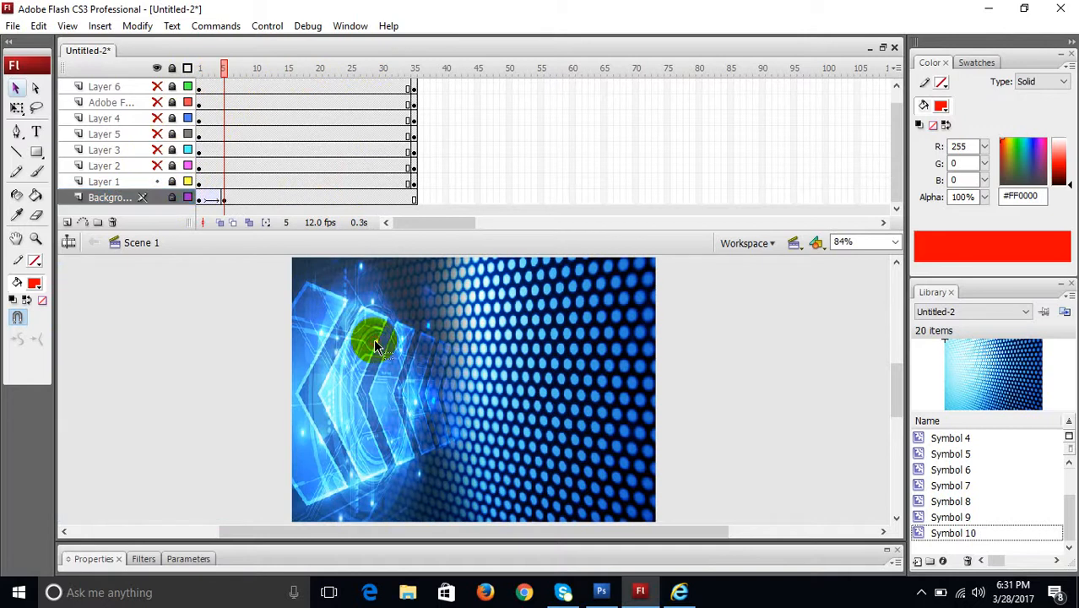
click(201, 181)
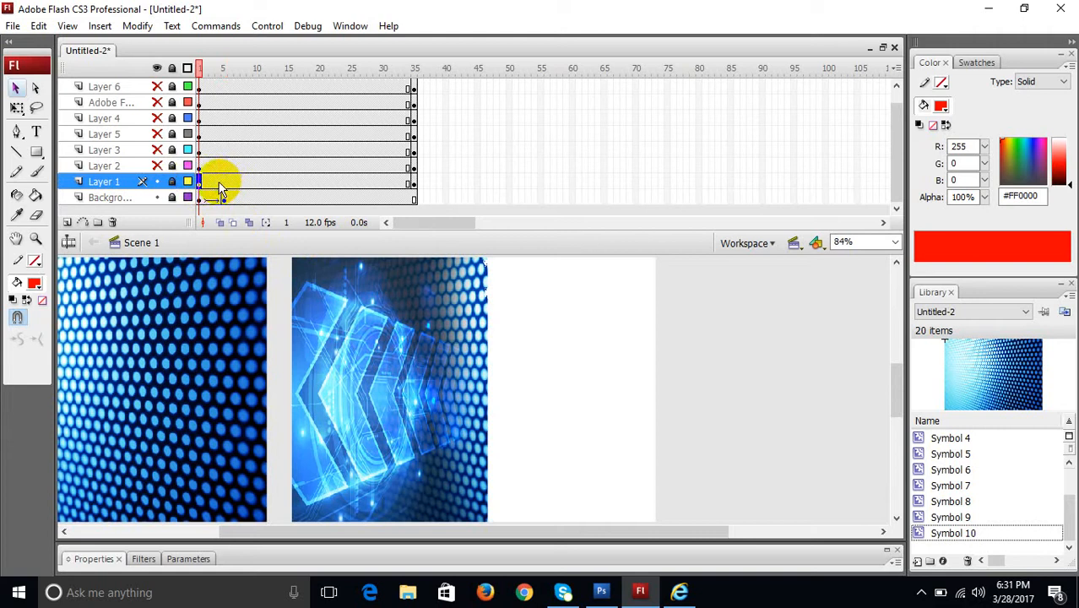
click(172, 182)
Step: On frame 1 of Layer 1, move the arrow image horizontally until it lies completely off the stage's right edge
click(198, 181)
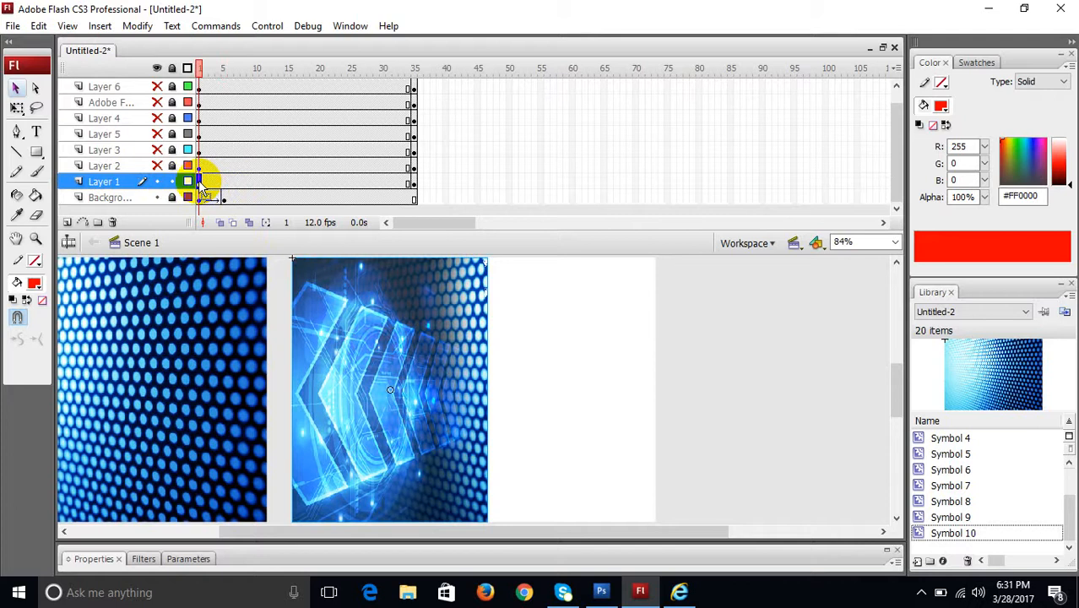
key(shift+Right)
key(shift+Right)
key(shift+Right)
key(shift+Right)
key(shift+Right)
key(shift+Right)
key(shift+Right)
key(shift+Right)
key(shift+Right)
key(shift+Right)
key(shift+Right)
key(shift+Right)
key(shift+Right)
key(shift+Right)
key(shift+Right)
key(shift+Right)
key(shift+Right)
key(shift+Right)
key(shift+Right)
key(shift+Right)
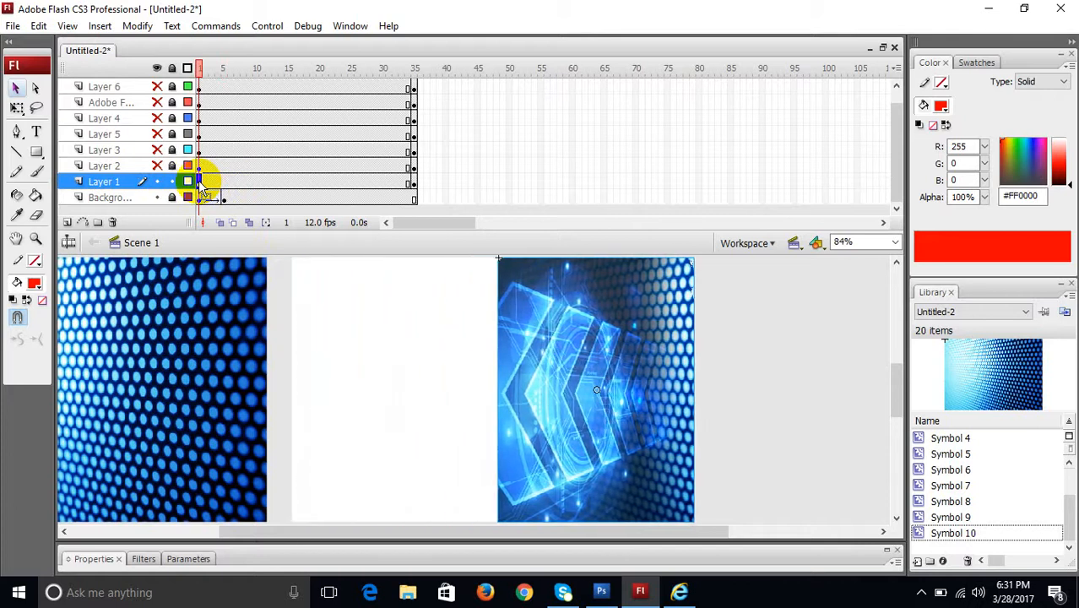
key(shift+Right)
key(shift+Right)
key(shift+Right)
key(shift+Right)
key(shift+Right)
key(shift+Right)
key(shift+Right)
key(shift+Left)
key(shift+Left)
key(shift+Left)
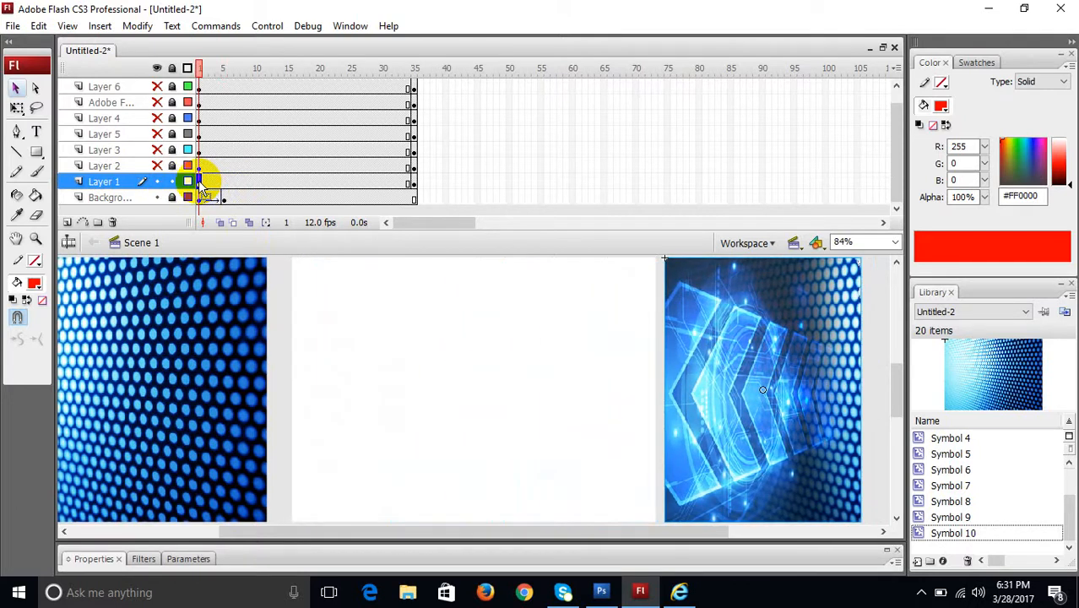
key(shift+Right)
key(shift+Right)
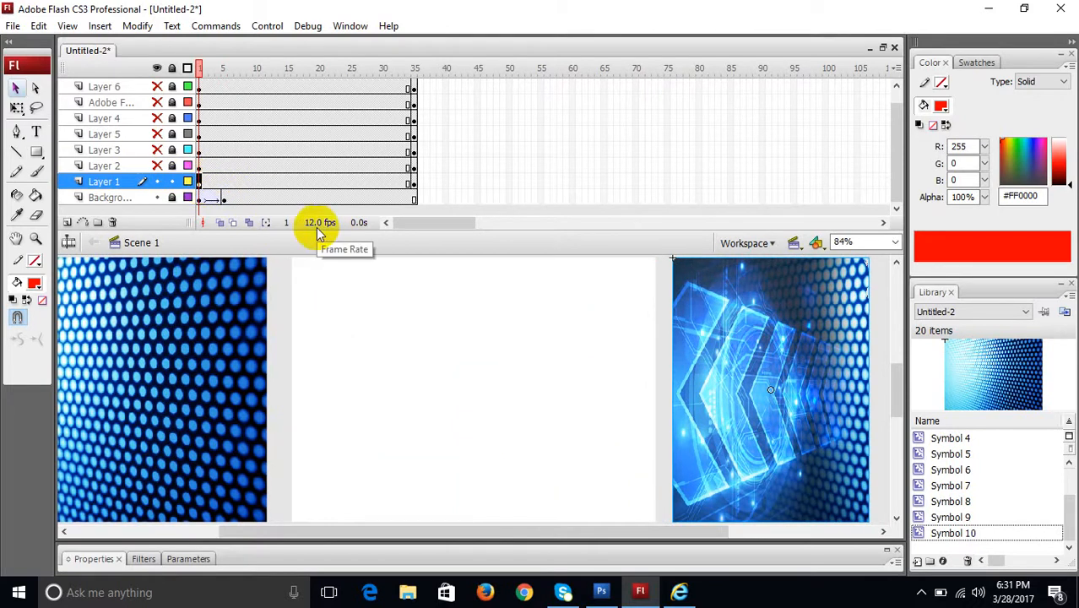
Step: Add a keyframe at frame 2 of Layer 1 with the image still off-stage, and move that keyframe to frame 5
key(period)
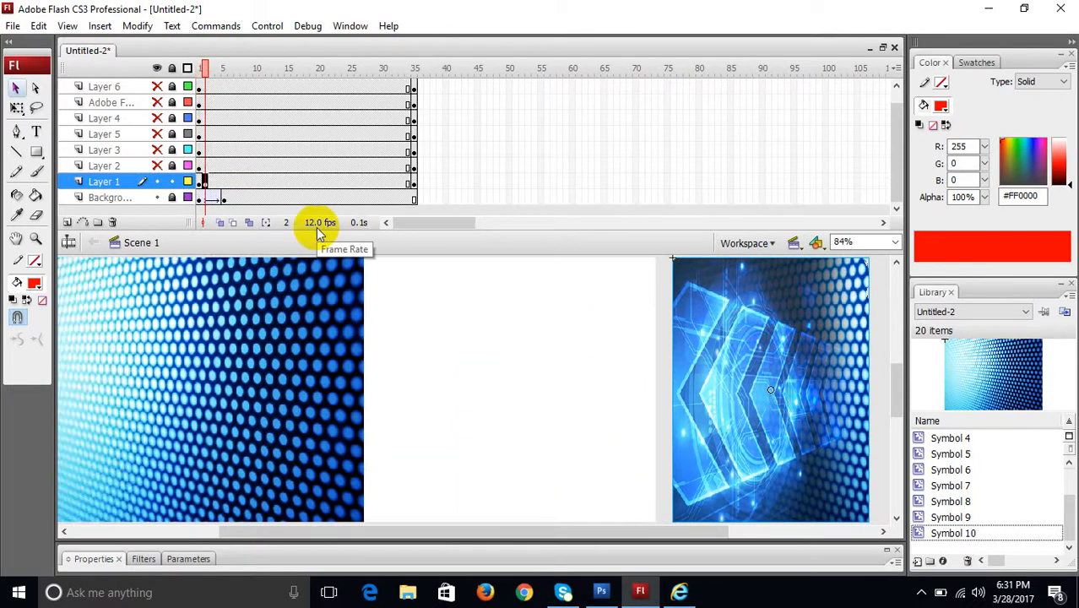
click(199, 181)
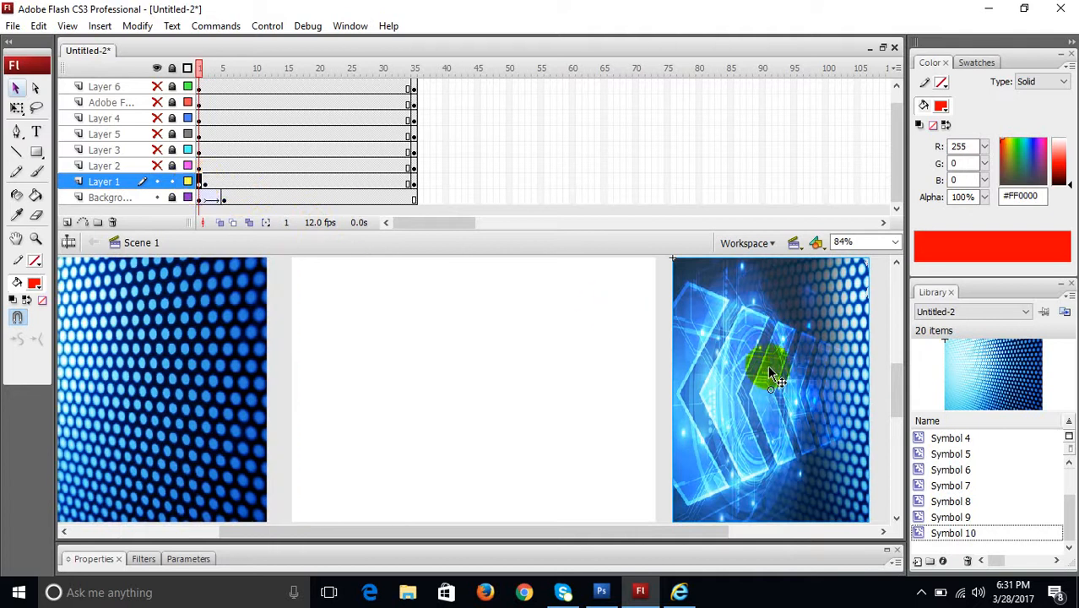
click(204, 182)
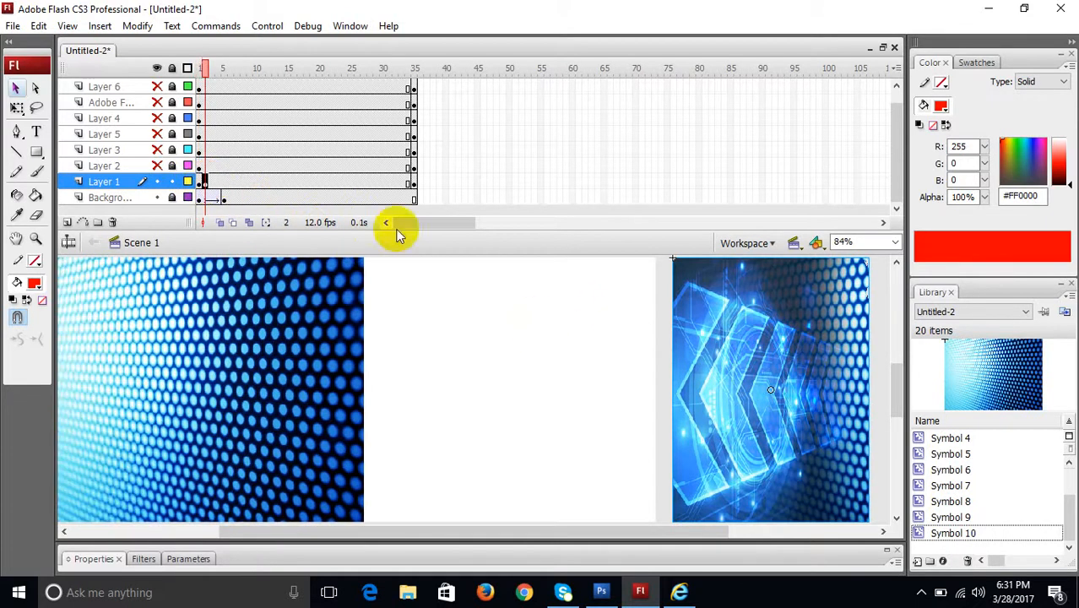
click(414, 183)
click(385, 353)
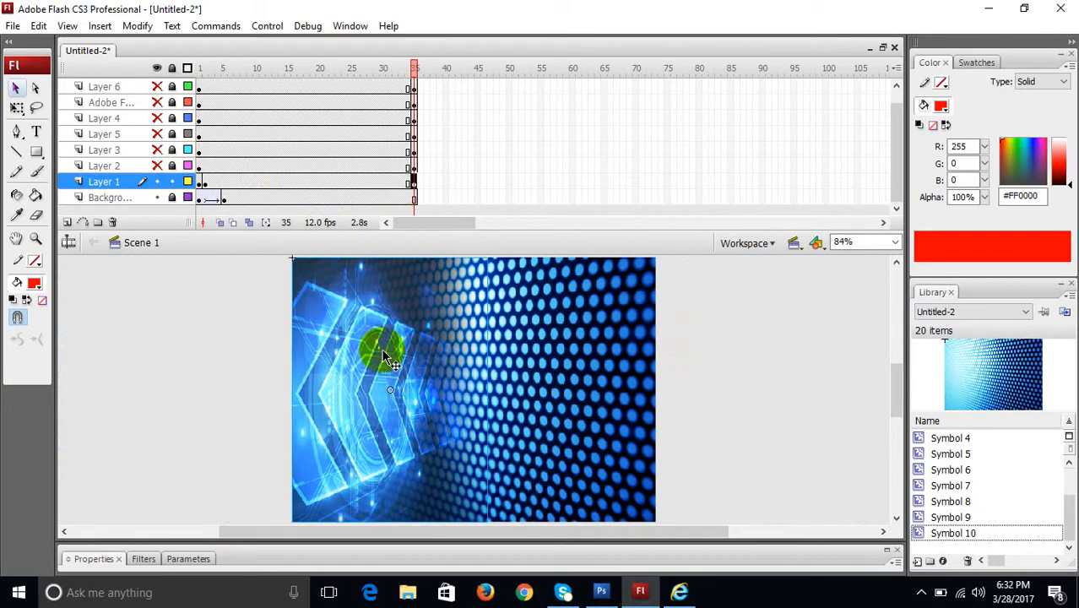
click(205, 182)
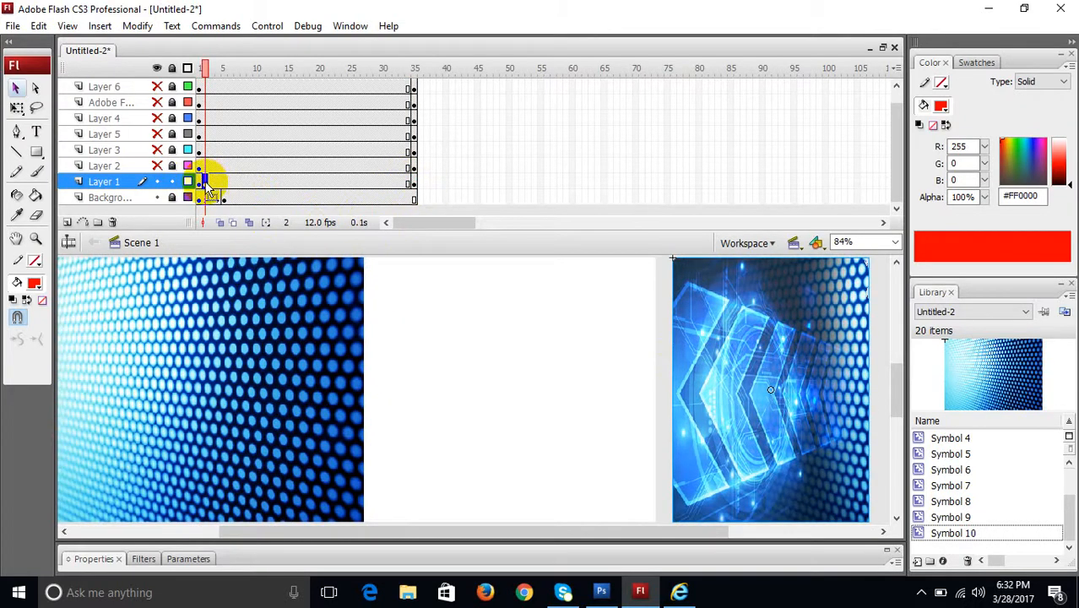
drag(207, 186, 224, 184)
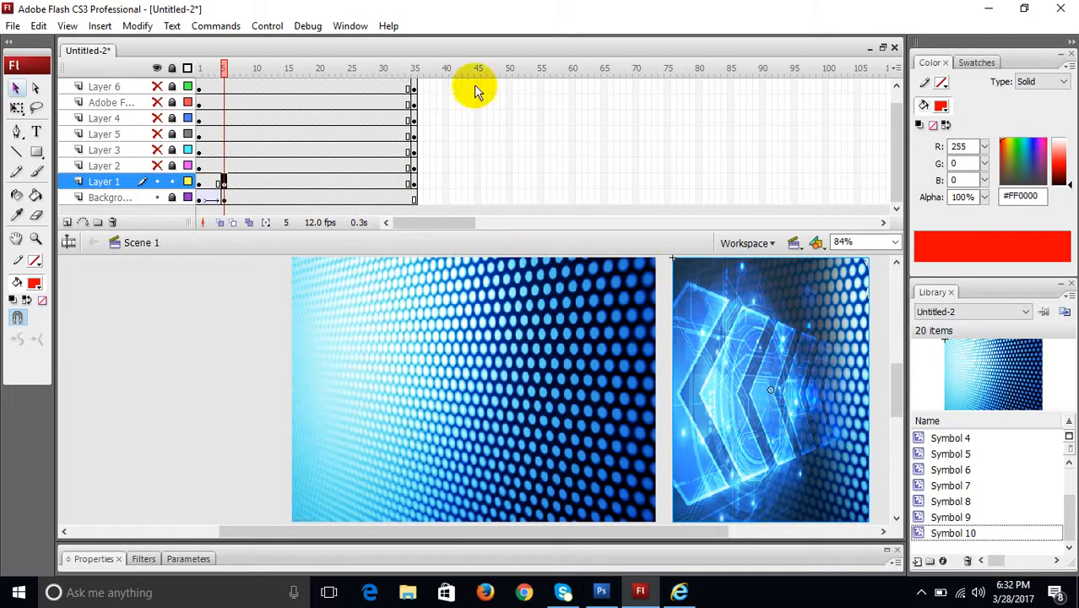
mouse_move(224, 67)
mouse_down()
mouse_move(200, 65)
mouse_move(221, 61)
mouse_up()
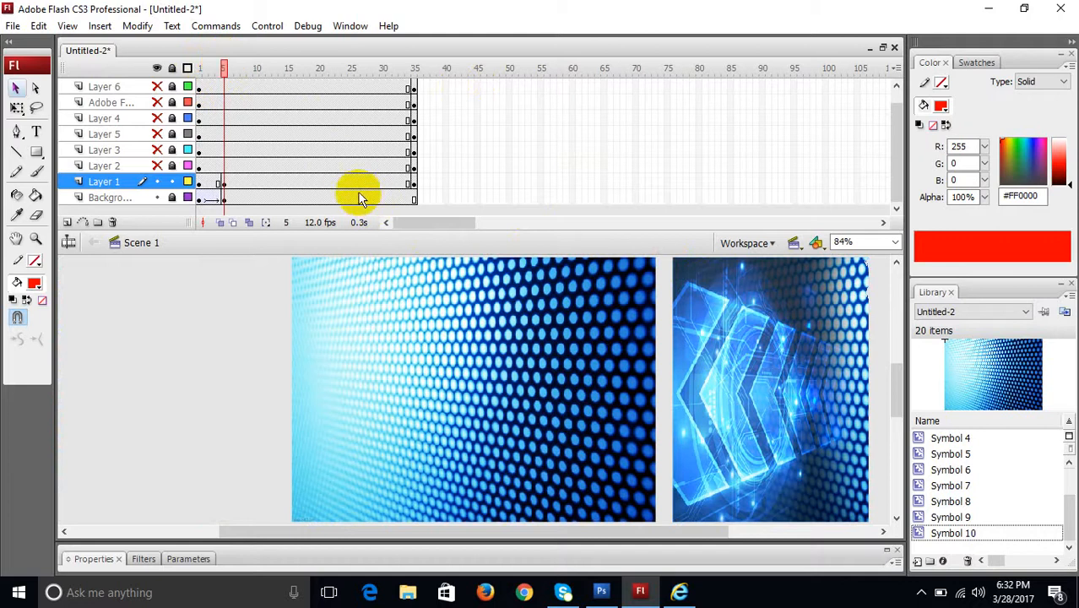
Step: Create a motion tween between frames 5 and 35 of Layer 1 and scrub through the motion
right_click(341, 182)
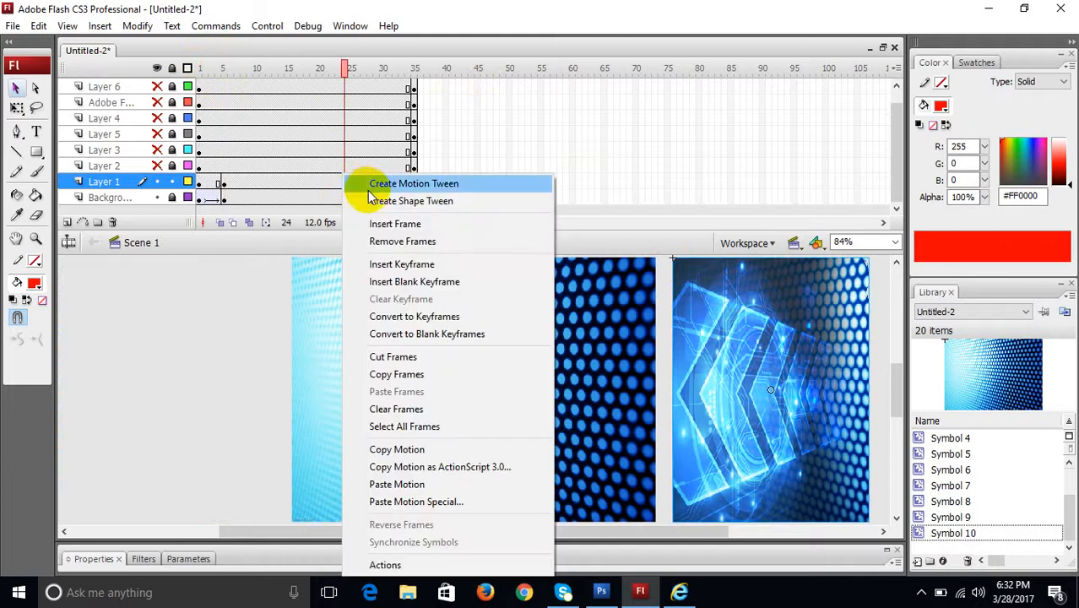
click(366, 186)
drag(345, 67, 206, 68)
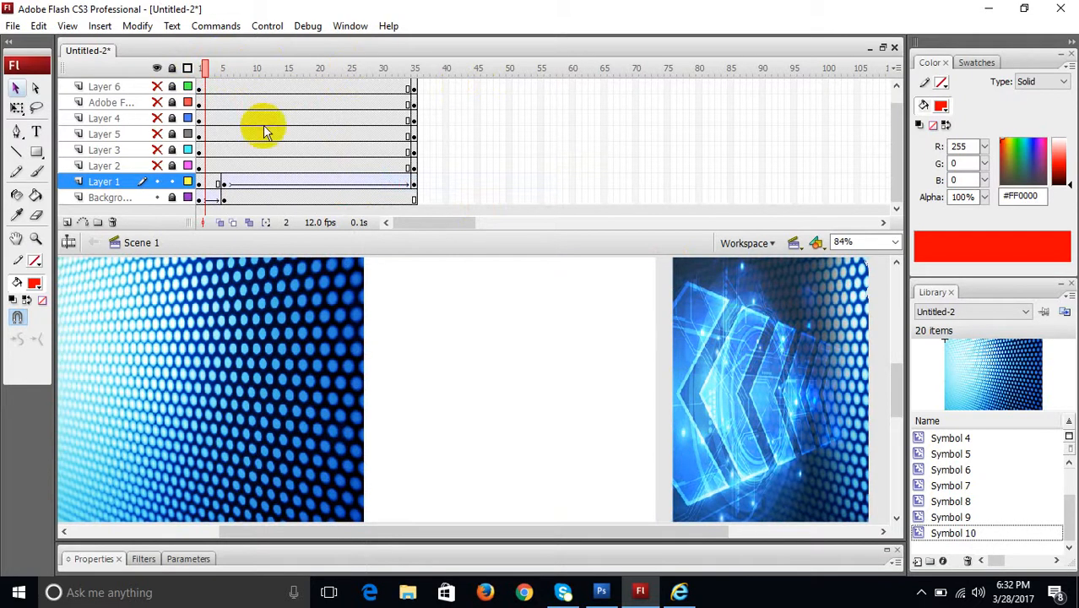
drag(206, 67, 356, 72)
Step: Shorten Layer 1's tween by moving its end keyframe to frame 10, and scrub through the result
click(414, 182)
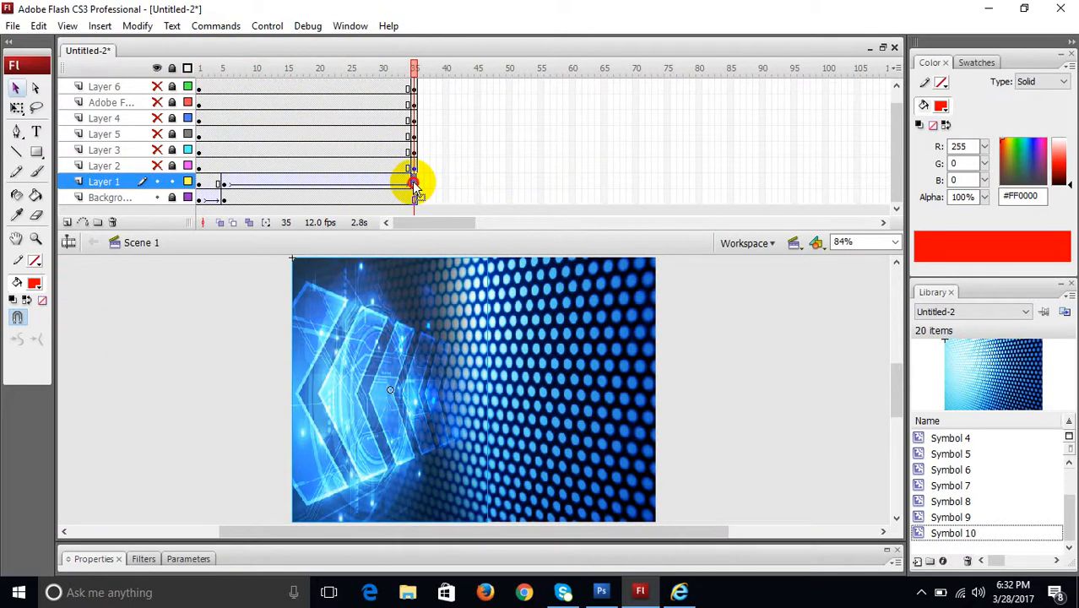
drag(416, 188, 255, 179)
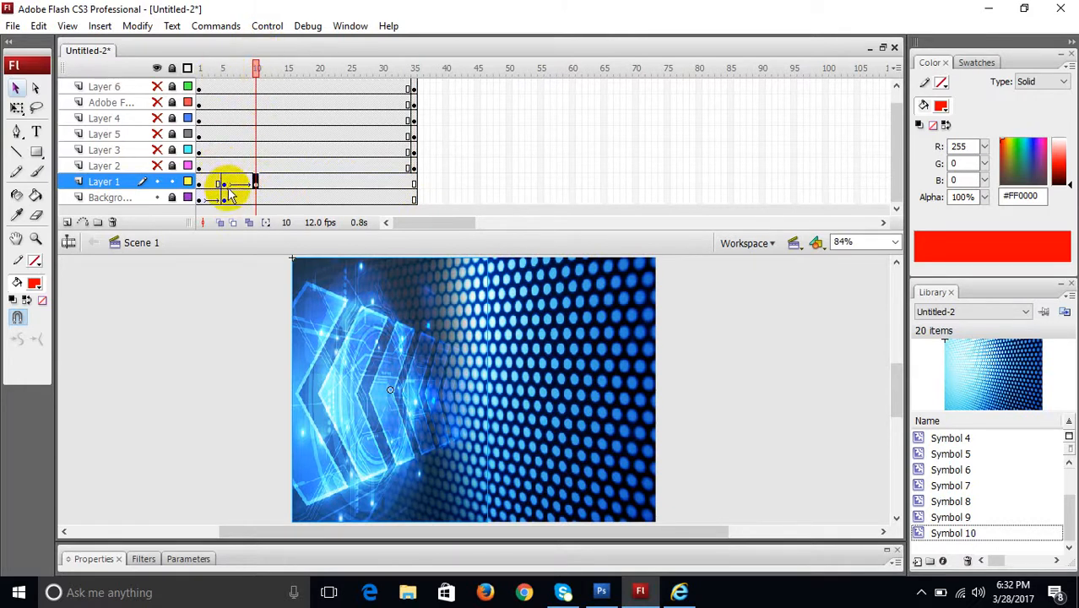
drag(263, 71, 241, 82)
drag(245, 80, 320, 81)
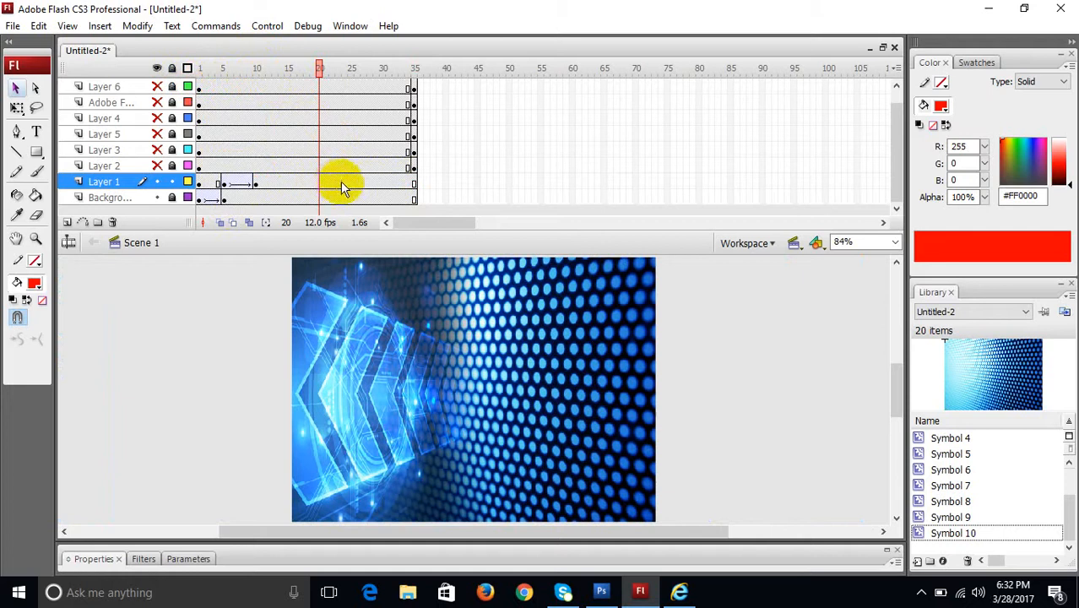
Step: Show and unlock Layer 2, and on frame 1 move its circular graphic completely above the stage, viewing the stage at 50%
click(159, 167)
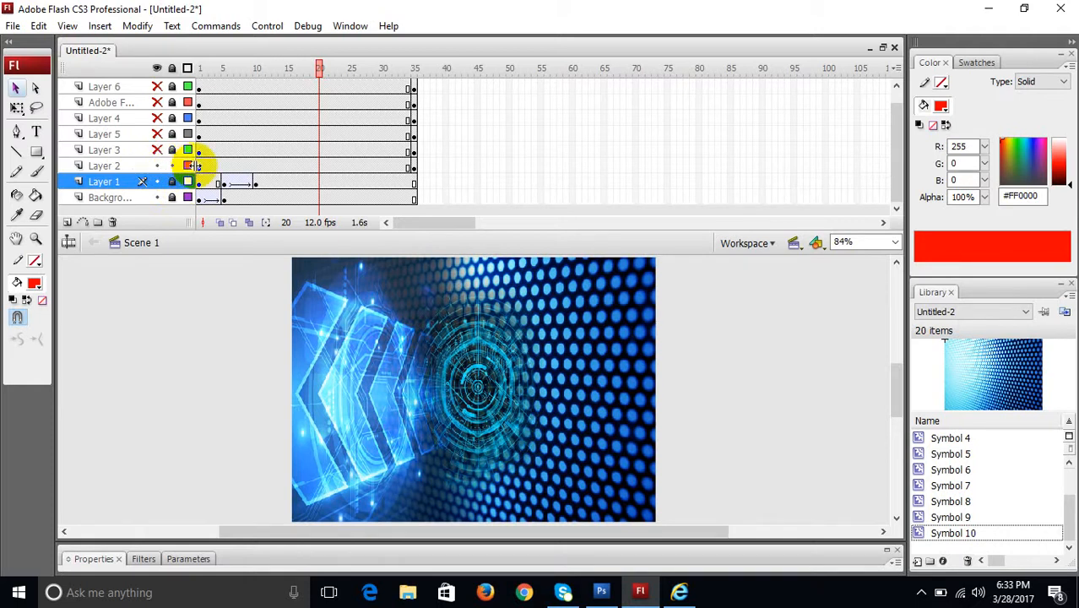
click(200, 167)
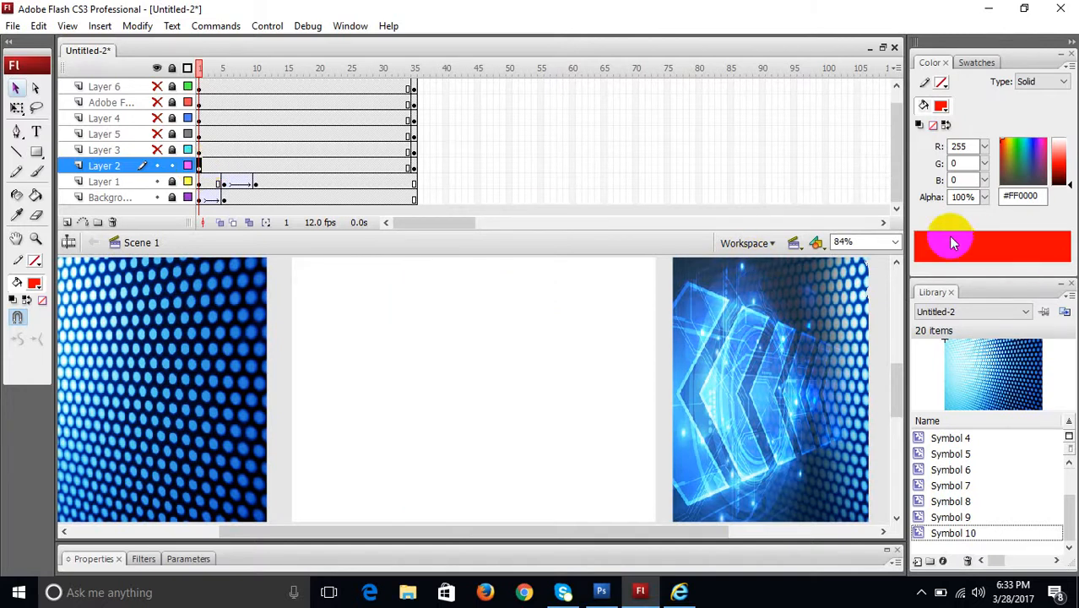
click(897, 242)
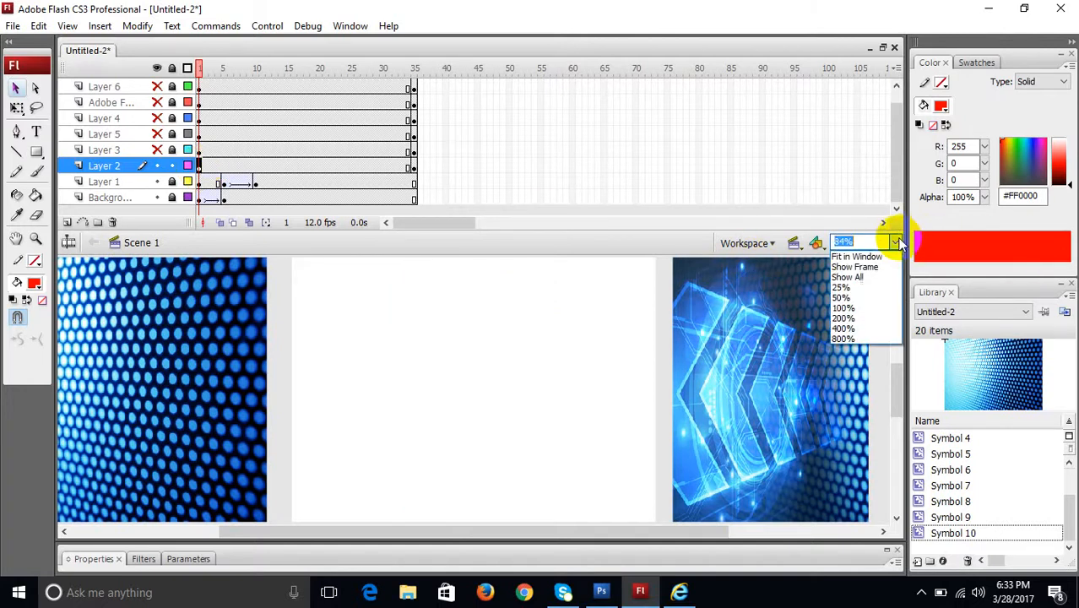
click(853, 298)
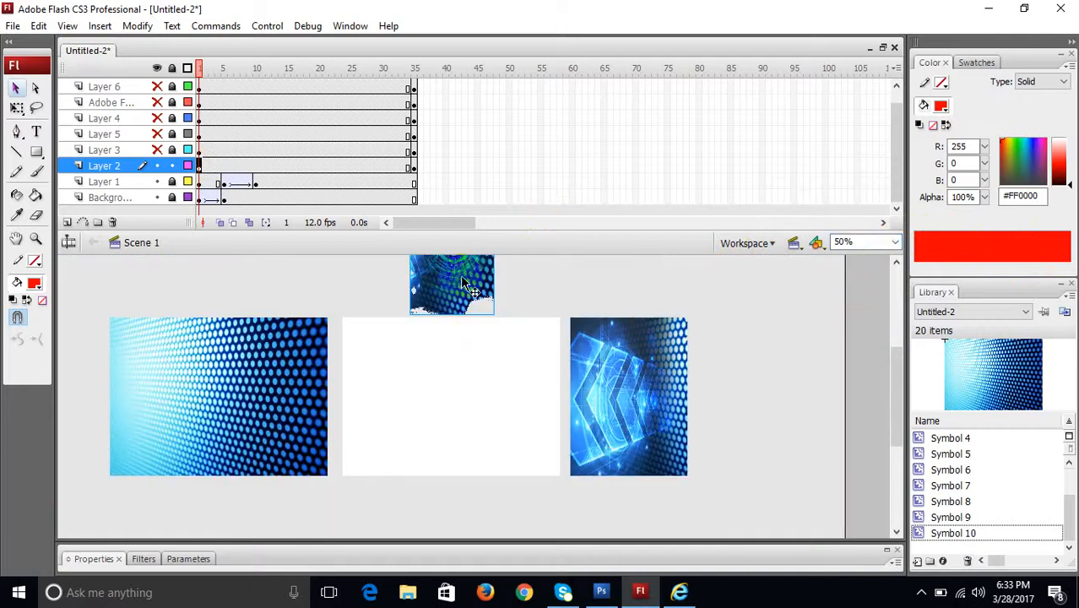
Step: Add a keyframe at frame 2 of Layer 2 with the graphic still above the stage, and move that keyframe to frame 10
click(203, 166)
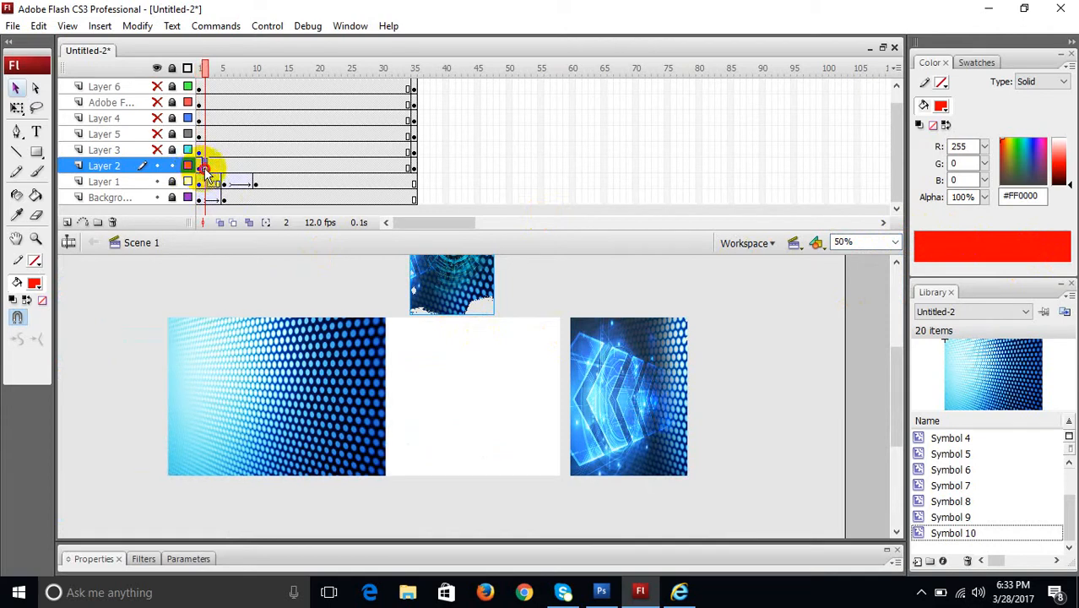
drag(209, 170, 253, 165)
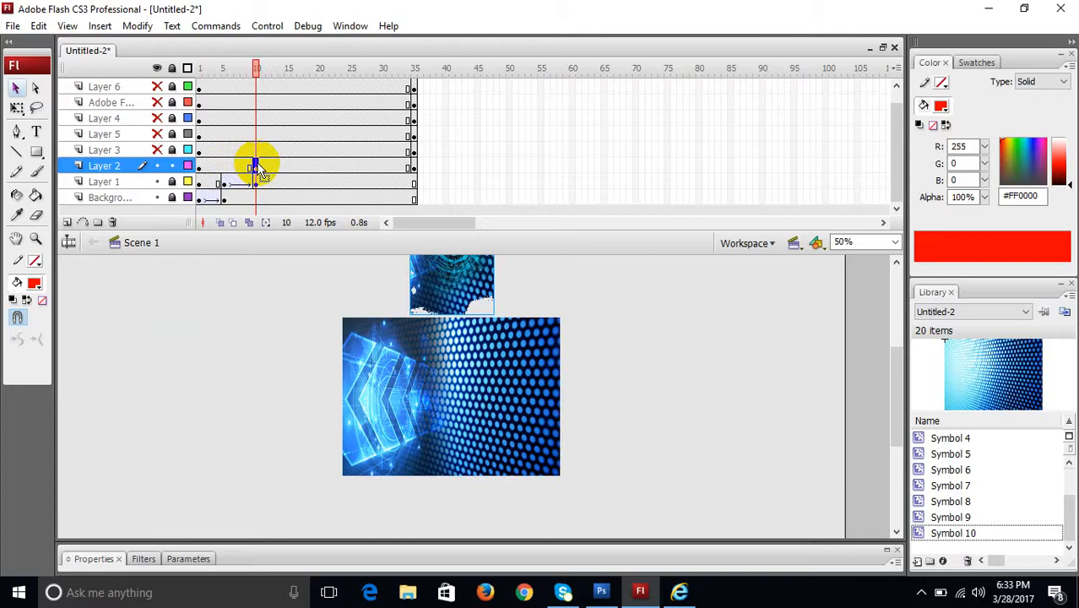
drag(251, 66, 201, 106)
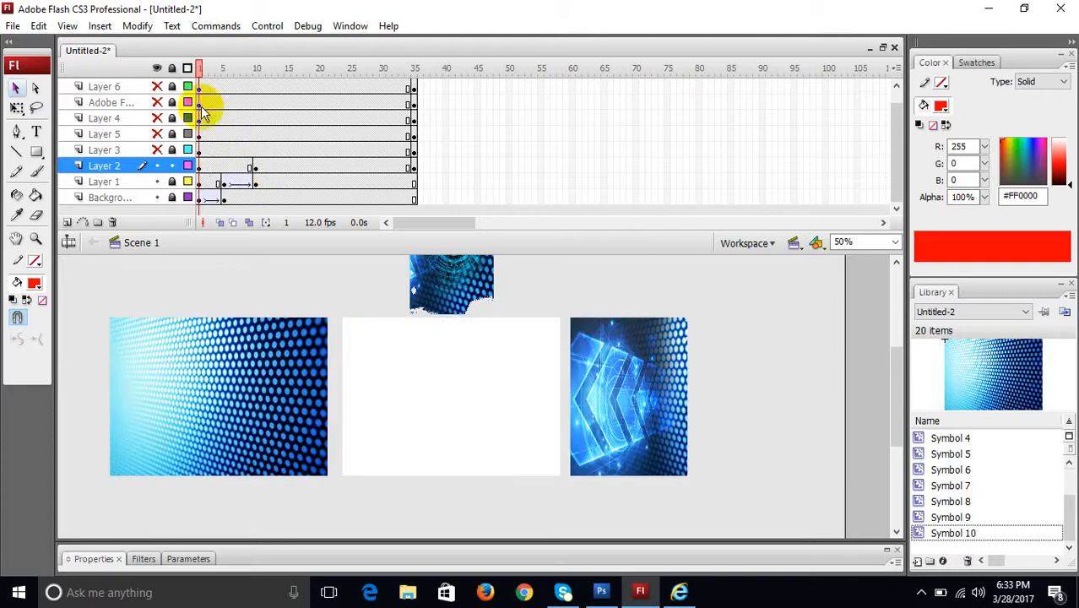
click(200, 167)
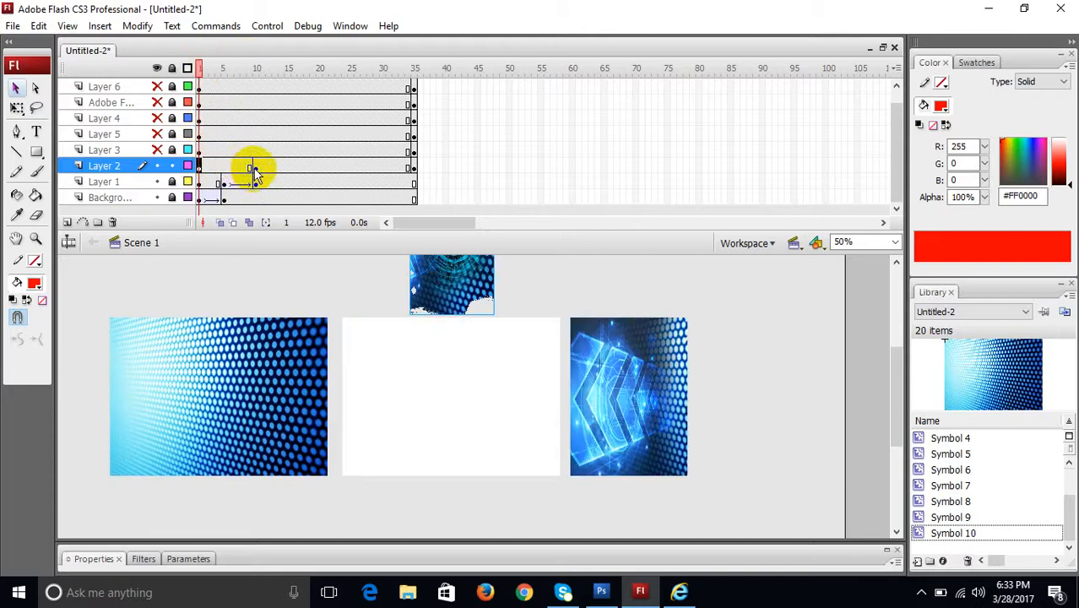
click(255, 169)
mouse_move(251, 69)
mouse_down()
mouse_move(203, 68)
mouse_move(256, 78)
mouse_up()
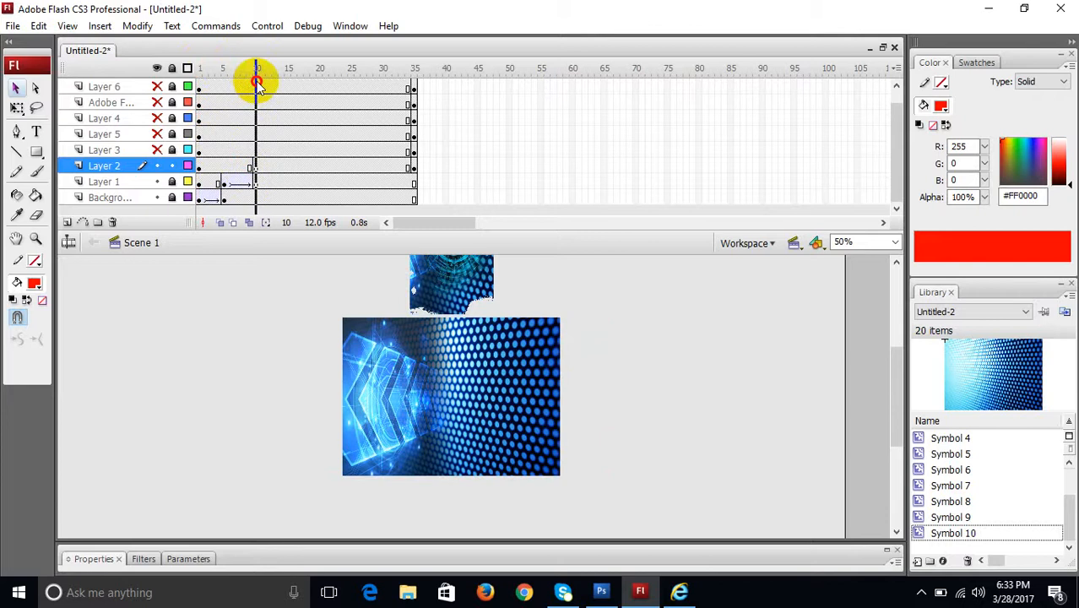
Step: Create a motion tween between frames 10 and 35 of Layer 2 and scrub through the motion
right_click(315, 167)
click(317, 174)
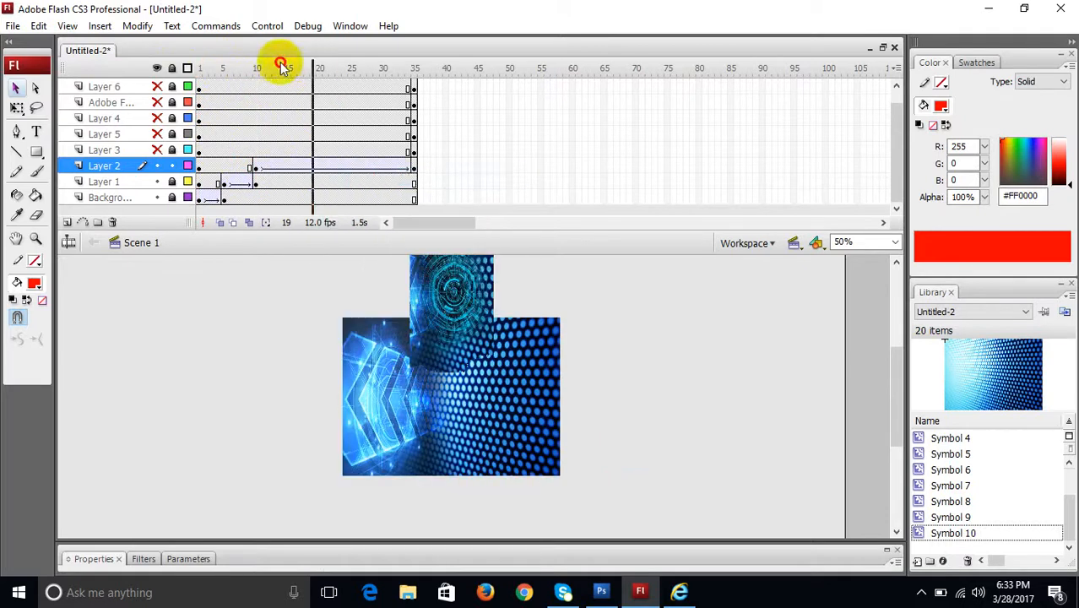
drag(283, 67, 413, 79)
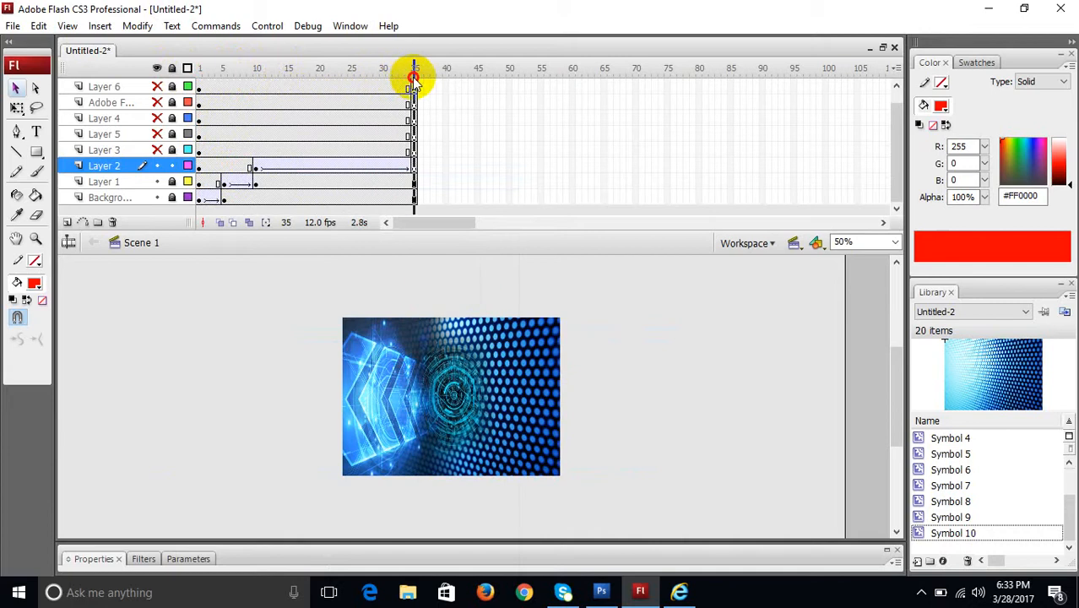
Step: Shorten Layer 2's tween by moving its end keyframe to frame 16, and scrub back to frame 1
click(415, 168)
drag(415, 169, 292, 165)
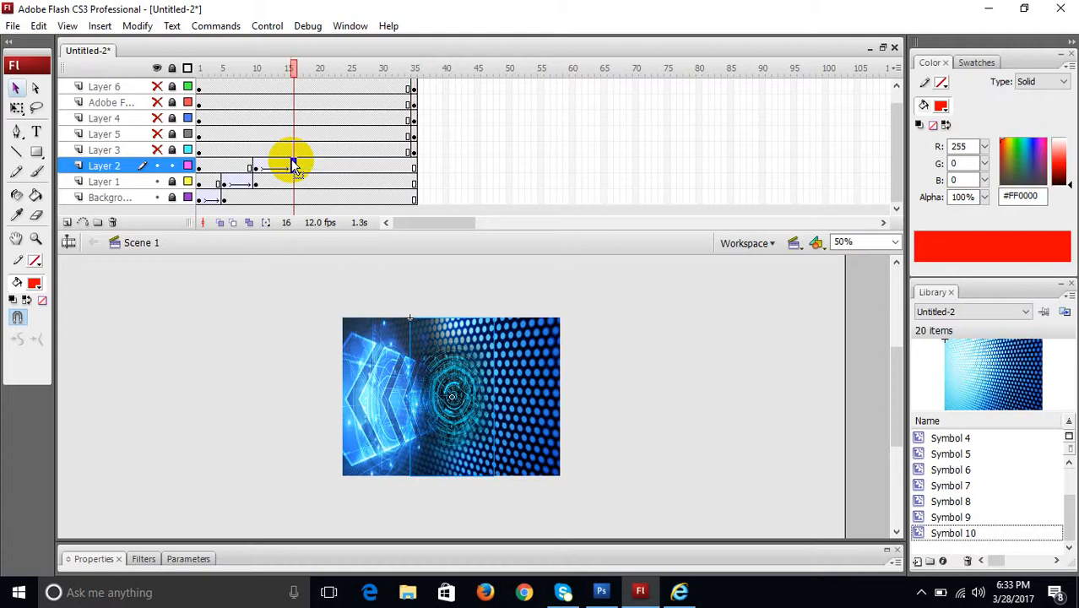
click(293, 68)
drag(293, 67, 188, 60)
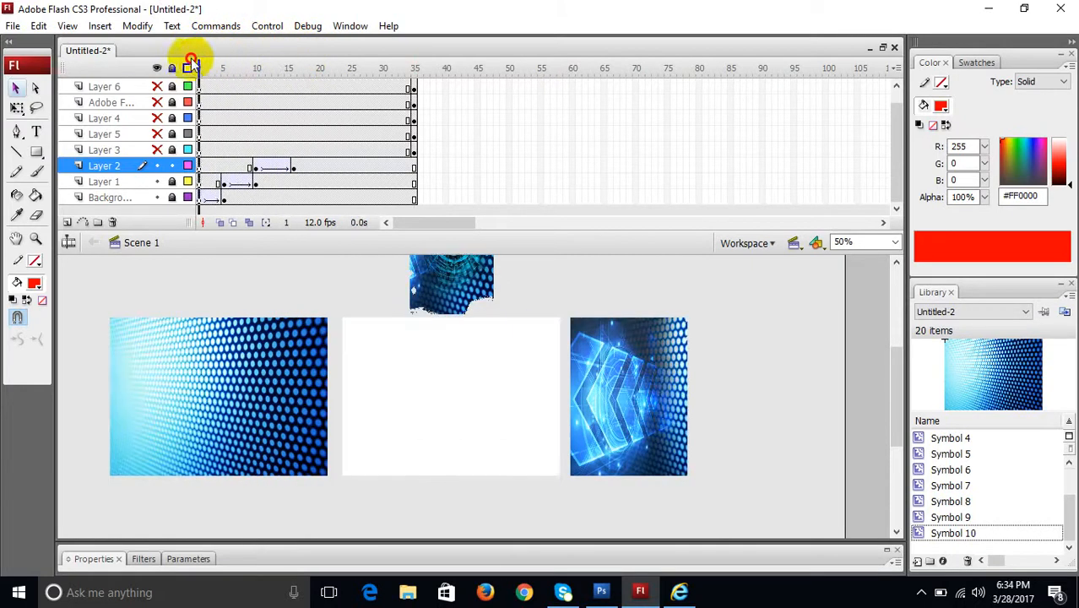
Step: Lock Layer 2, show and unlock Layer 3, and on a keyframe at frame 2 move its graphic above and to the left of the stage
click(173, 168)
click(158, 150)
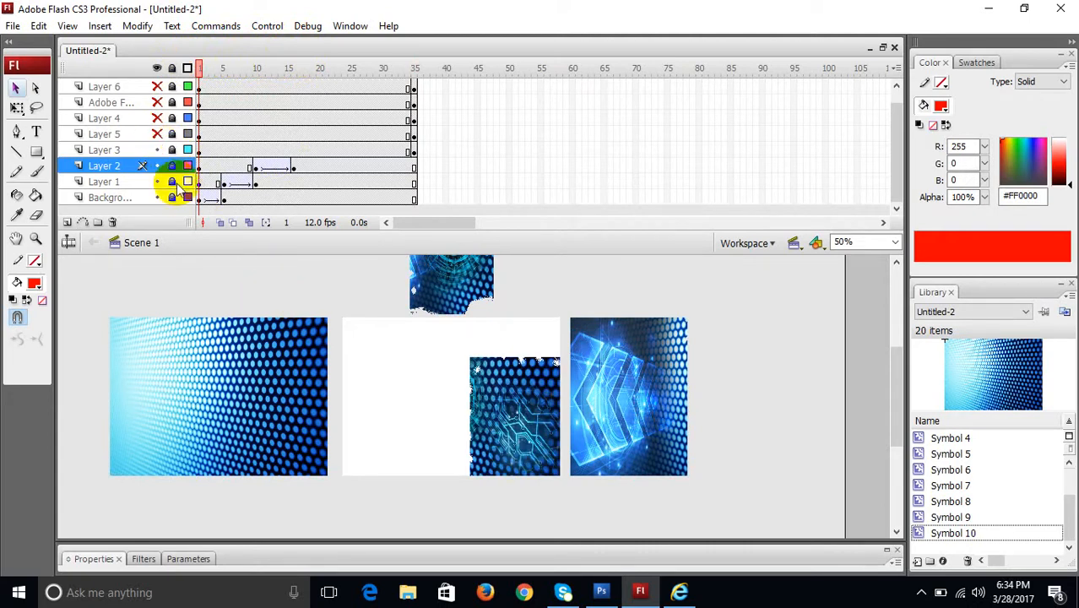
click(201, 153)
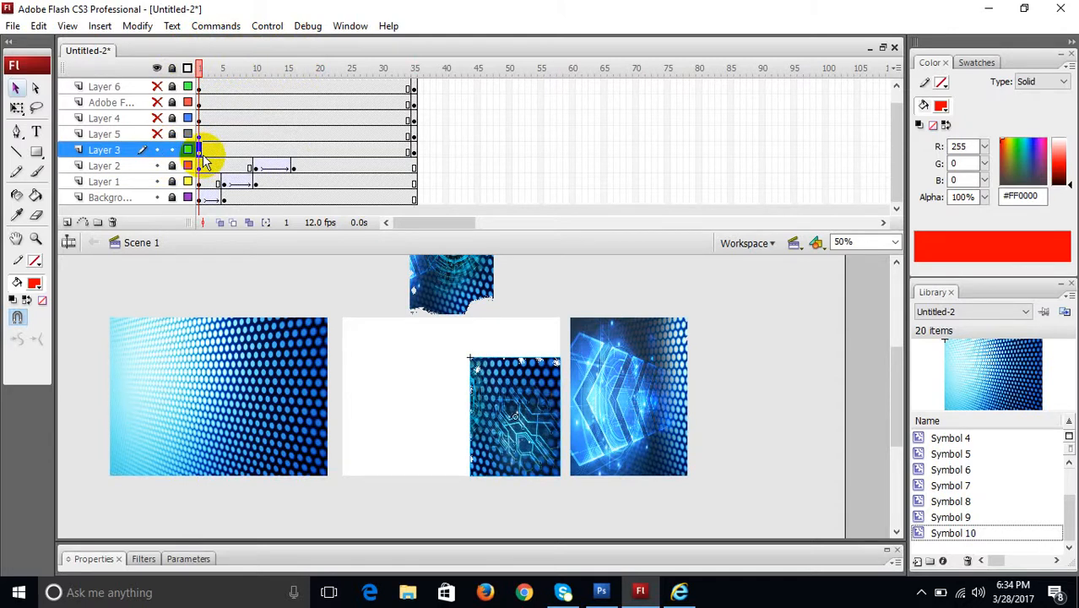
click(203, 154)
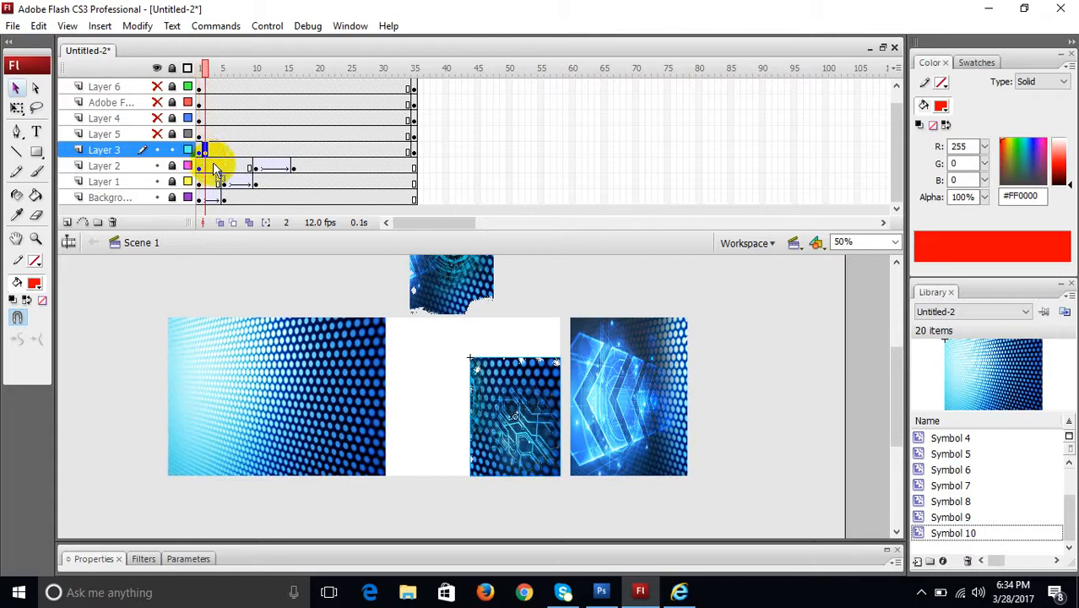
drag(503, 409, 245, 270)
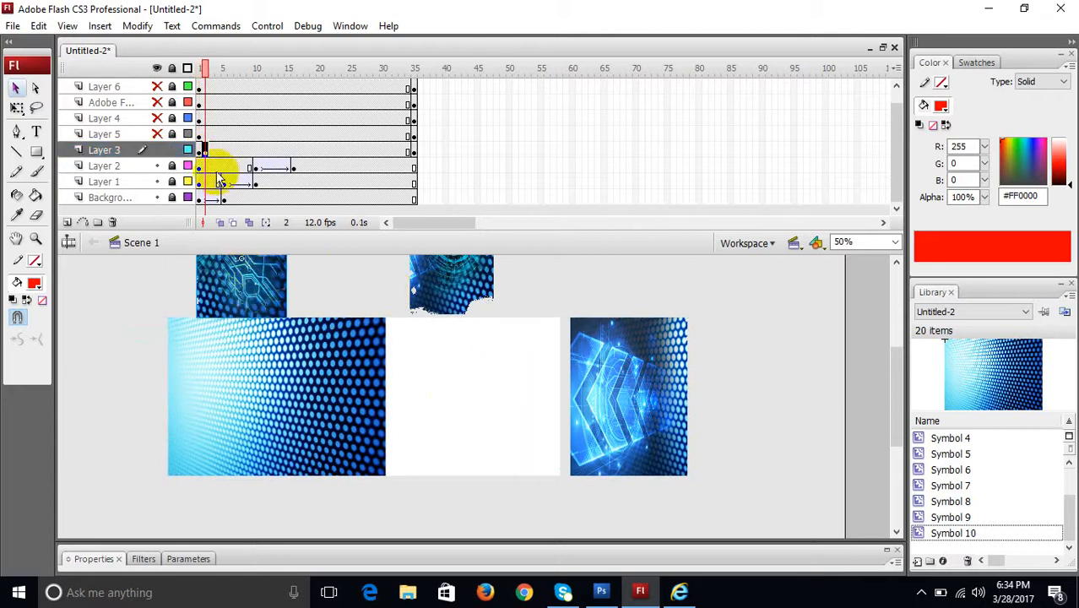
Step: Move Layer 3's frame 2 keyframe to frame 16, create a motion tween from there to frame 35, and scrub through it
drag(207, 153, 292, 154)
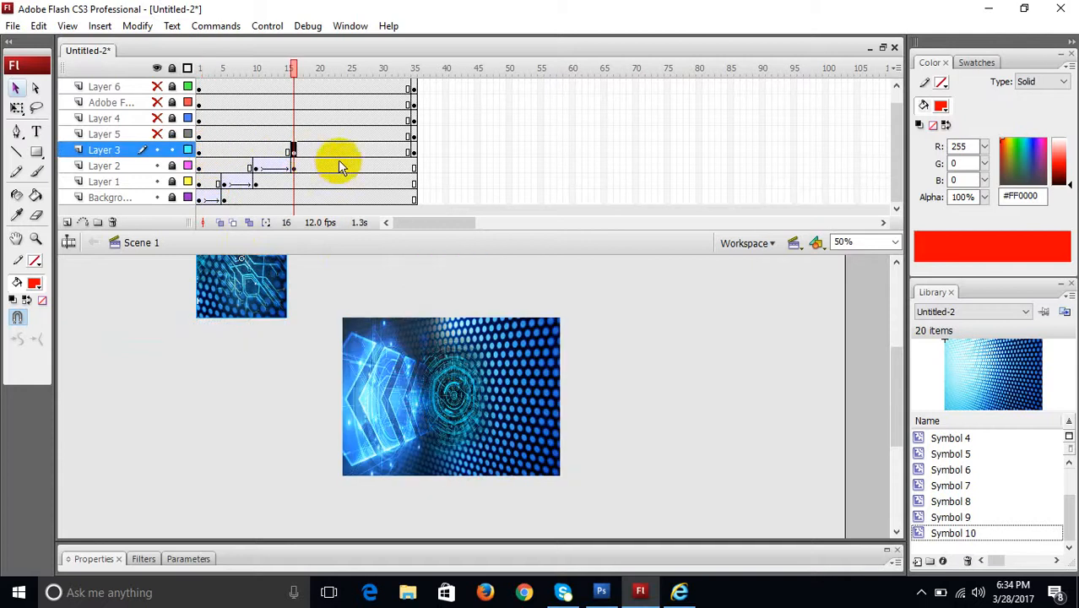
right_click(383, 157)
click(392, 159)
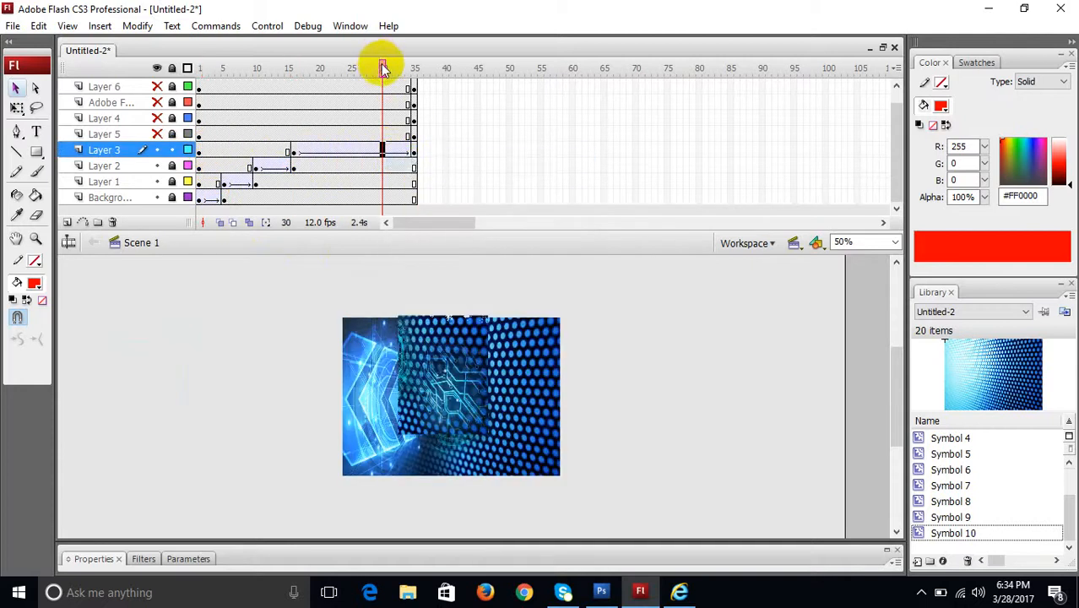
drag(383, 69, 404, 85)
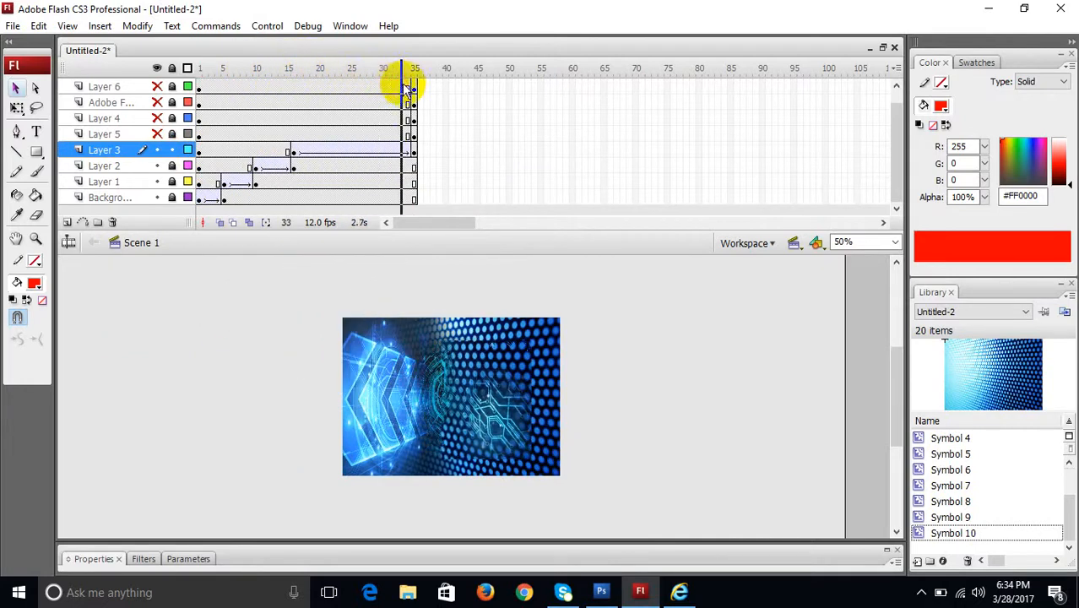
Step: Shorten Layer 3's tween to end at frame 22 and shift its frame 16 graphic right to the stage's upper-left corner, scrubbing back to frame 1
click(413, 151)
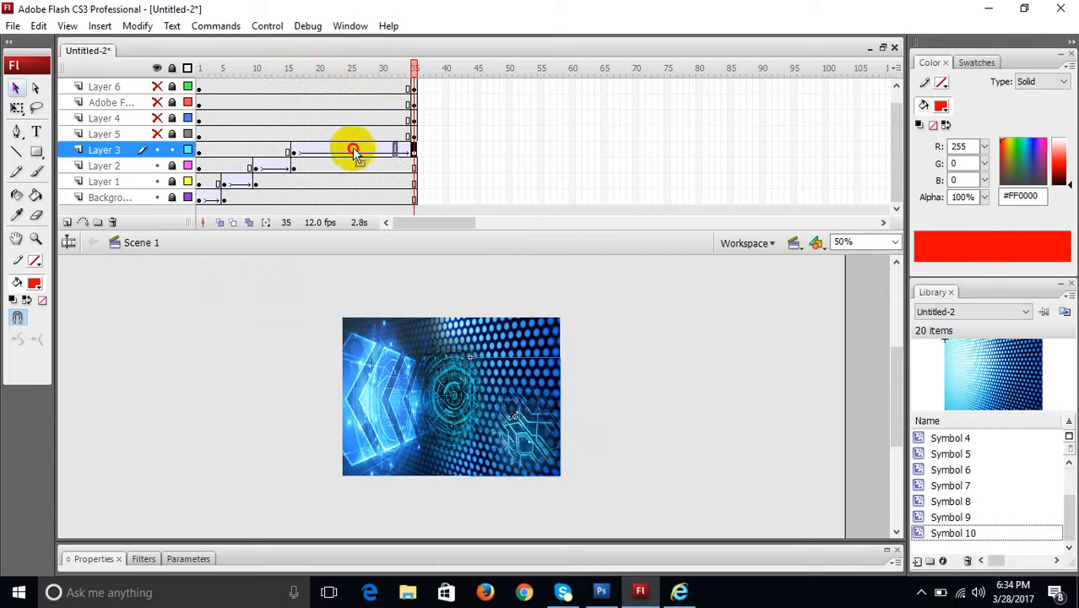
drag(354, 153, 294, 154)
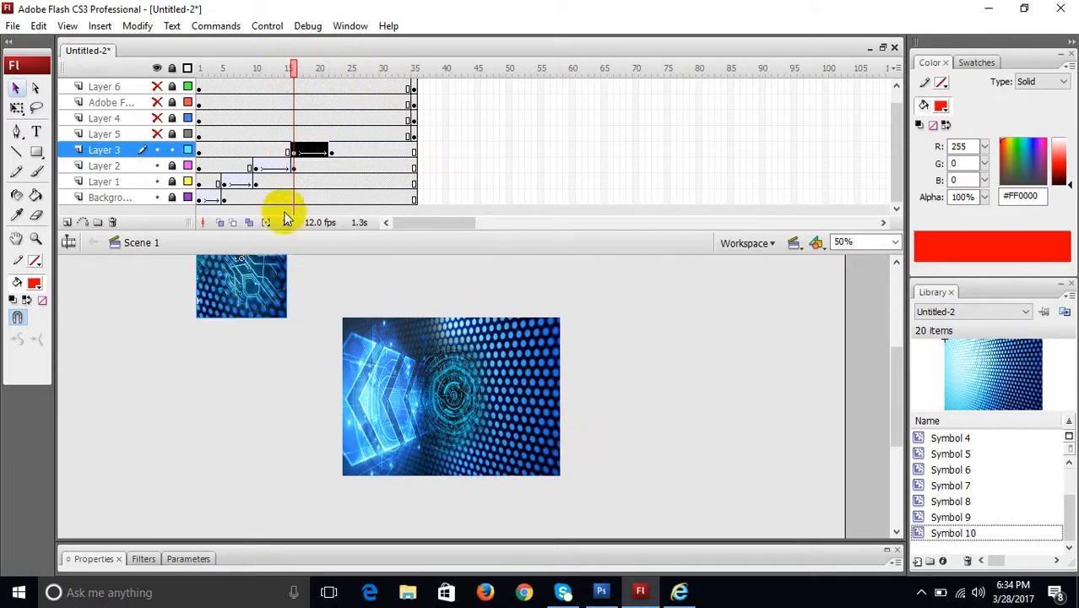
drag(268, 280, 321, 279)
click(299, 151)
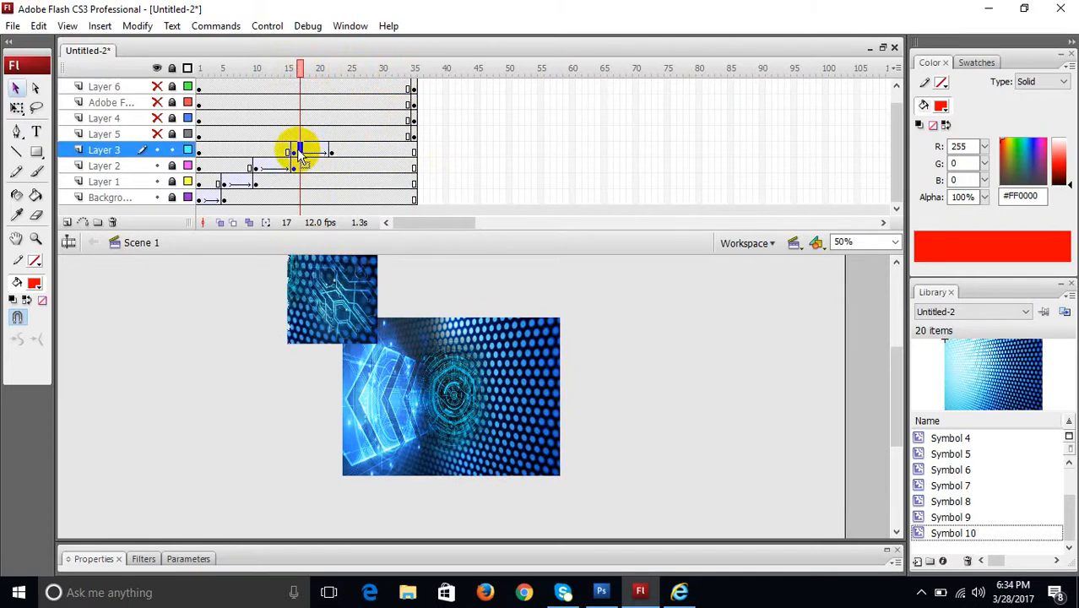
click(293, 152)
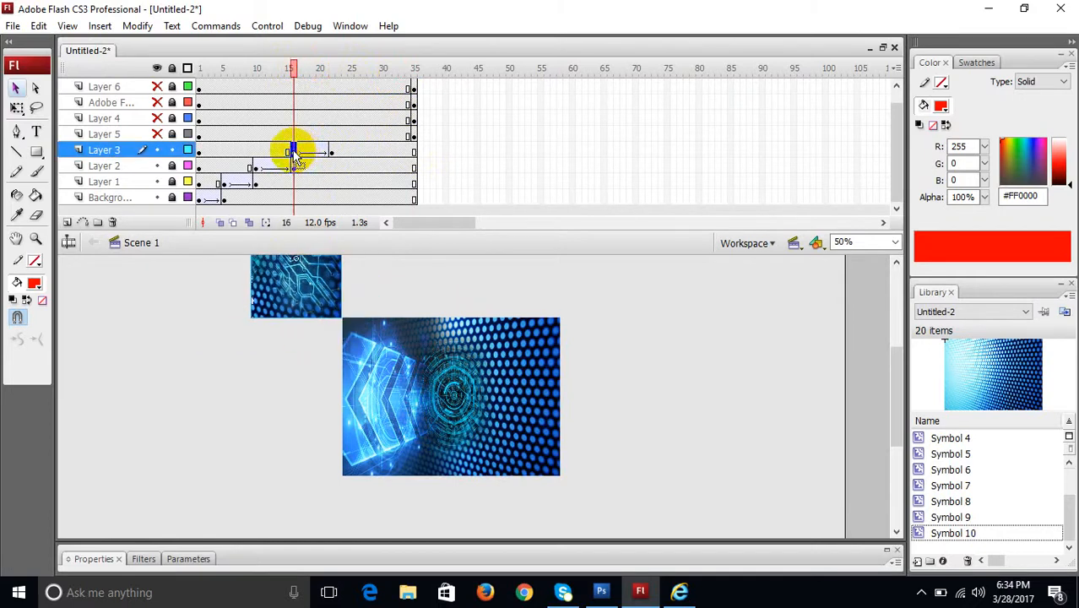
click(286, 68)
drag(273, 69, 197, 110)
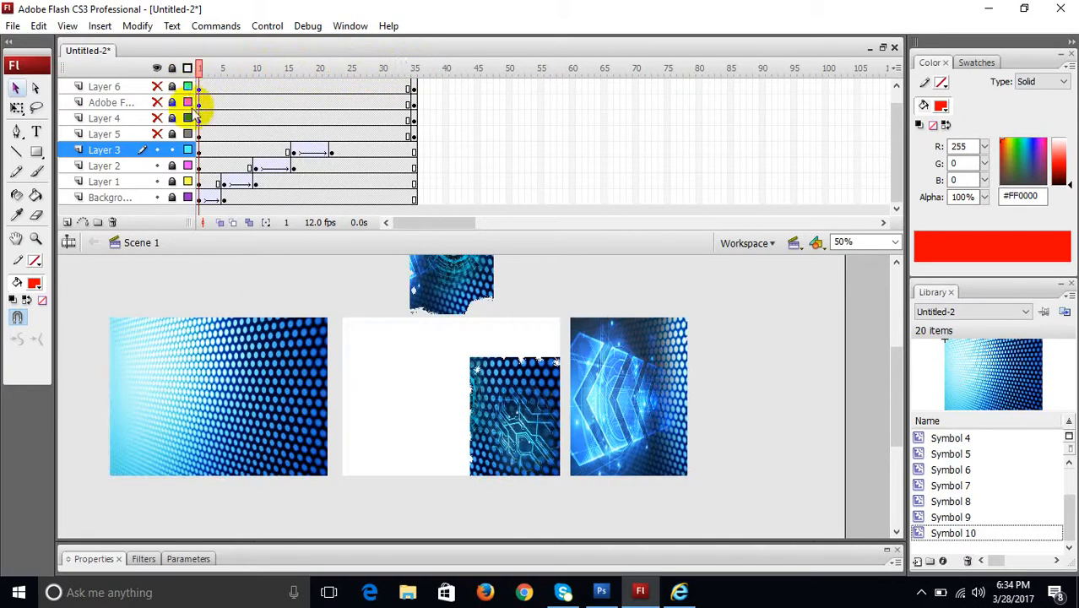
Step: Lock Layer 3, show and unlock Layer 5, and add a keyframe at frame 2 of Layer 5
click(173, 150)
click(157, 133)
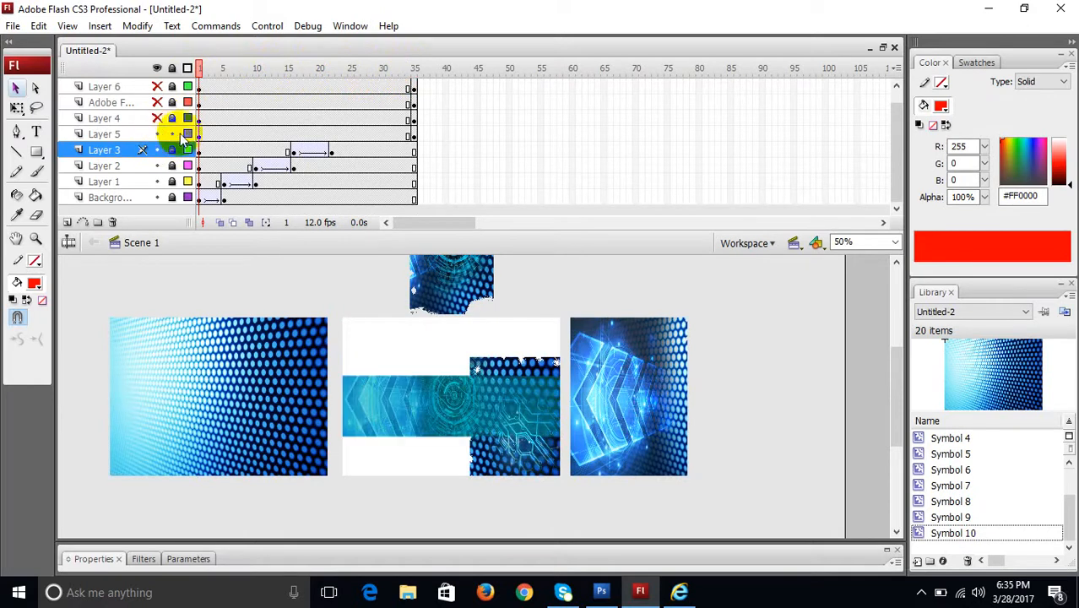
click(157, 133)
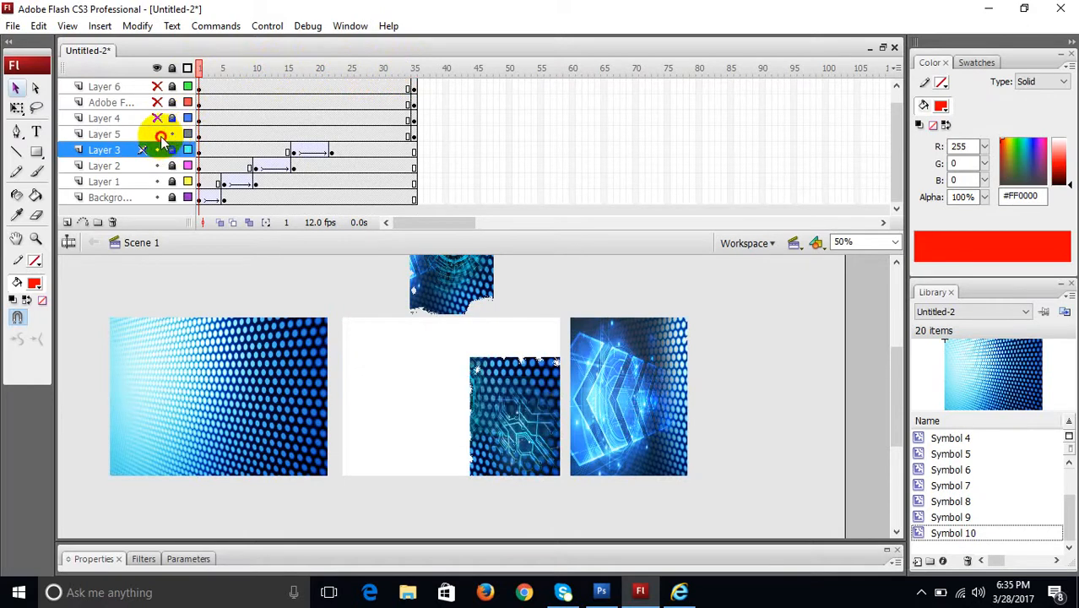
click(157, 134)
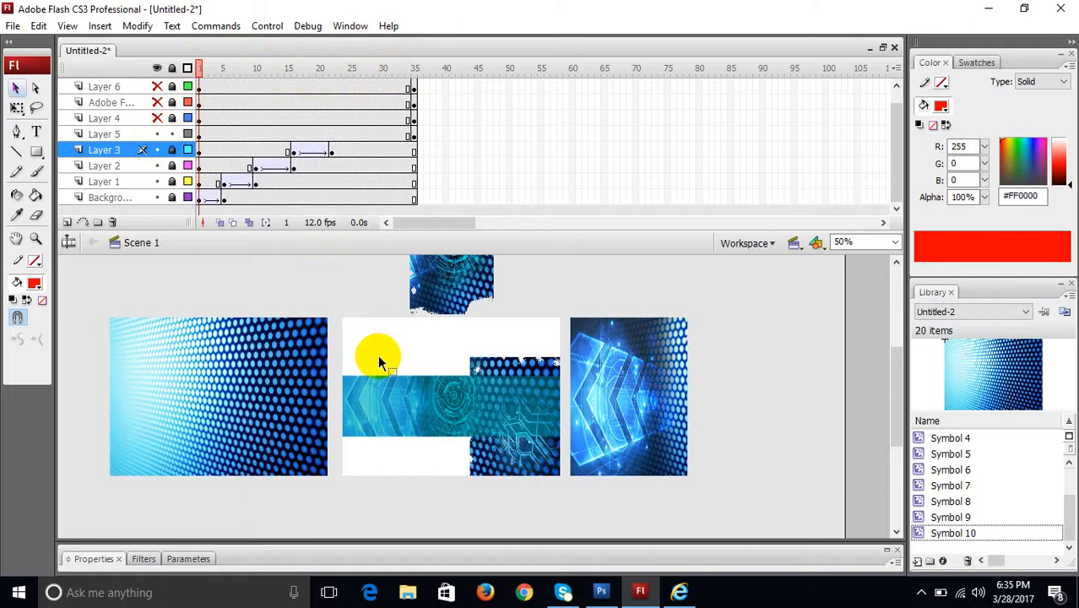
click(200, 135)
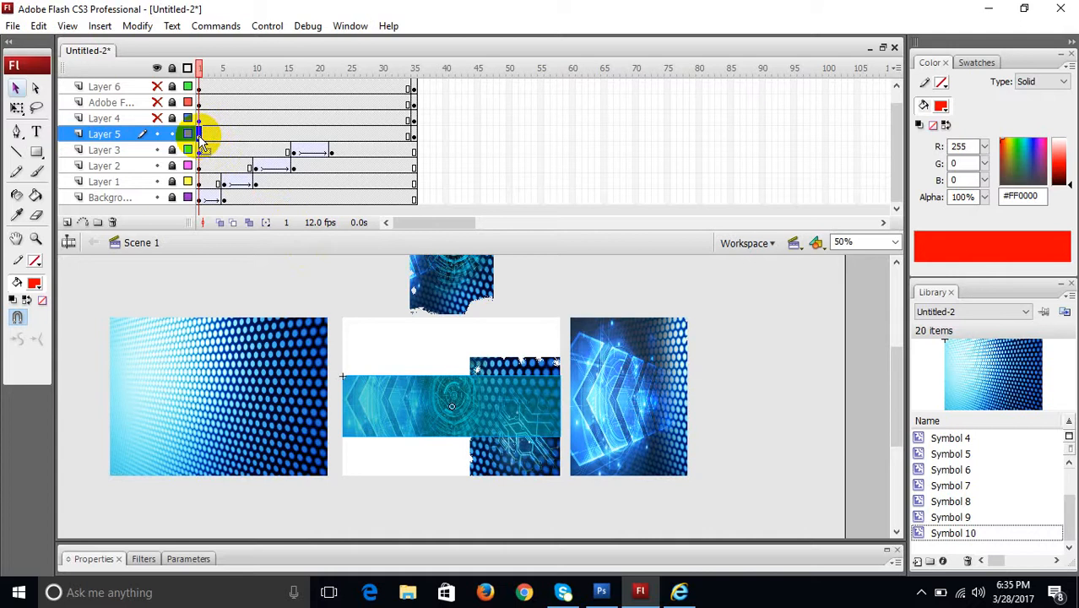
click(206, 135)
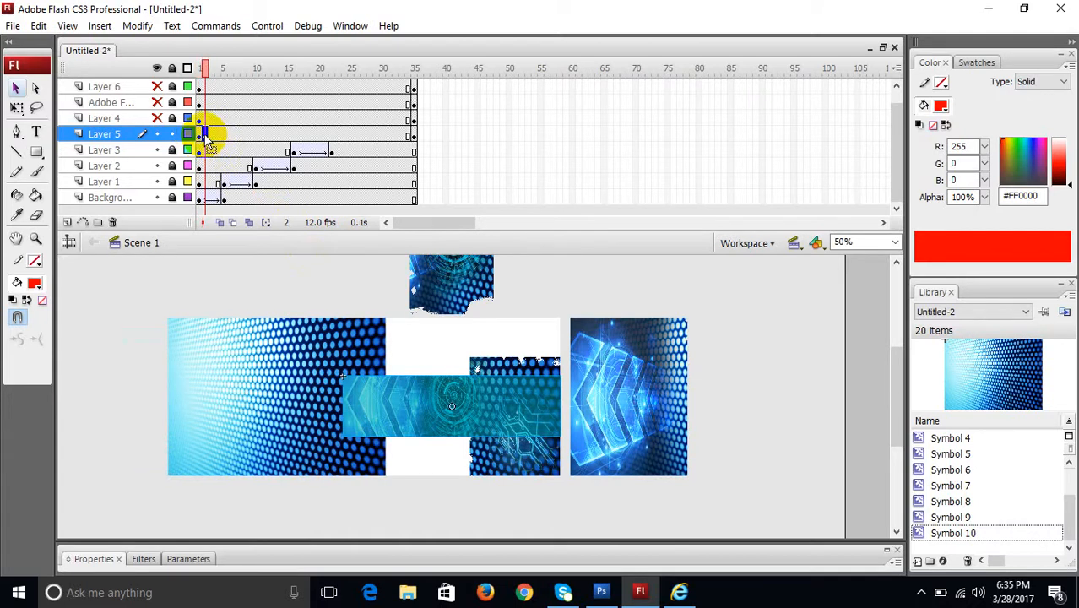
Step: Nudge Layer 5's teal band straight down until it is below the stage, and move its frame 2 keyframe to frame 22
key(shift+Down)
key(shift+Down)
key(shift+Down)
key(shift+Down)
key(shift+Down)
key(shift+Down)
key(shift+Down)
key(shift+Down)
key(shift+Down)
key(shift+Down)
key(shift+Down)
key(shift+Down)
key(shift+Down)
key(shift+Down)
key(shift+Down)
key(shift+Down)
key(shift+Down)
key(shift+Down)
key(shift+Down)
key(shift+Down)
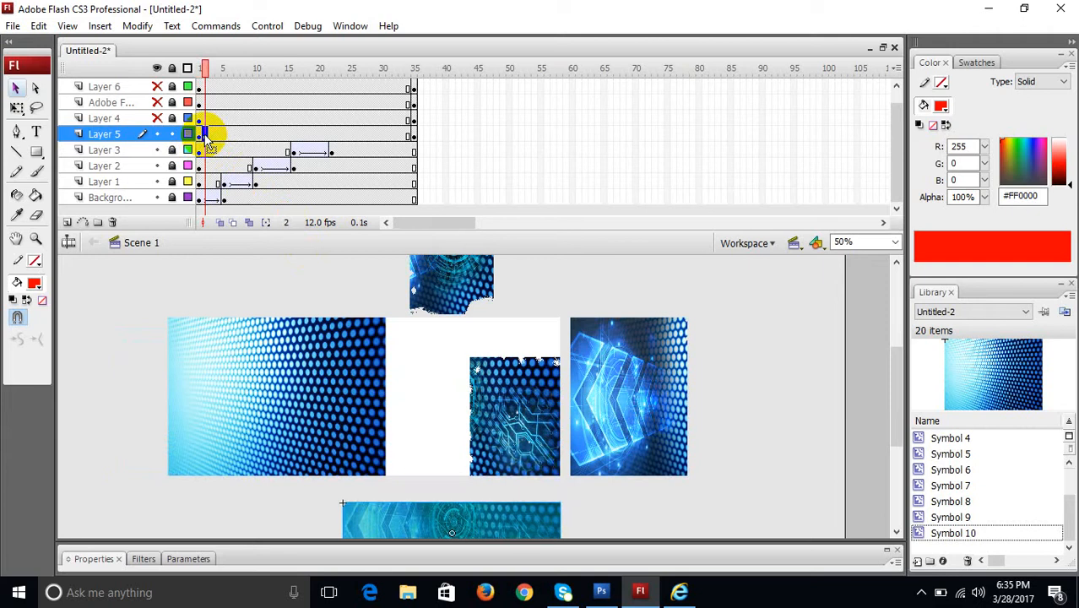
drag(206, 133, 331, 136)
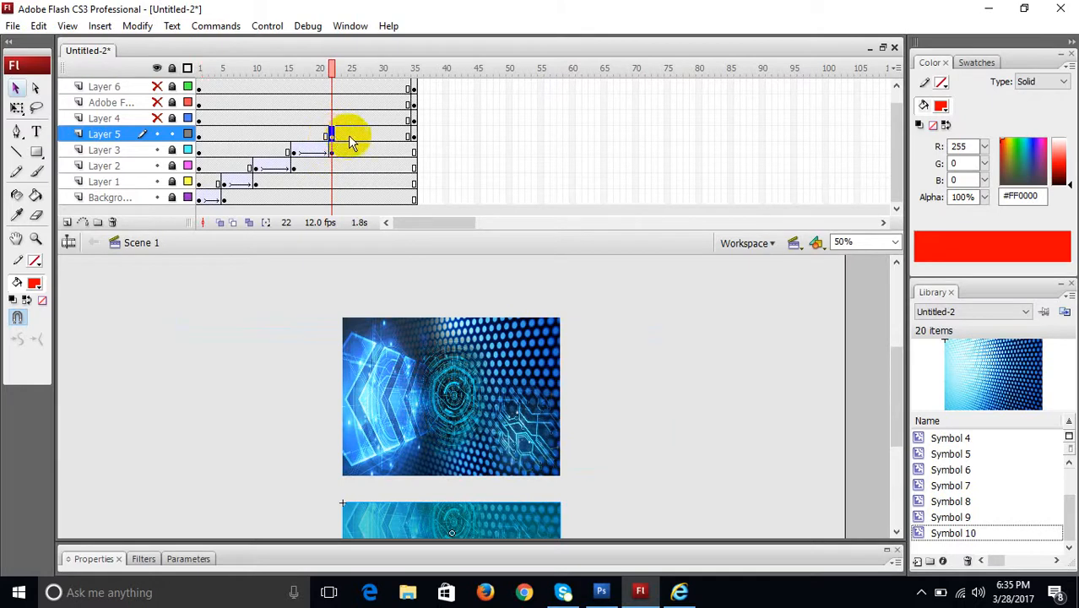
Step: Create a motion tween on Layer 5 starting at frame 22 and move its end keyframe from frame 35 to frame 26
right_click(350, 135)
click(397, 141)
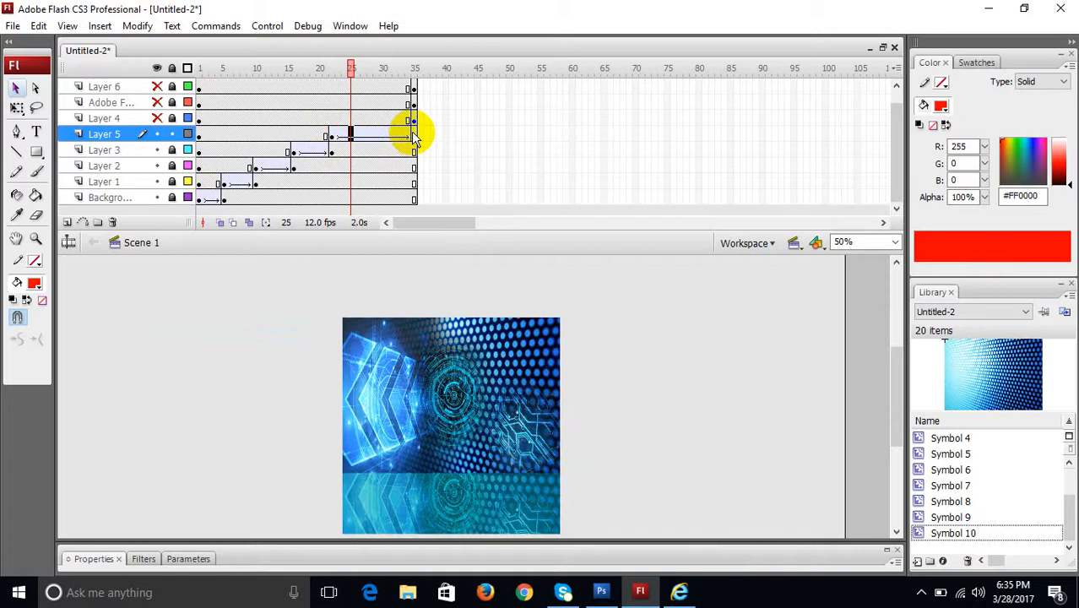
click(412, 136)
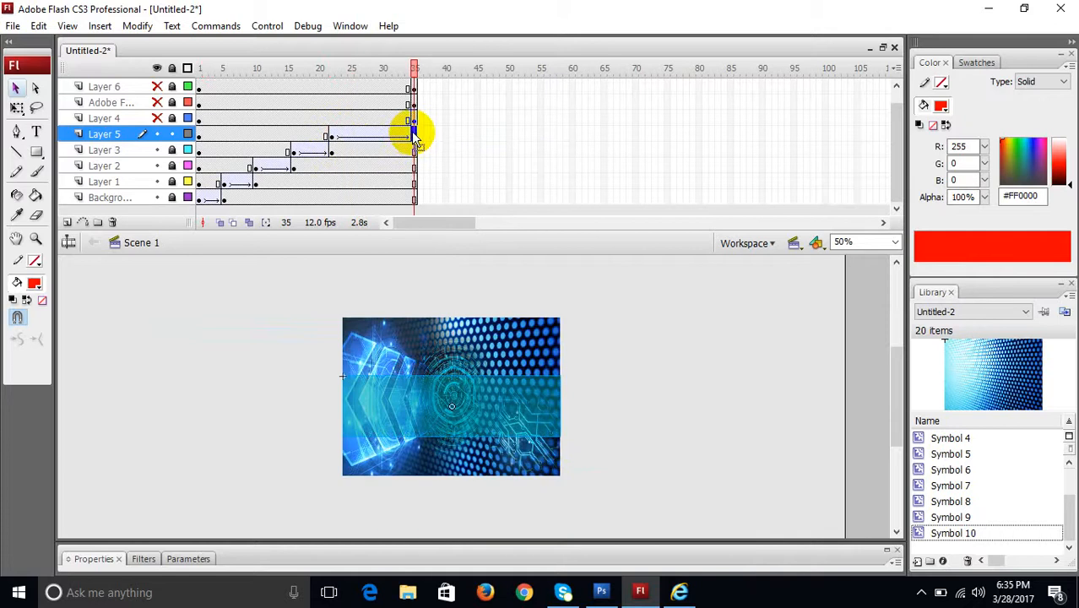
click(358, 132)
drag(356, 67, 334, 76)
click(331, 137)
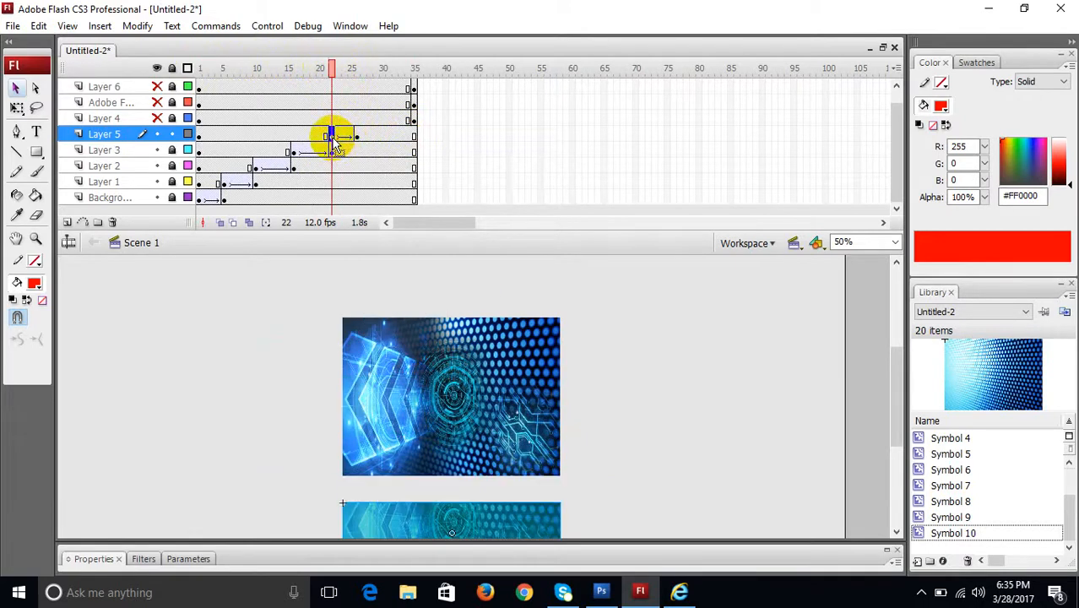
Step: Select the teal band on Layer 5 and scrub through its tween from frame 22, stopping at frame 26
click(452, 400)
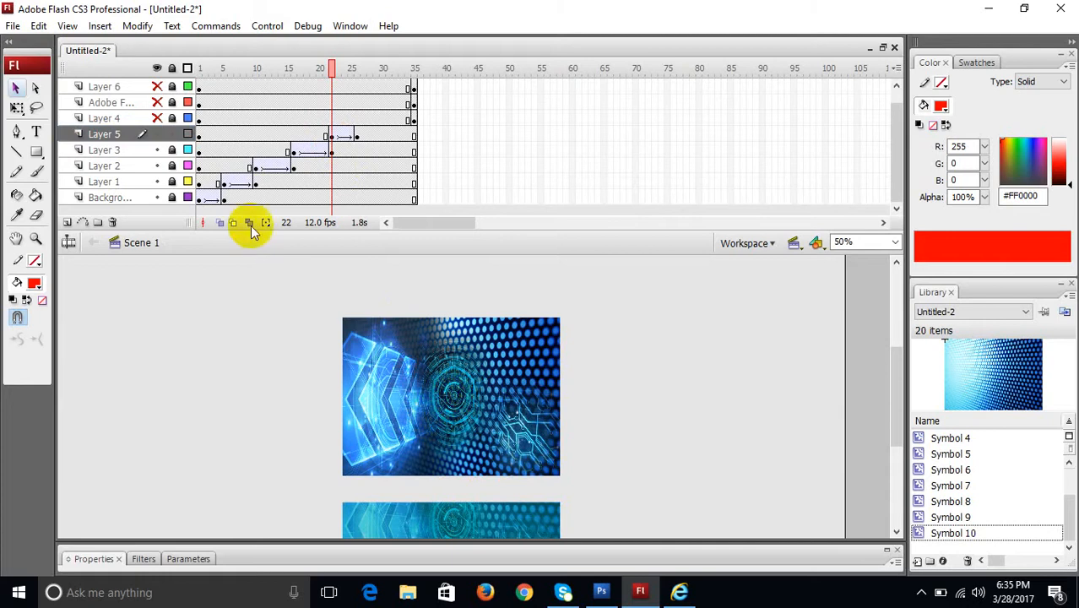
click(158, 118)
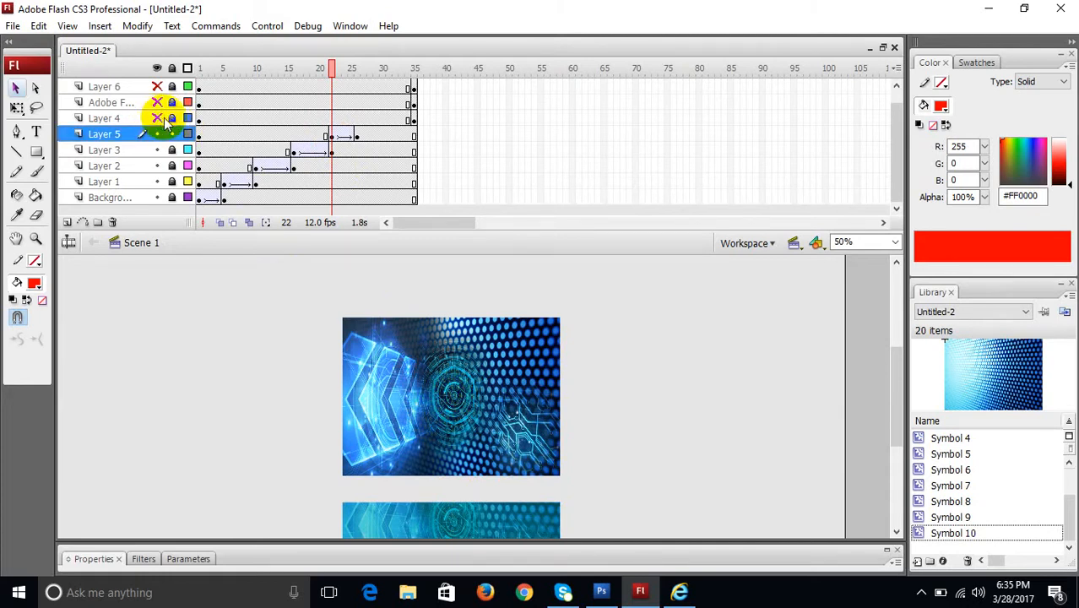
click(160, 119)
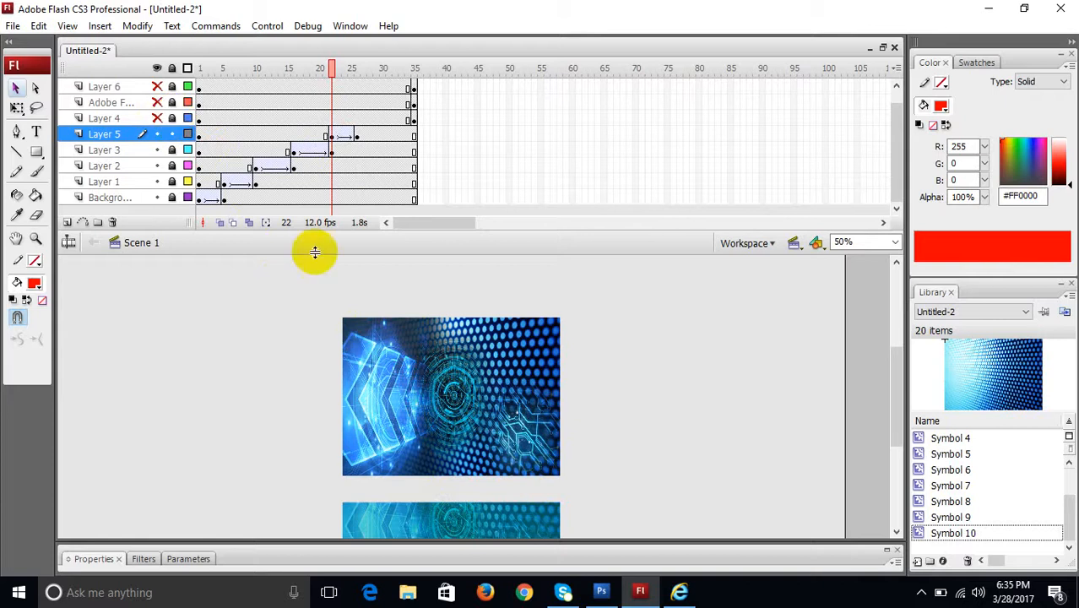
click(496, 523)
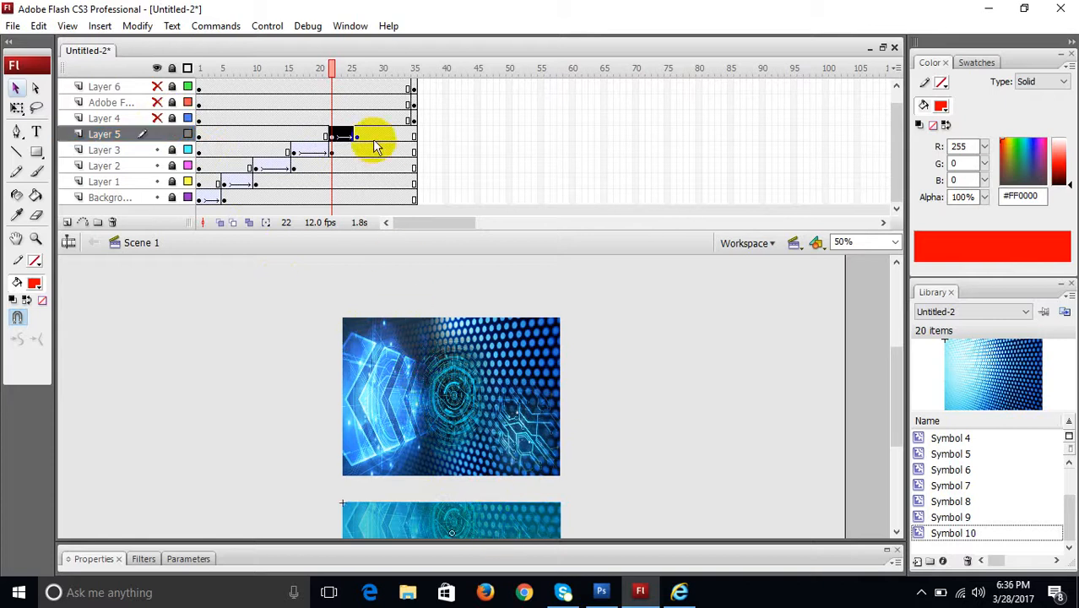
drag(335, 67, 369, 62)
drag(370, 59, 357, 56)
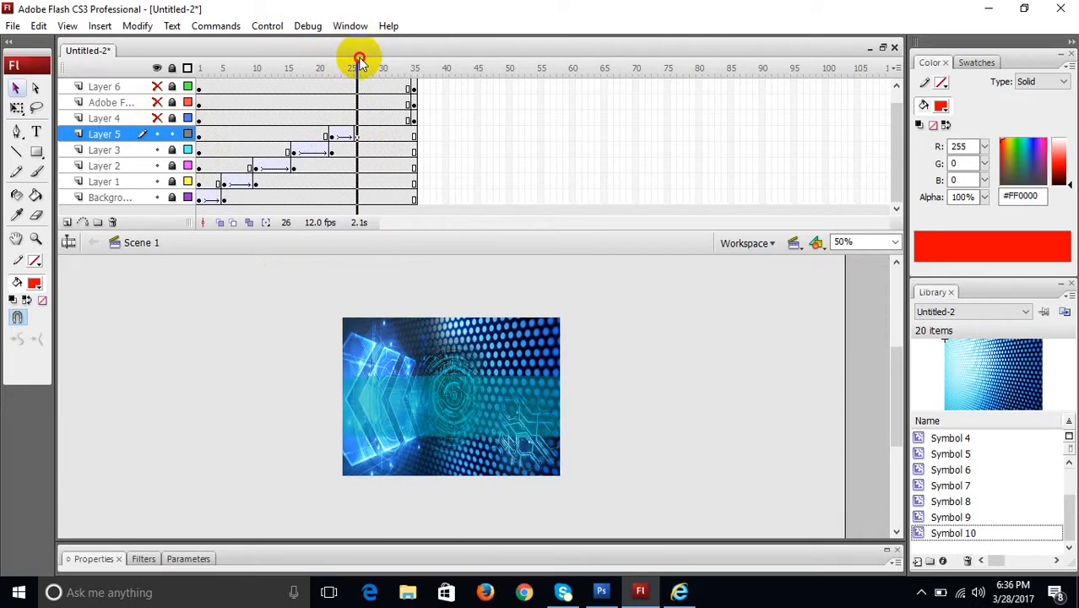
drag(359, 59, 361, 62)
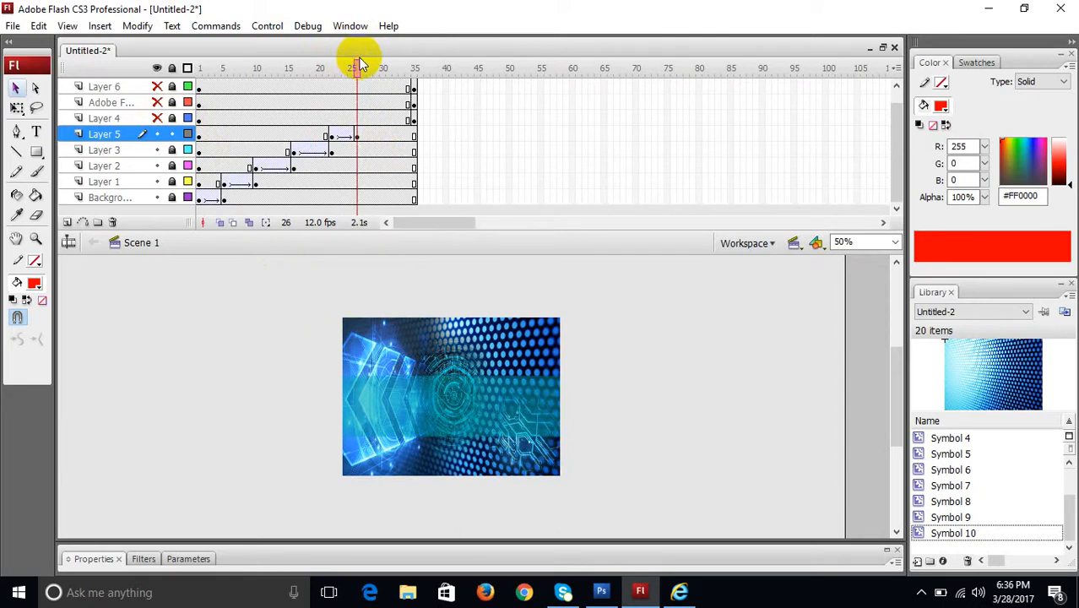
Step: Select frame 1 of Layer 4, and show and unlock that layer
click(200, 116)
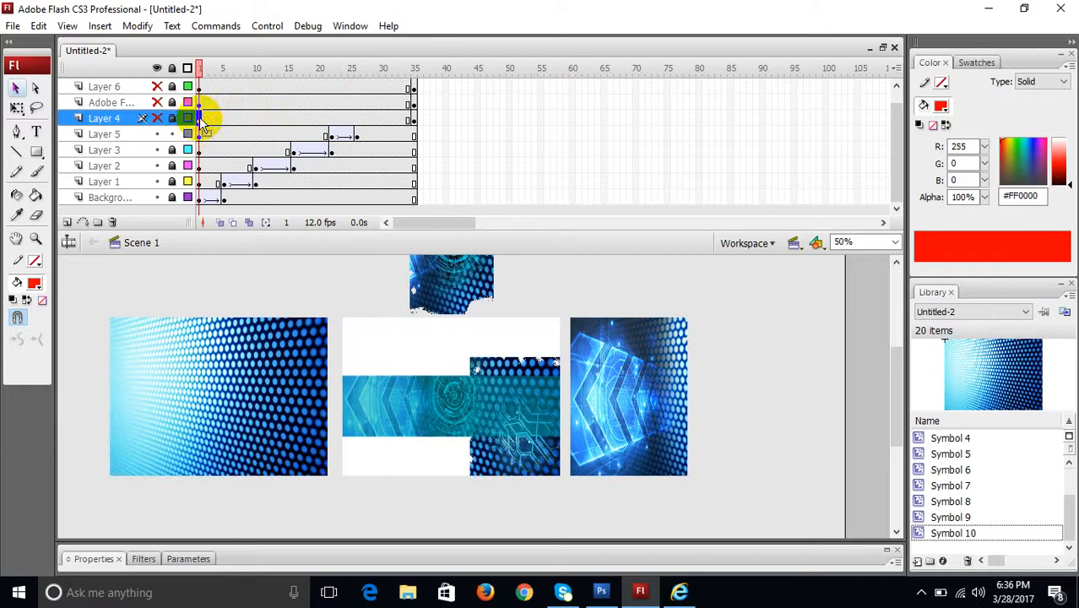
click(157, 118)
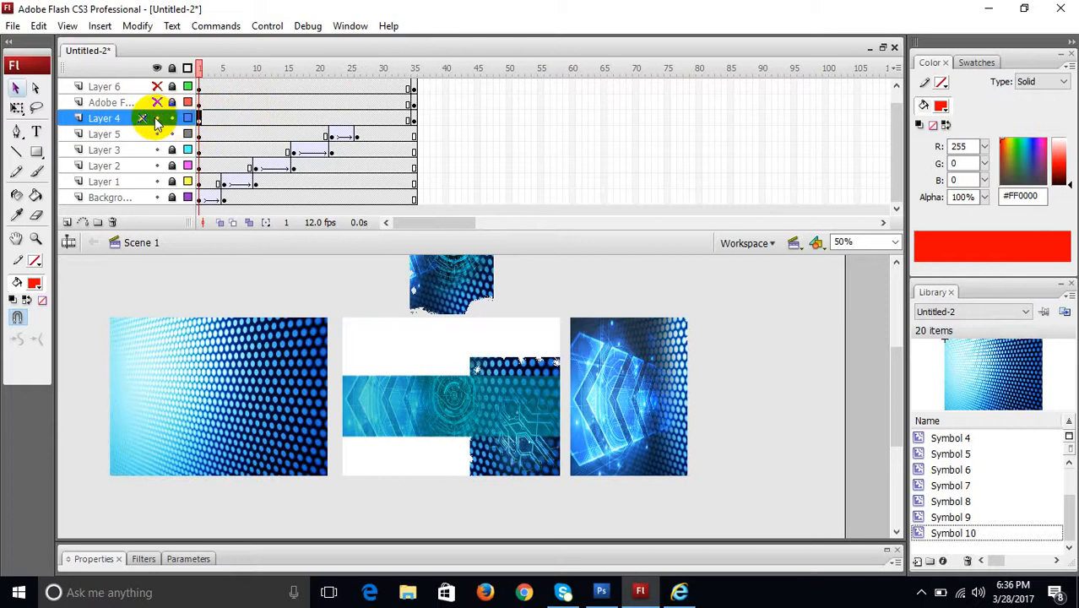
click(157, 118)
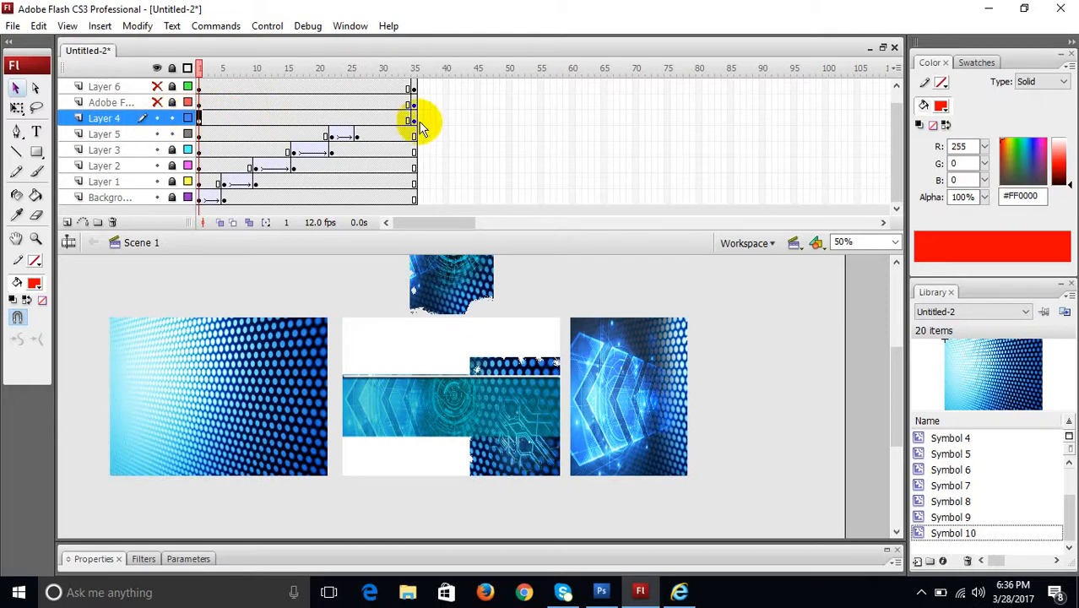
Step: Examine what Layer 6 and the Adobe F... layer contain by toggling their visibility, leaving both hidden, and check the upper layers of the list
click(157, 86)
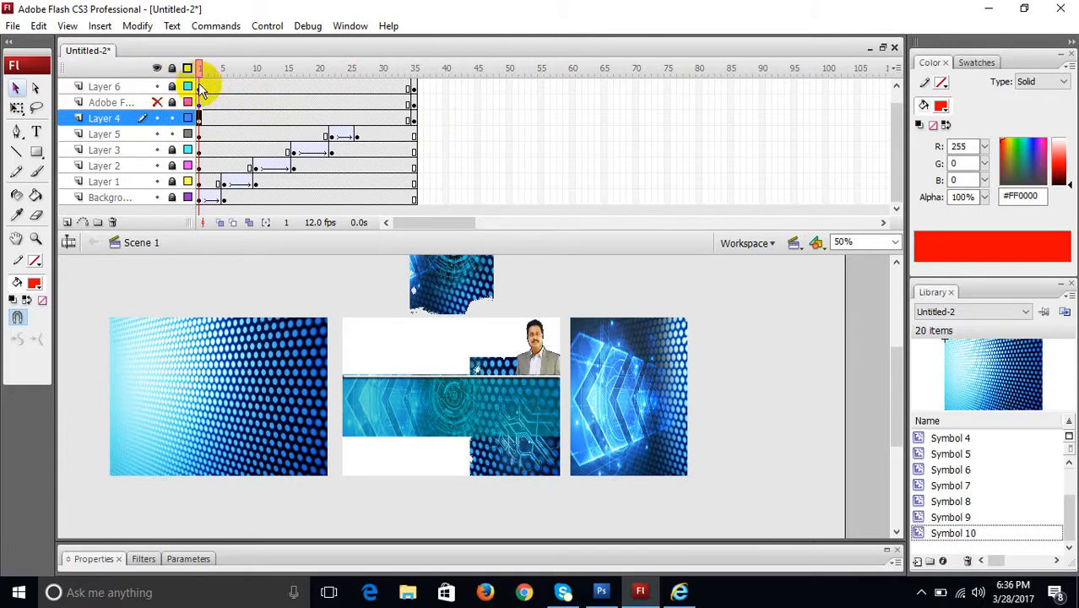
click(200, 85)
click(157, 86)
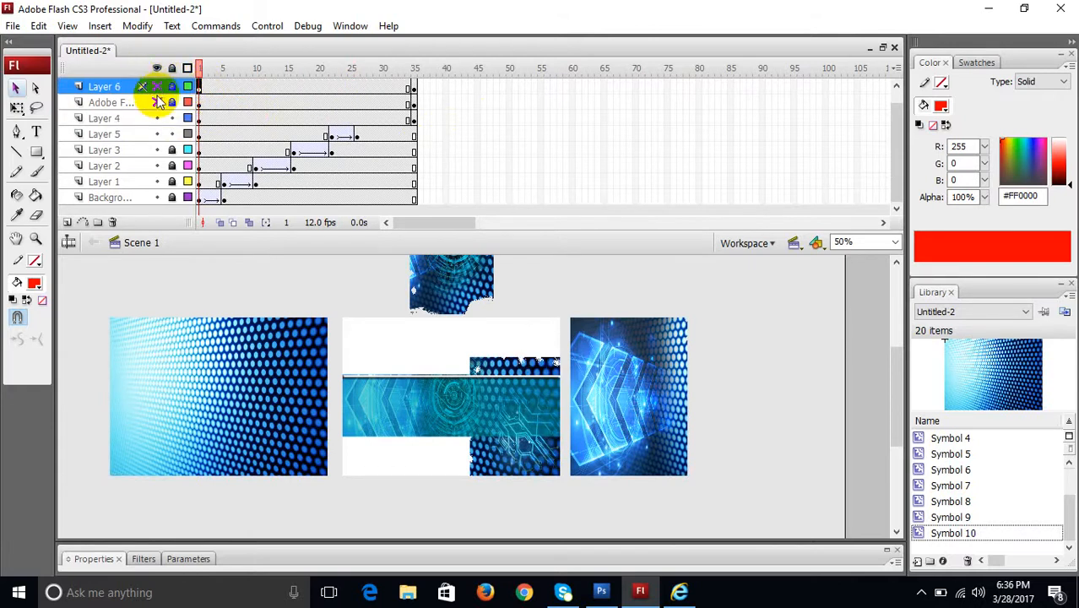
click(157, 103)
click(157, 102)
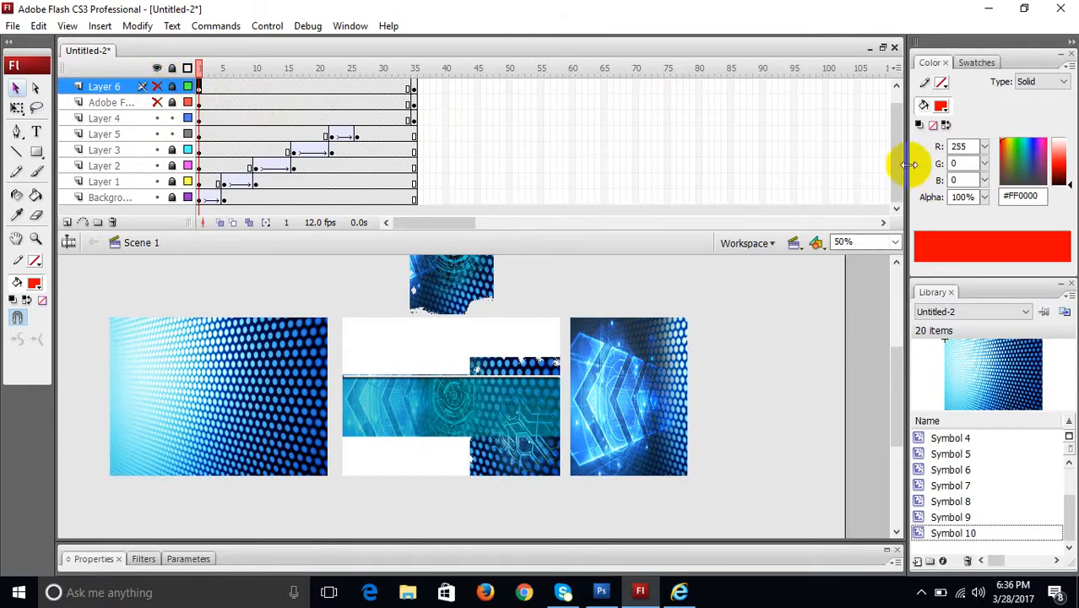
drag(896, 158, 889, 122)
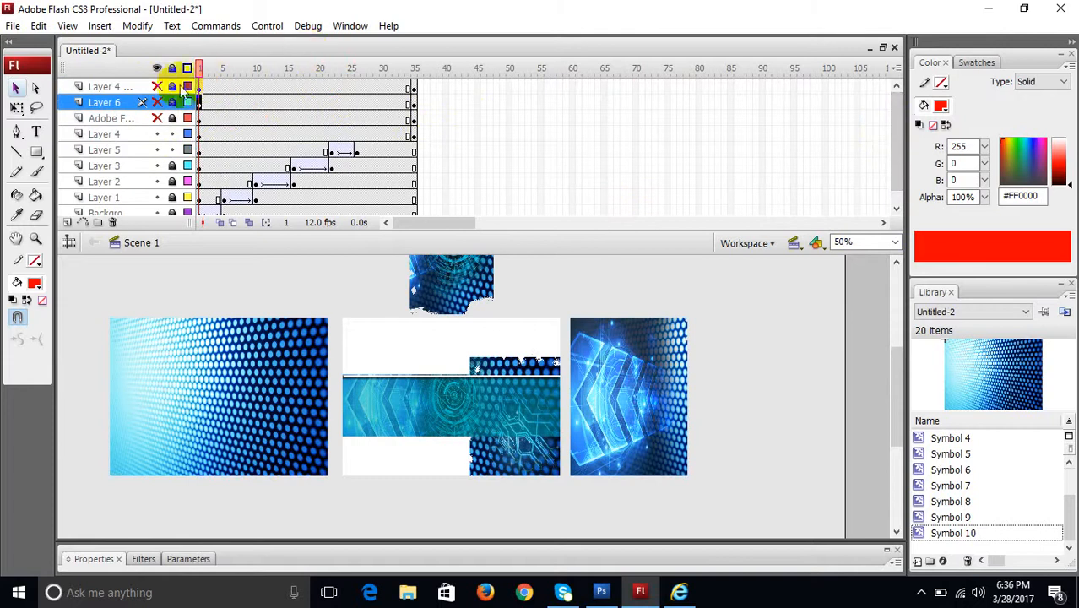
Step: Show the topmost "Layer 4 ..." layer and move it down the stack to sit directly above Layer 4
click(157, 86)
click(198, 87)
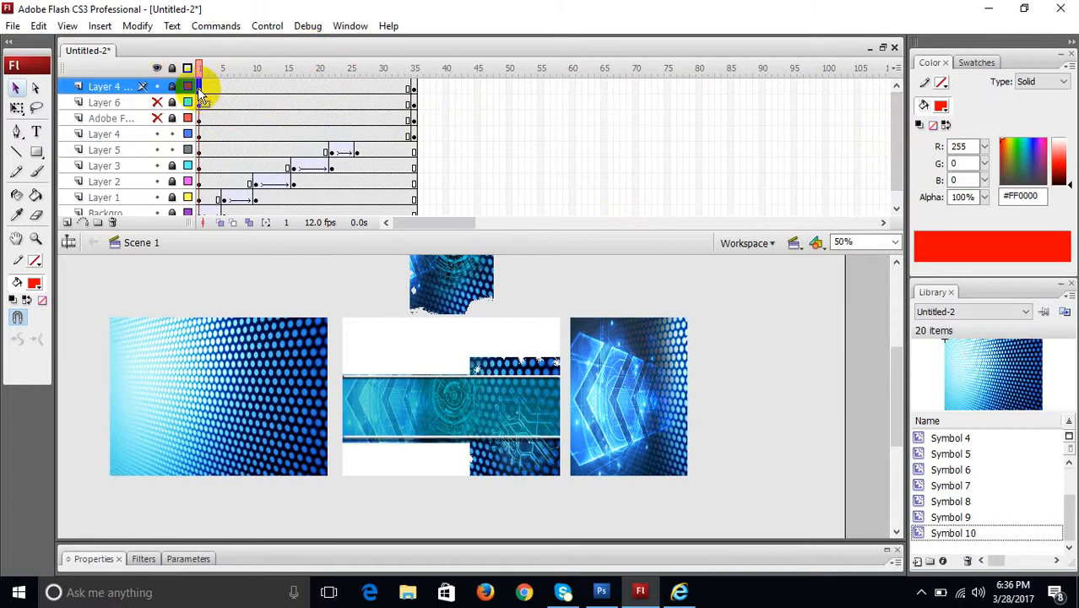
click(118, 88)
drag(119, 93, 123, 129)
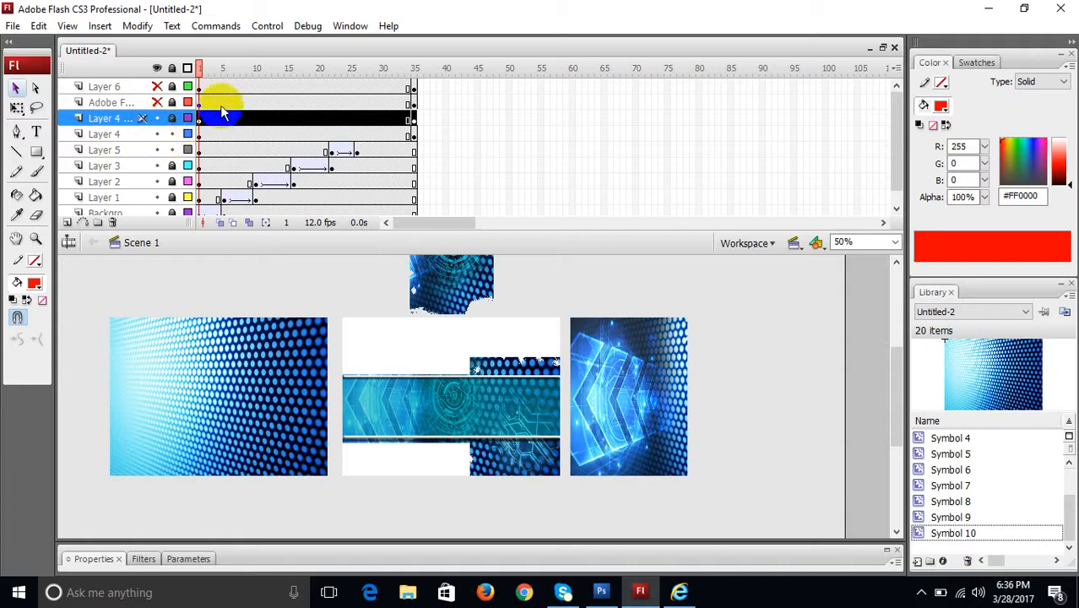
Step: Identify the lines on Layer 4 and "Layer 4 ..." by toggling their visibility, leaving both shown and "Layer 4 ..." unlocked
click(156, 119)
click(156, 135)
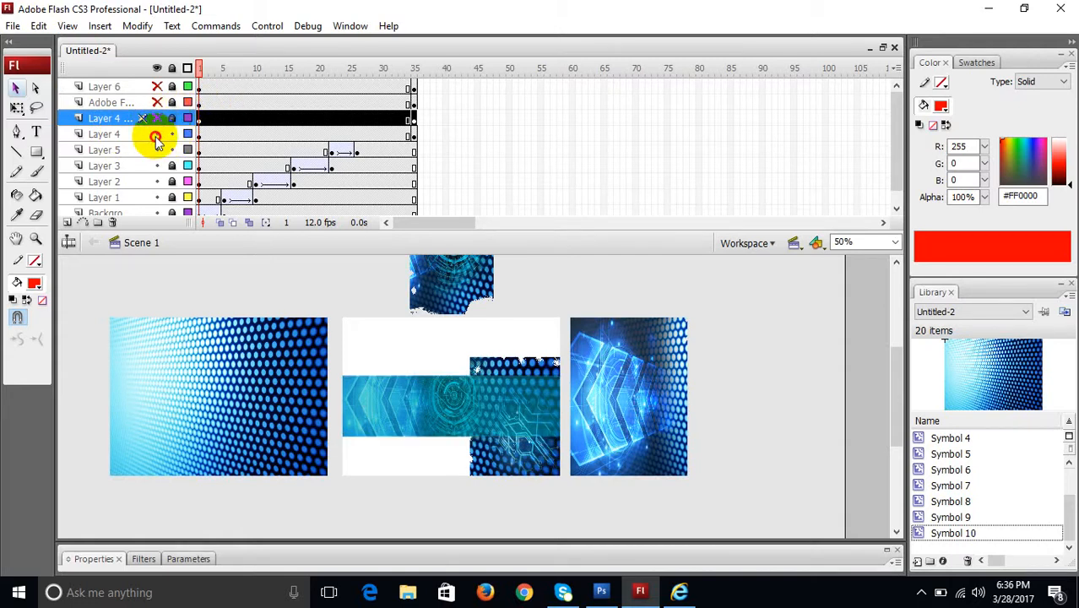
click(156, 135)
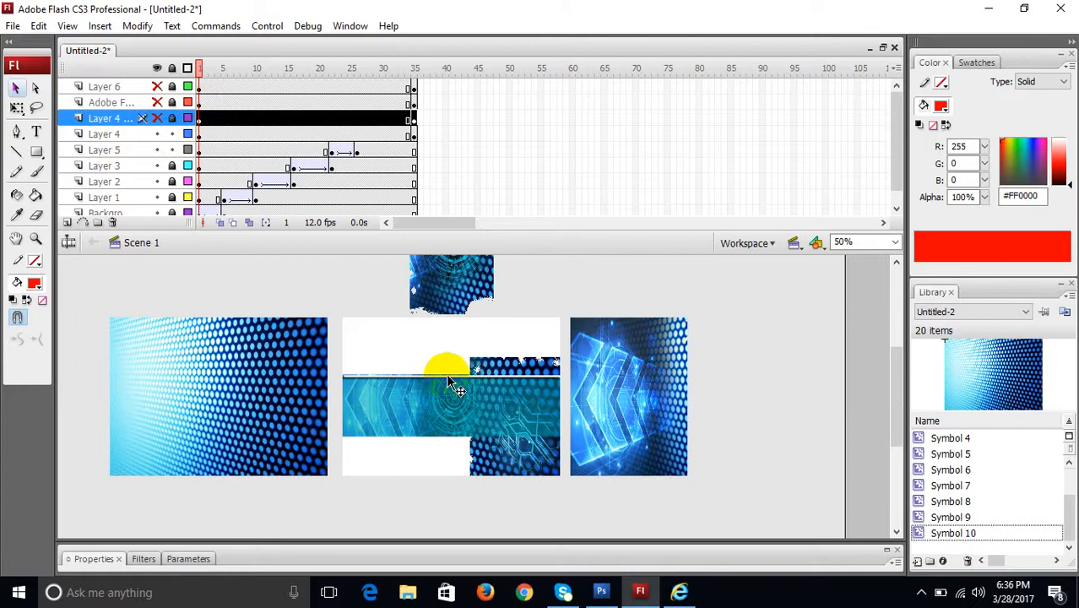
click(157, 119)
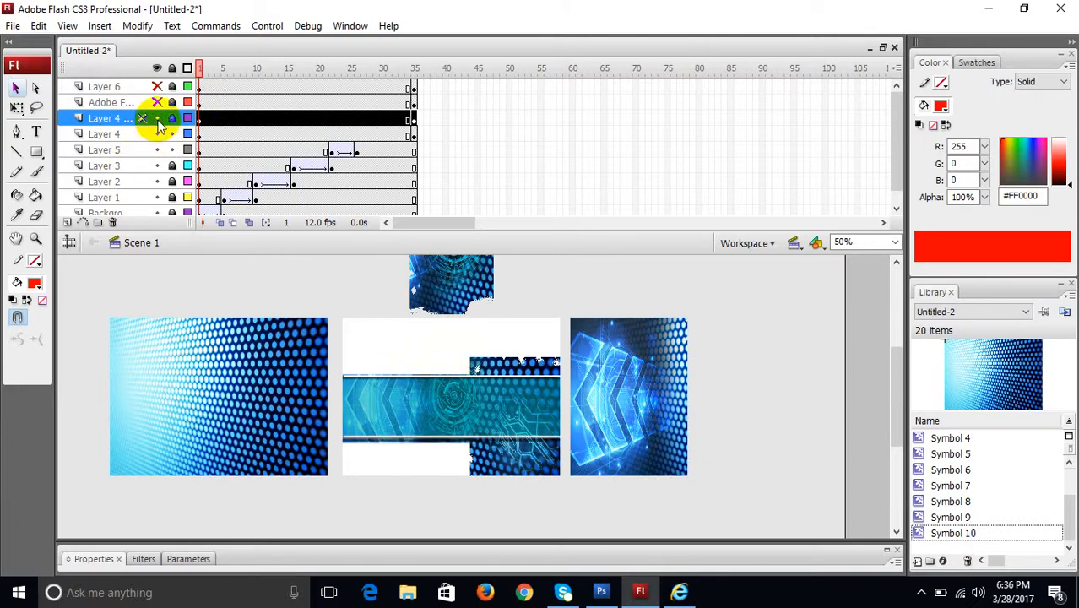
click(157, 119)
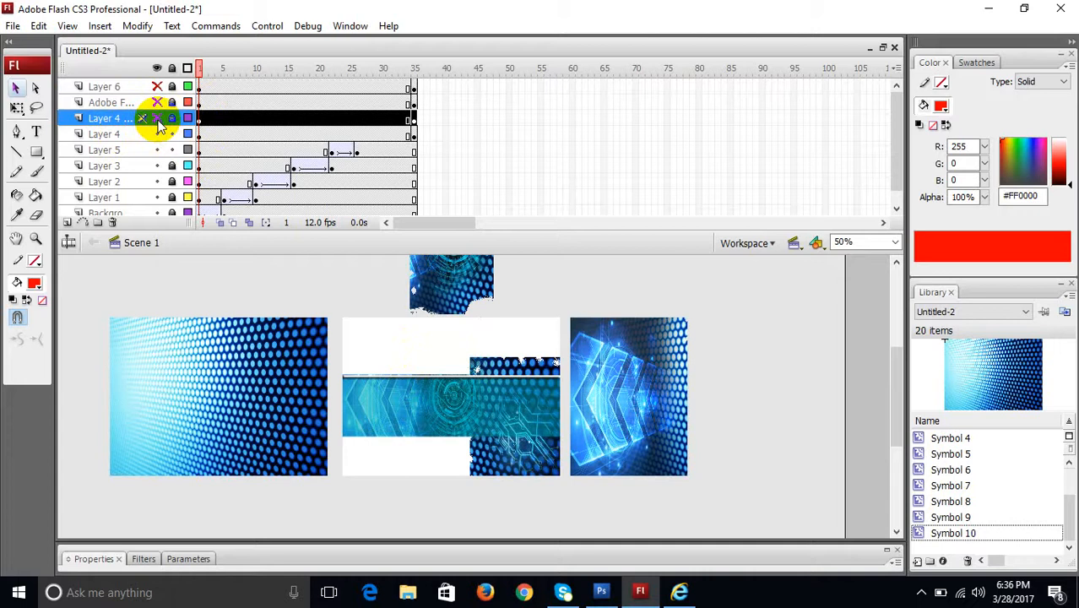
click(157, 134)
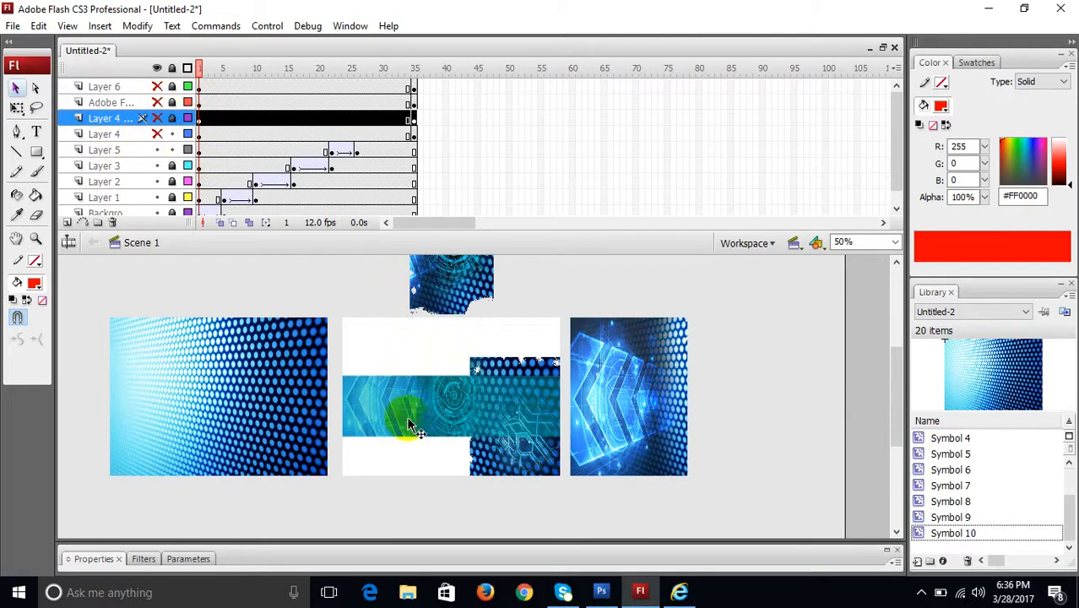
click(157, 119)
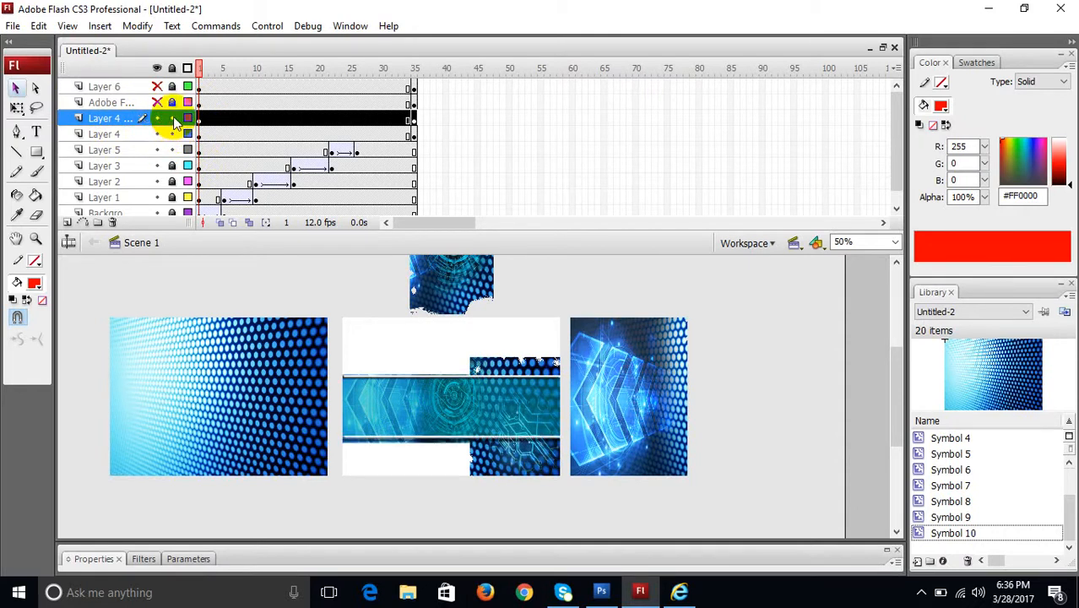
Step: Try adding keyframes at frame 2 on "Layer 4 ..." and Layer 4
click(202, 121)
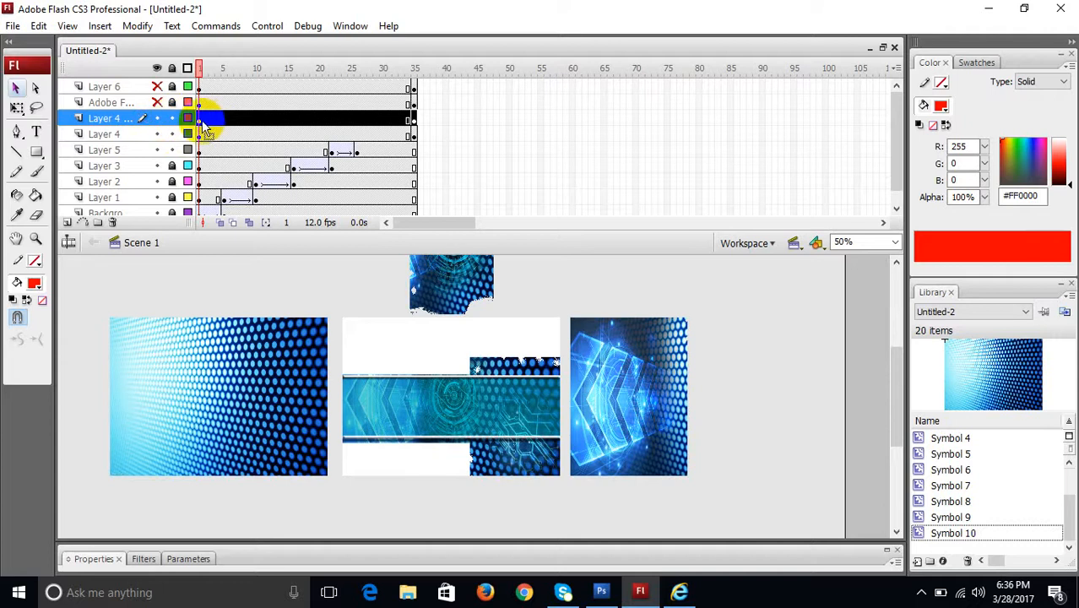
click(203, 124)
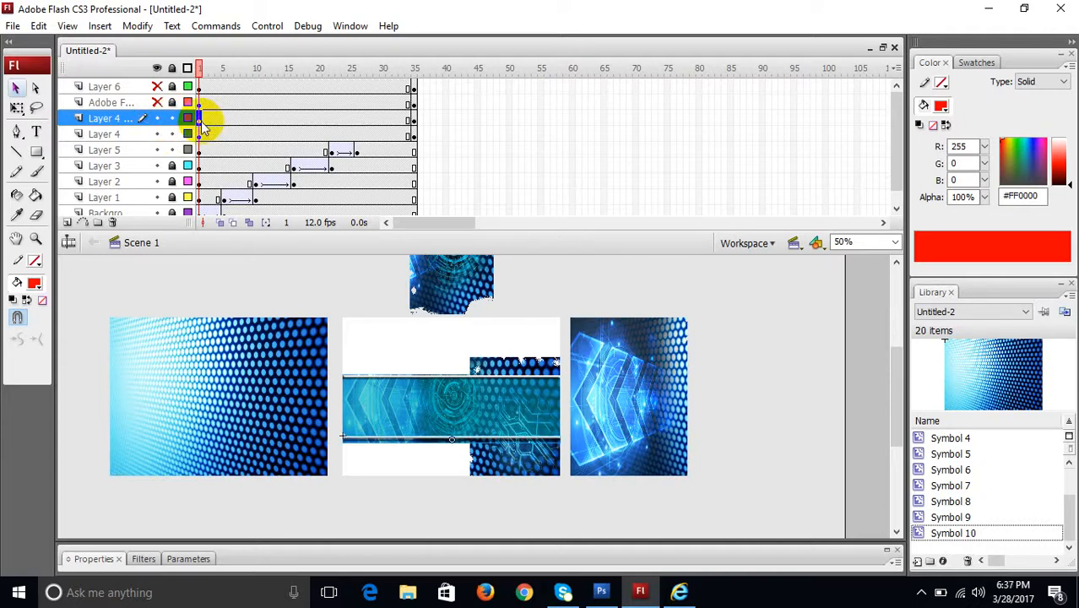
drag(202, 121, 207, 120)
click(197, 137)
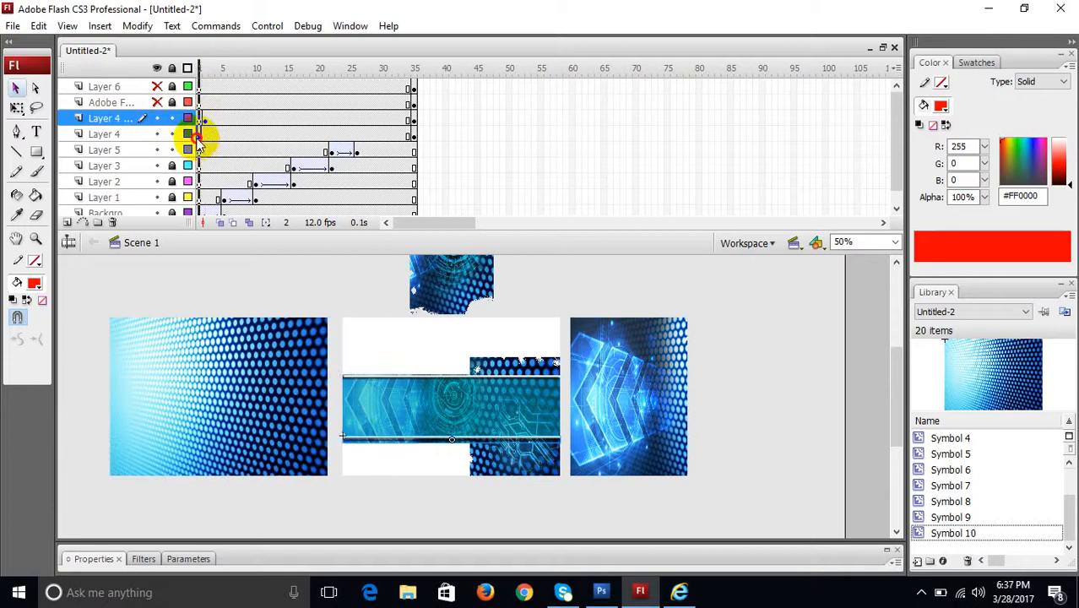
key(F6)
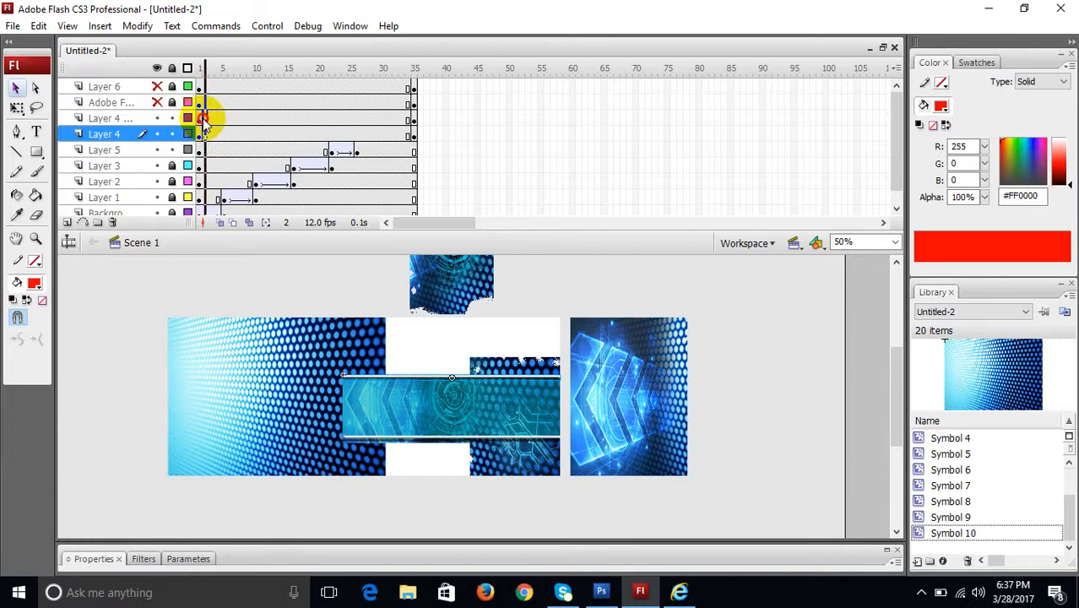
Step: Try to move the lower line on "Layer 4 ..." at frame 2 horizontally off the right side of the stage
click(204, 119)
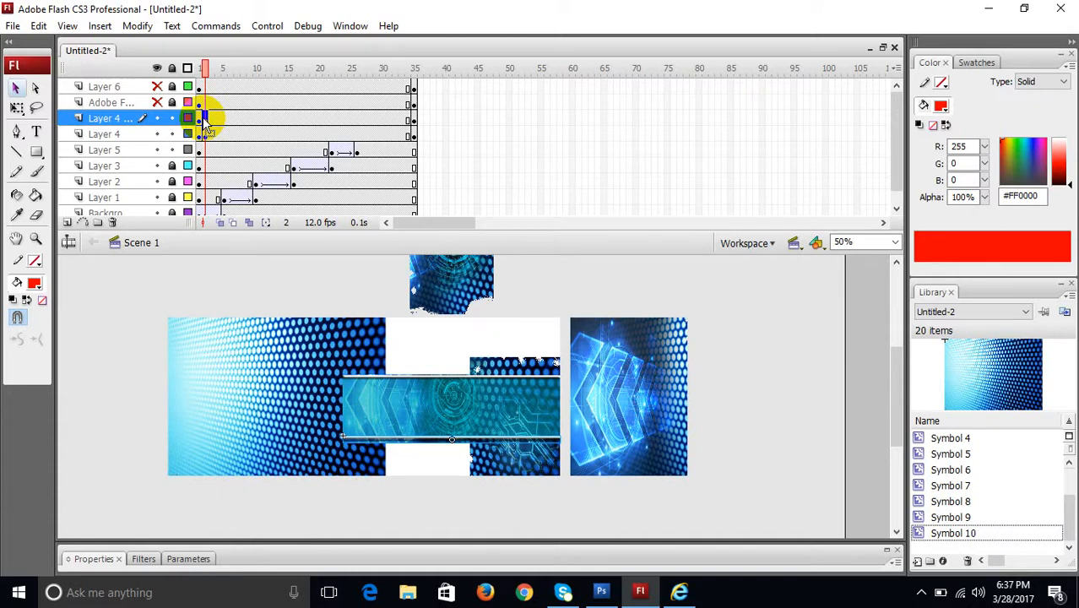
key(shift+Right)
key(shift+Right)
key(shift+Right)
key(shift+Right)
key(shift+Right)
key(shift+Right)
key(shift+Right)
key(shift+Right)
key(shift+Right)
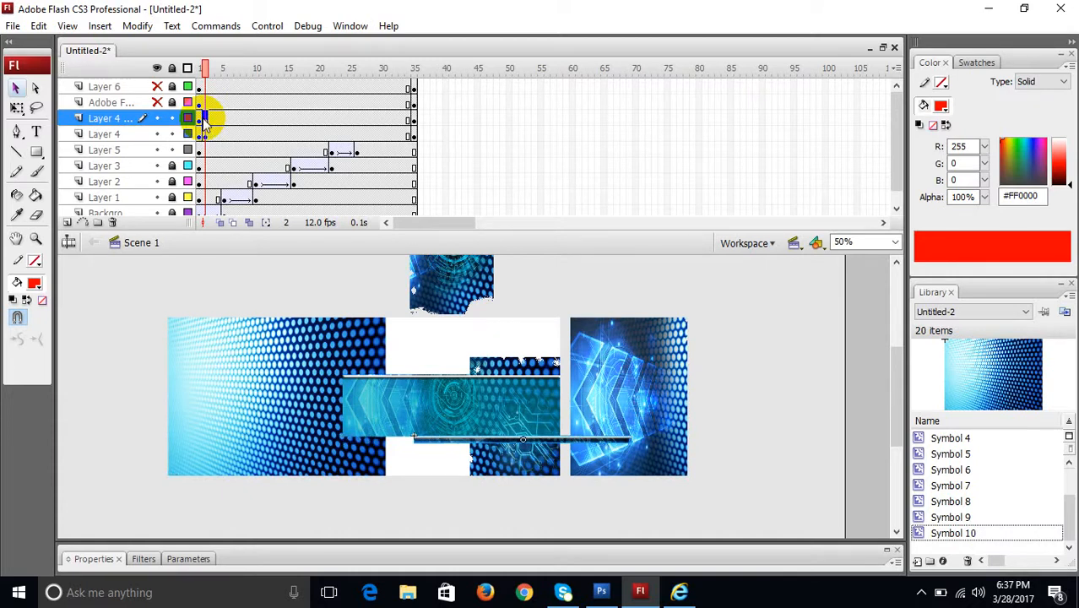
click(498, 445)
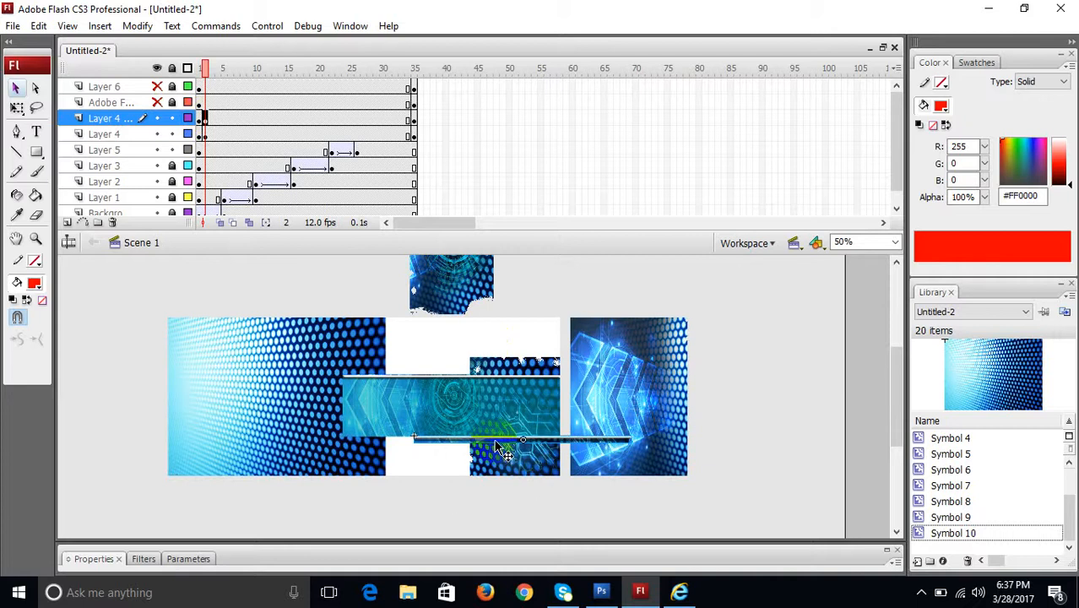
key(shift+Right)
key(shift+Right)
key(shift+Right)
key(shift+Right)
key(shift+Right)
key(shift+Right)
key(shift+Right)
key(shift+Right)
key(shift+Right)
key(shift+Right)
key(shift+Right)
key(shift+Right)
key(shift+Right)
key(shift+Right)
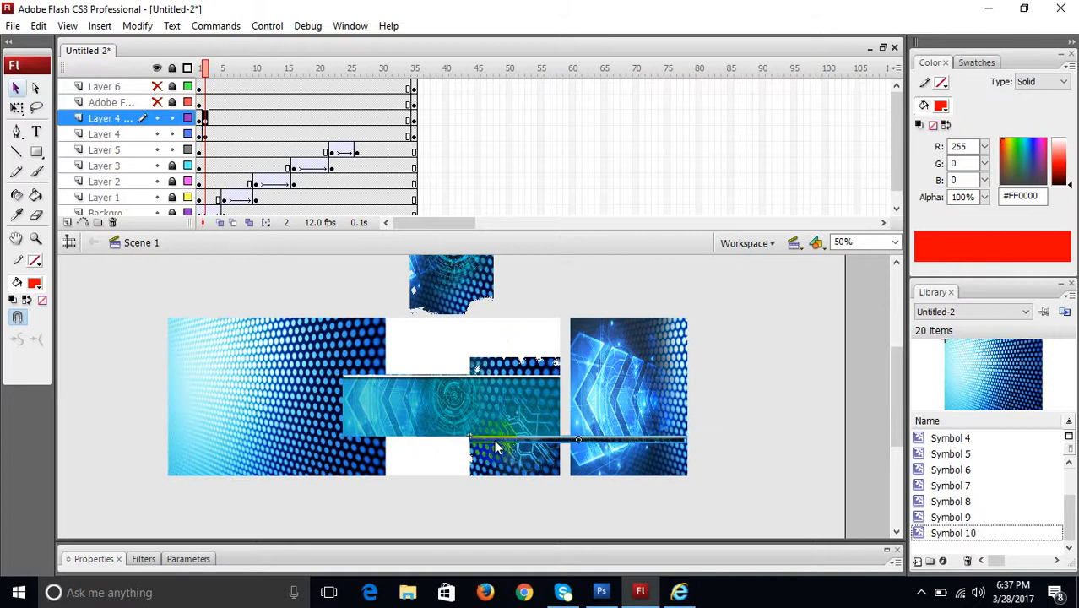
key(shift+Right)
key(shift+Right)
key(shift+Right)
key(shift+Right)
key(shift+Right)
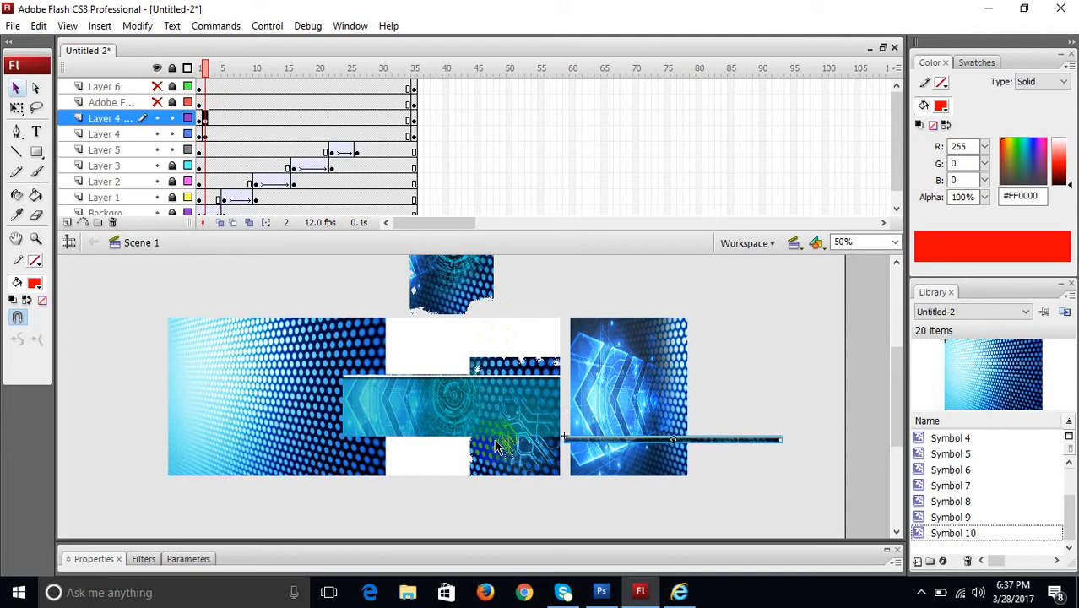
Step: Undo the lower line's move and the keyframes added at frame 2 on Layer 4 and "Layer 4 ..."
key(ctrl+z)
key(ctrl+z)
key(ctrl+z)
key(ctrl+z)
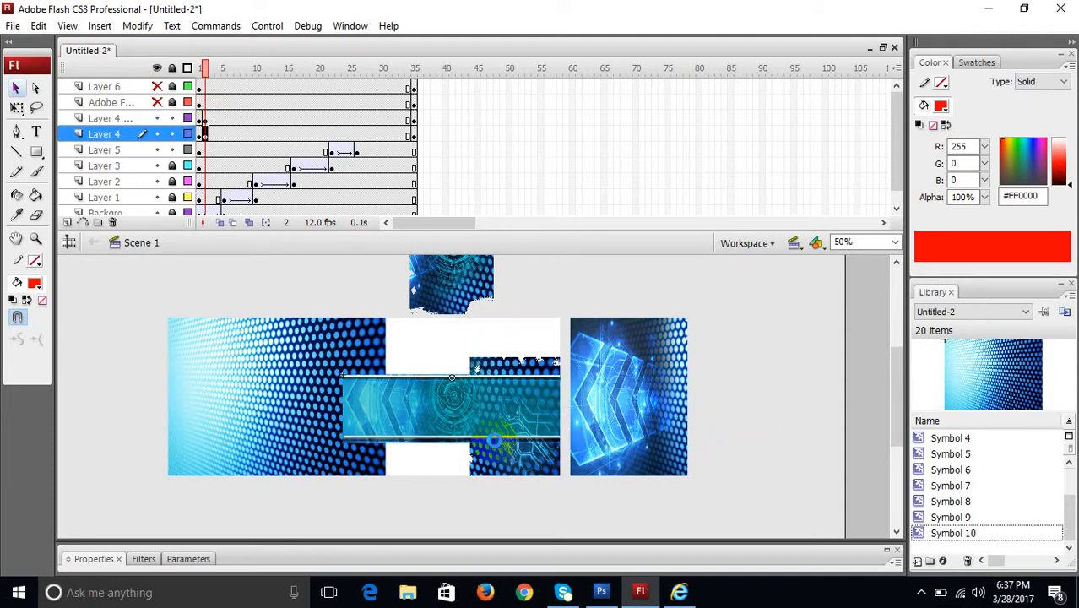
key(ctrl+z)
key(ctrl+z)
Step: Move the lower line on "Layer 4 ..." at frame 1 horizontally until it sits just off the stage's right edge
click(207, 120)
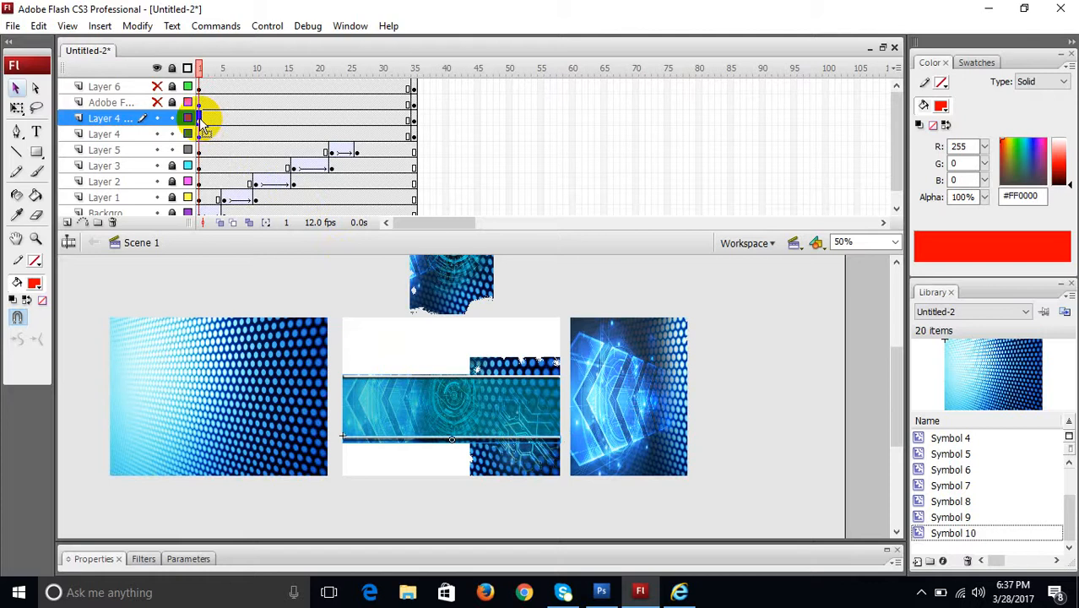
key(shift+Right)
key(shift+Right)
key(shift+Right)
key(shift+Right)
key(shift+Right)
key(shift+Right)
key(shift+Right)
key(shift+Right)
key(shift+Right)
key(shift+Right)
key(shift+Right)
key(shift+Right)
key(shift+Right)
key(shift+Right)
key(shift+Right)
key(shift+Right)
key(shift+Right)
key(shift+Right)
key(shift+Right)
key(shift+Right)
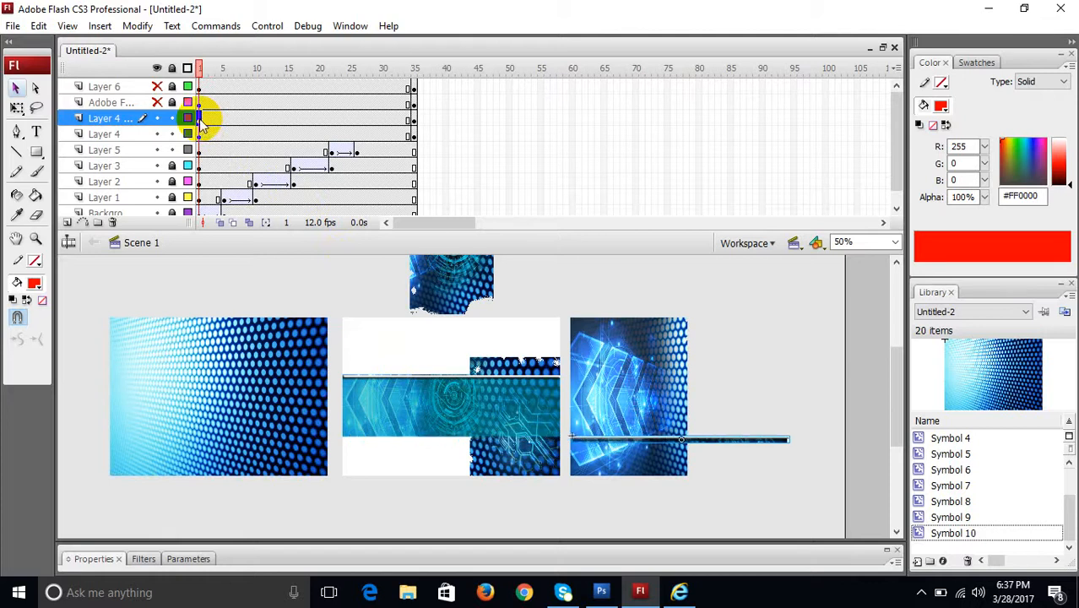
Step: Move the upper line on Layer 4 at frame 1 horizontally until it sits just off the stage's left edge
click(203, 137)
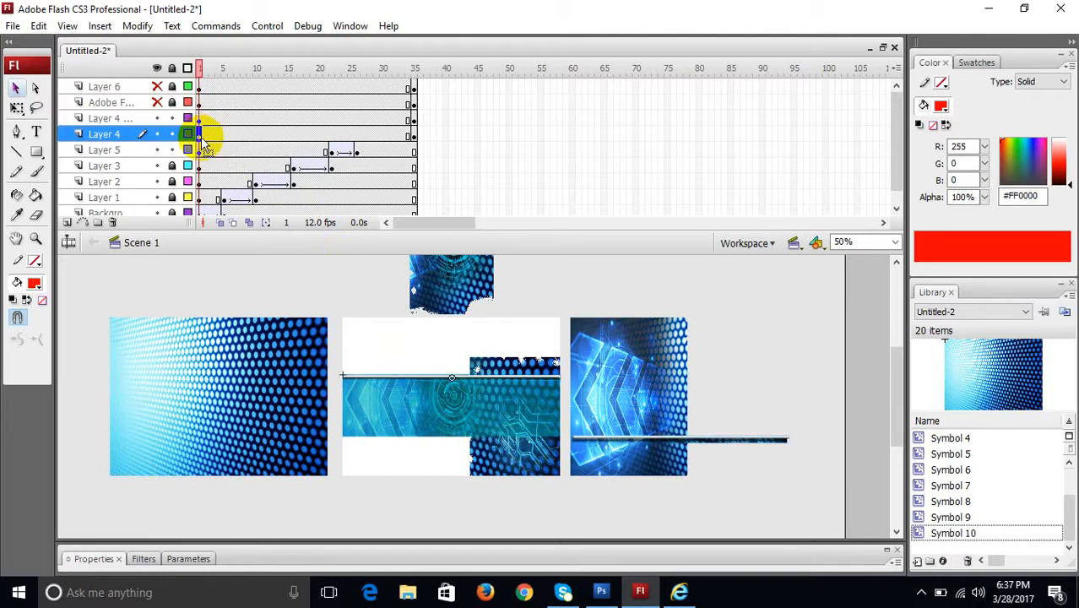
key(shift+Left)
key(shift+Left)
key(shift+Left)
key(shift+Left)
key(shift+Left)
key(shift+Left)
key(shift+Left)
key(shift+Left)
key(shift+Left)
key(shift+Left)
key(shift+Left)
key(shift+Left)
key(shift+Left)
key(shift+Left)
key(shift+Left)
key(shift+Left)
key(shift+Left)
key(shift+Left)
key(shift+Left)
key(shift+Left)
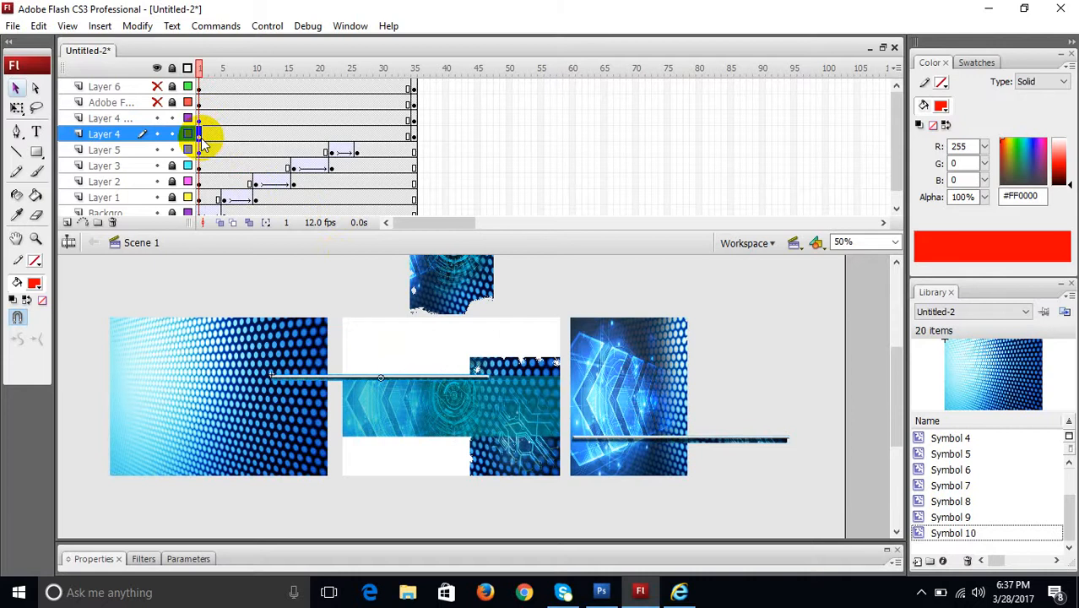
key(shift+Left)
key(shift+Left)
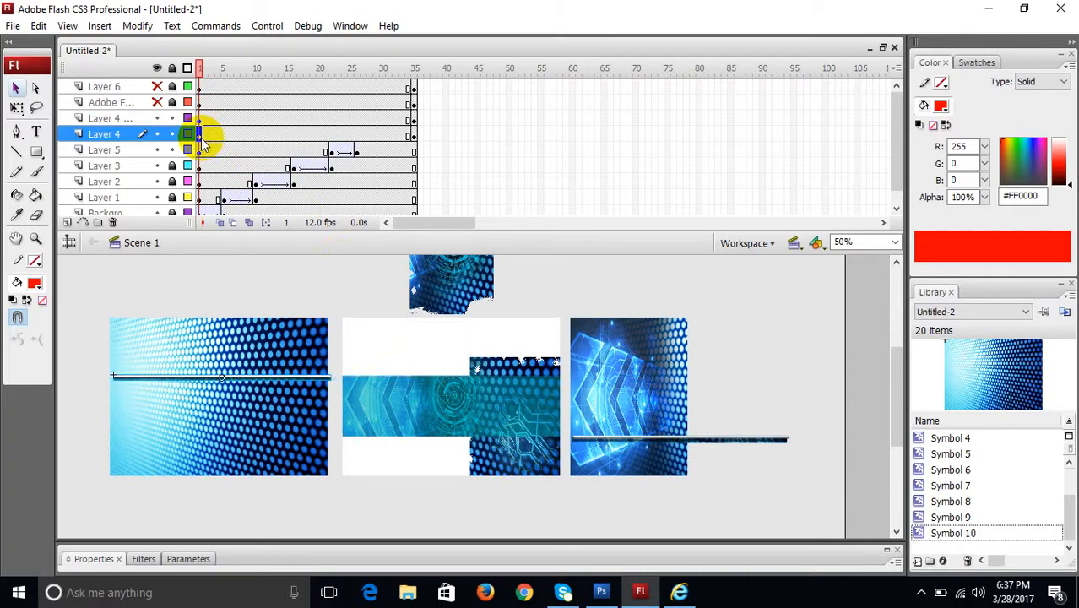
Step: Insert keyframes at frame 2 on Layer 4 and Layer 5, and move Layer 4's new keyframe to frame 26
click(205, 137)
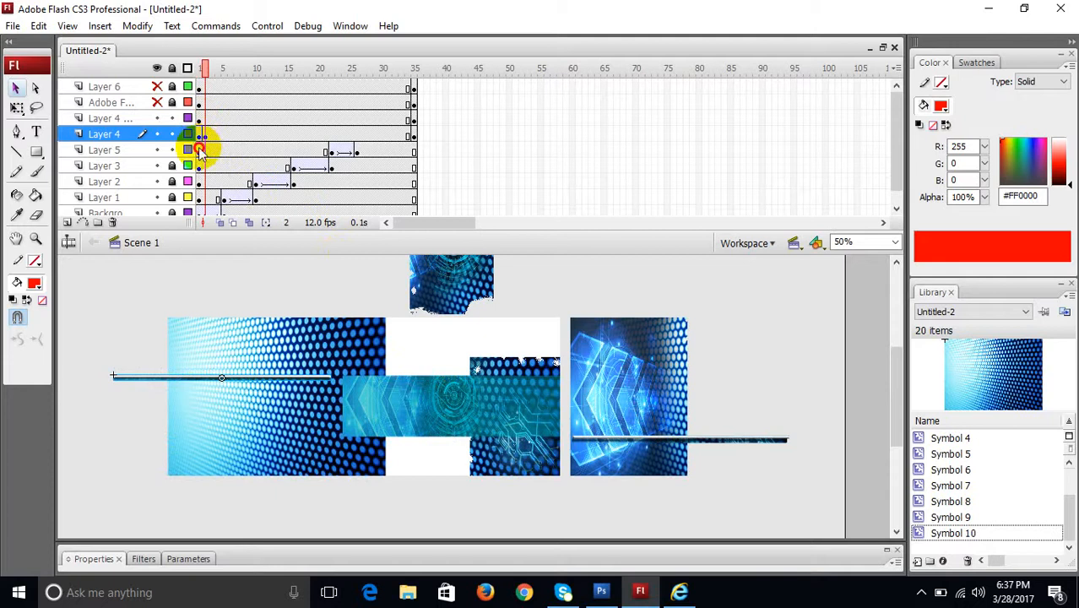
click(200, 151)
click(205, 149)
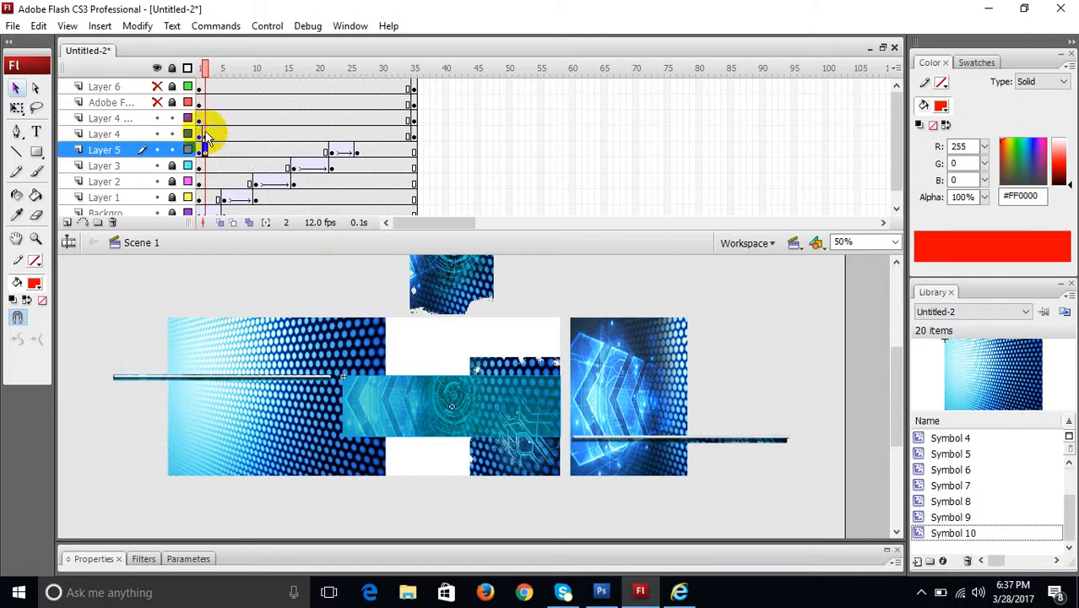
drag(202, 133, 352, 134)
Step: Insert a keyframe at frame 2 on "Layer 4 ..." and move it to frame 26
click(205, 134)
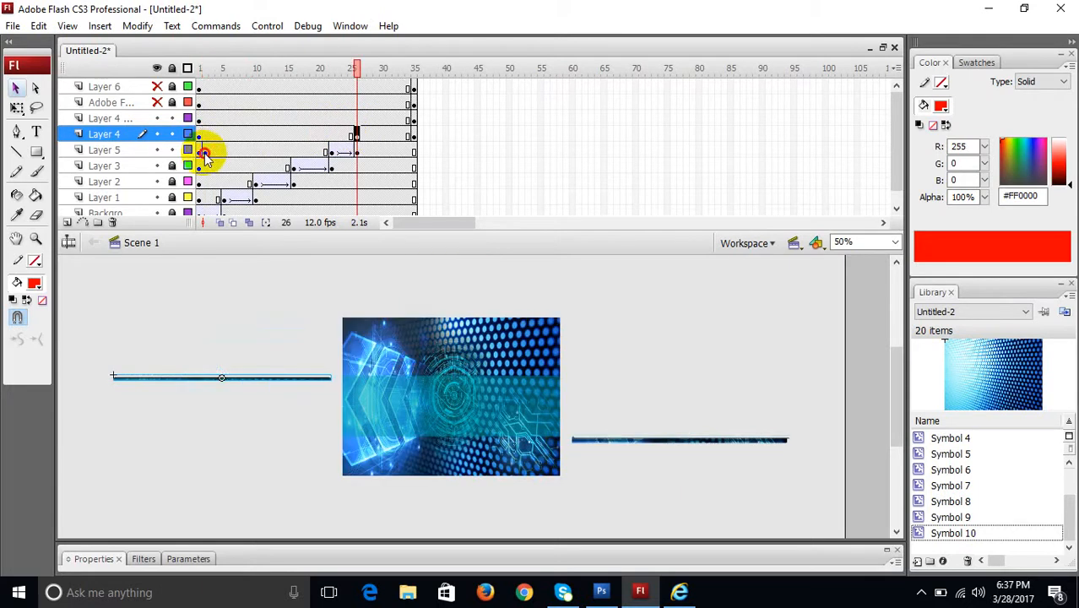
click(205, 151)
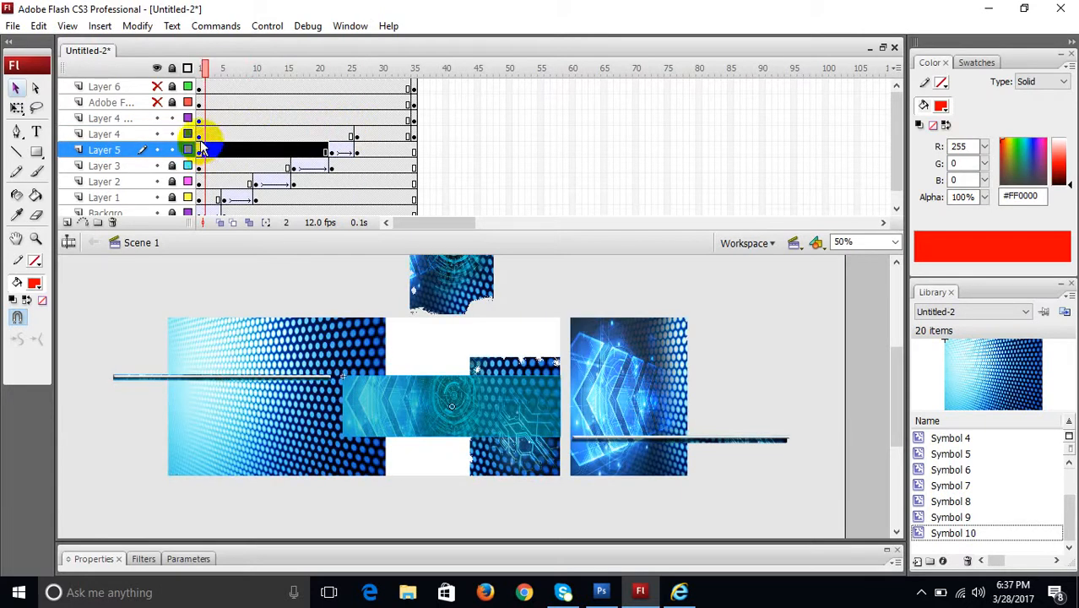
click(201, 145)
click(198, 135)
click(201, 120)
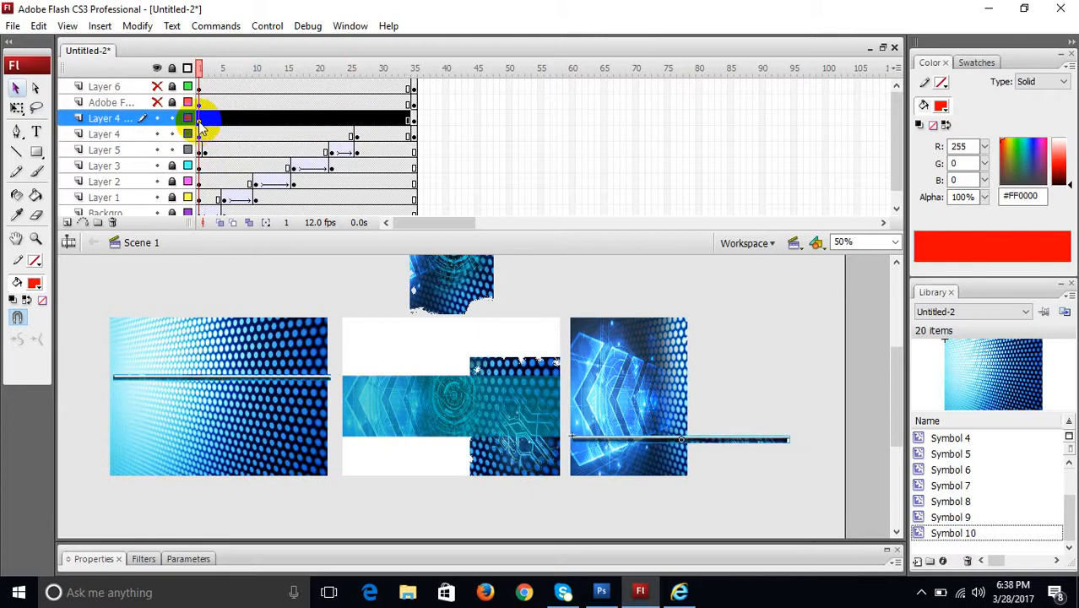
click(201, 121)
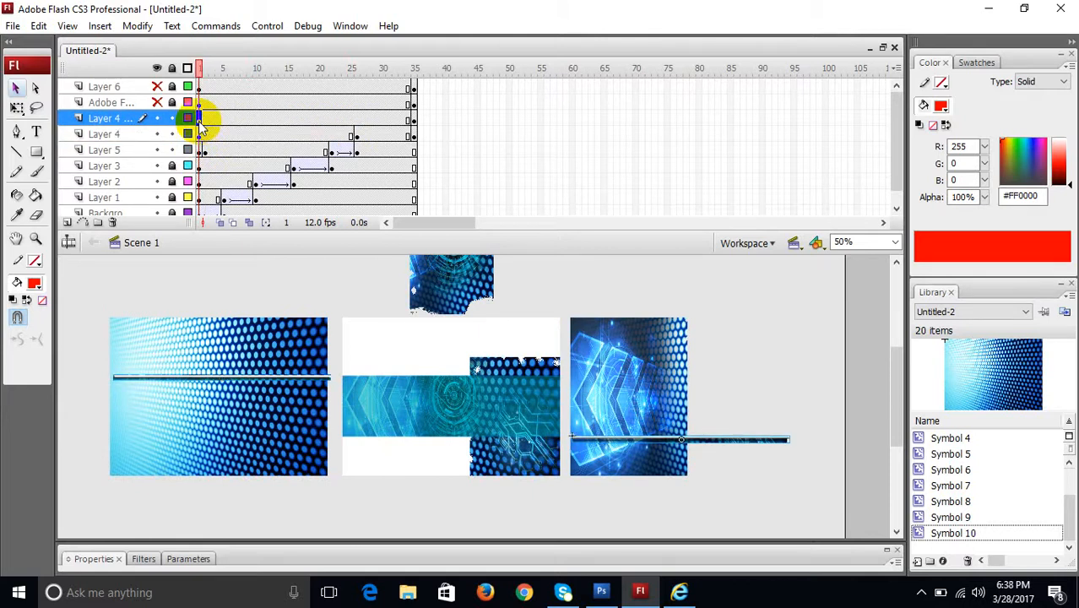
click(204, 119)
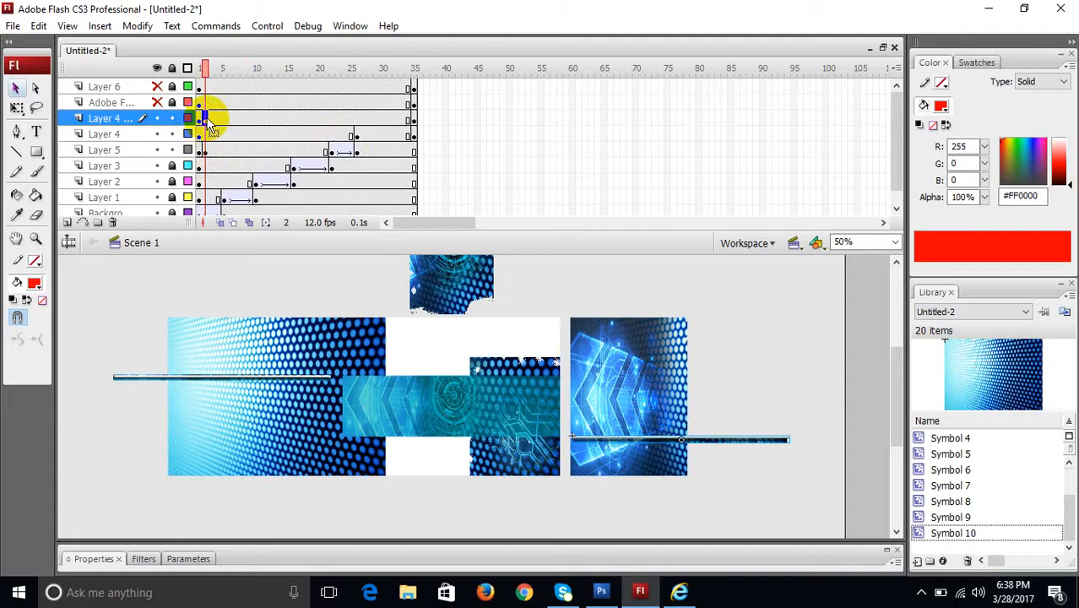
drag(211, 123, 355, 119)
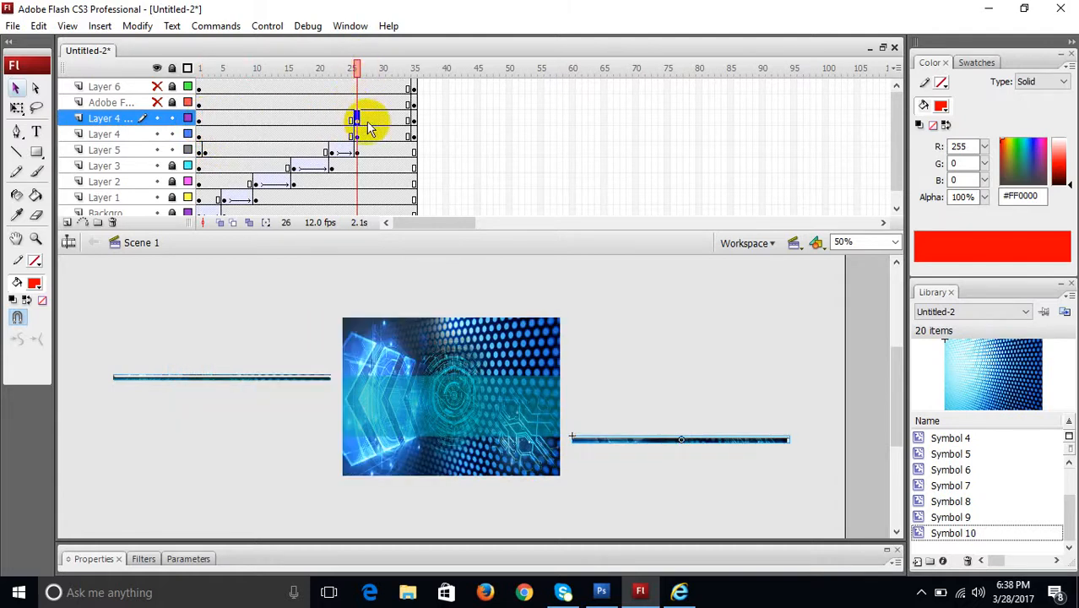
Step: Create motion tweens on "Layer 4 ..." and Layer 4 between frames 26 and 35
right_click(372, 122)
click(402, 131)
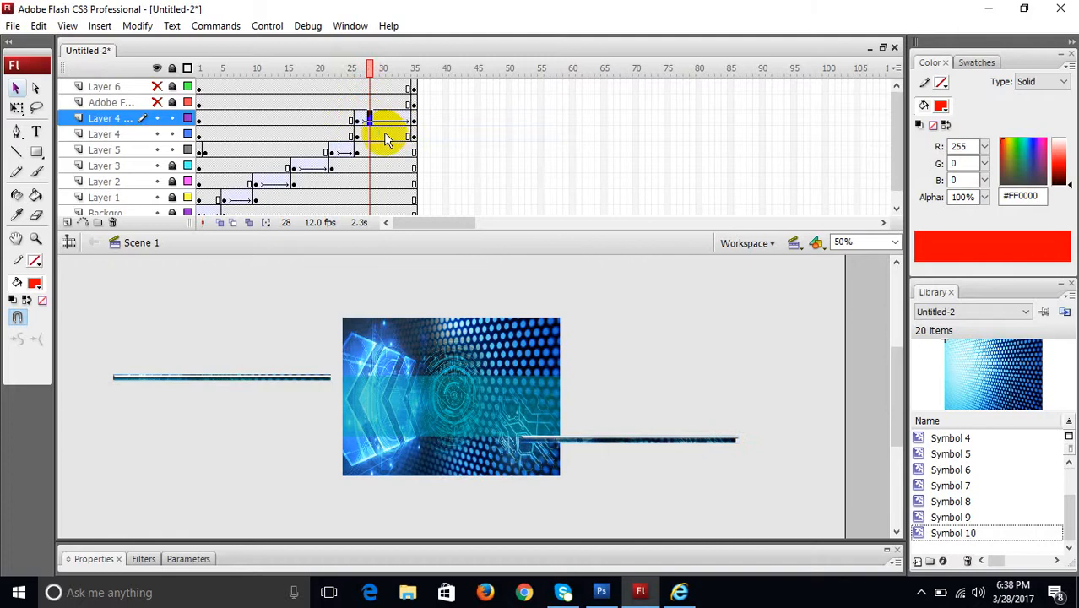
right_click(384, 135)
click(409, 140)
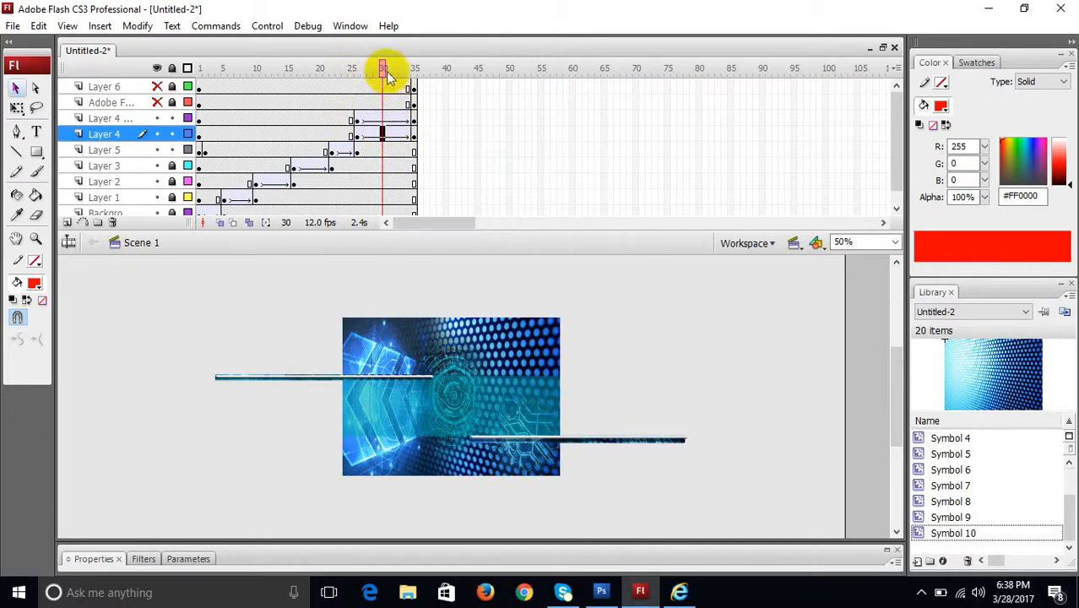
Step: Move the end keyframes of "Layer 4 ..." and Layer 4 from frame 35 to frame 30, and scrub back to frame 1
click(376, 67)
mouse_move(376, 67)
mouse_down()
mouse_move(354, 67)
mouse_move(414, 67)
mouse_move(357, 67)
mouse_move(386, 67)
mouse_up()
click(414, 121)
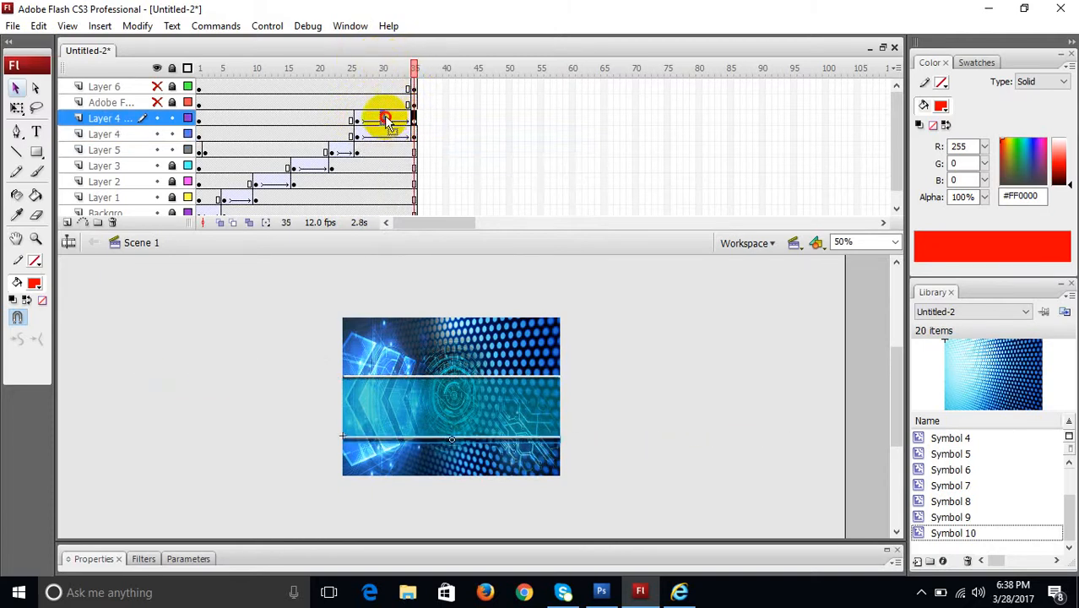
mouse_move(385, 122)
mouse_down()
mouse_move(384, 136)
mouse_move(416, 142)
mouse_move(384, 134)
mouse_up()
click(410, 135)
drag(383, 67, 200, 78)
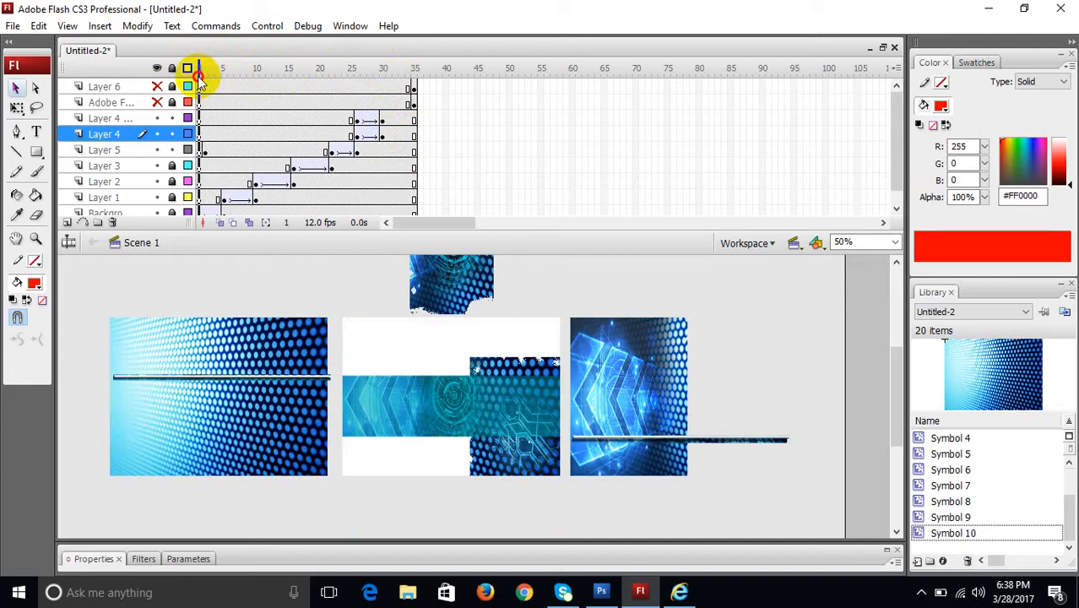
Step: Move Layer 3's dotted piece at frame 1 off the stage to the area below the right-hand background image
mouse_move(200, 77)
mouse_down()
mouse_move(212, 65)
mouse_move(198, 68)
mouse_up()
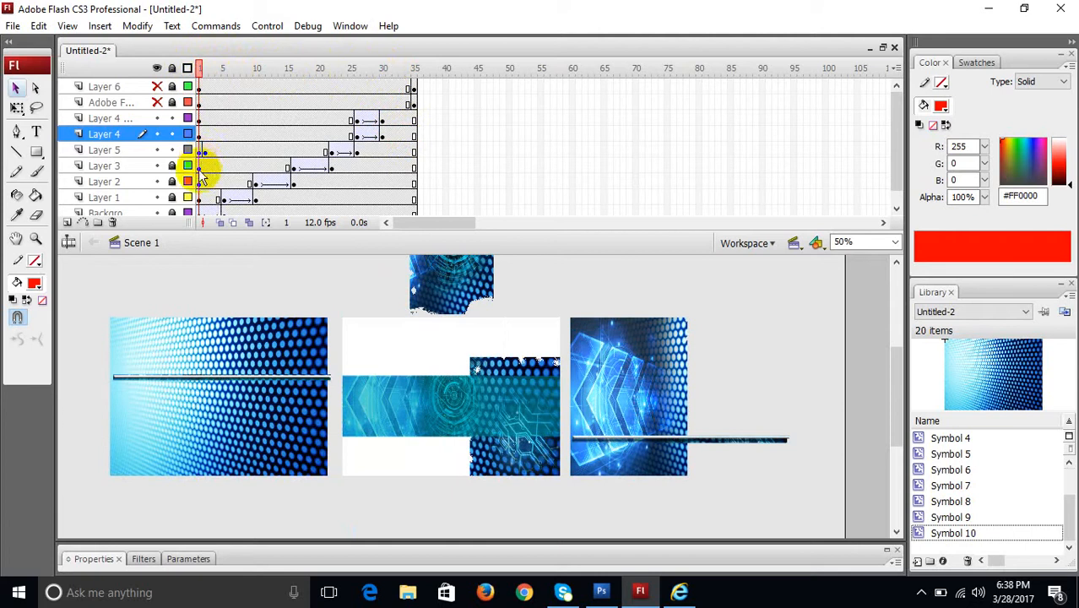
click(186, 197)
click(187, 197)
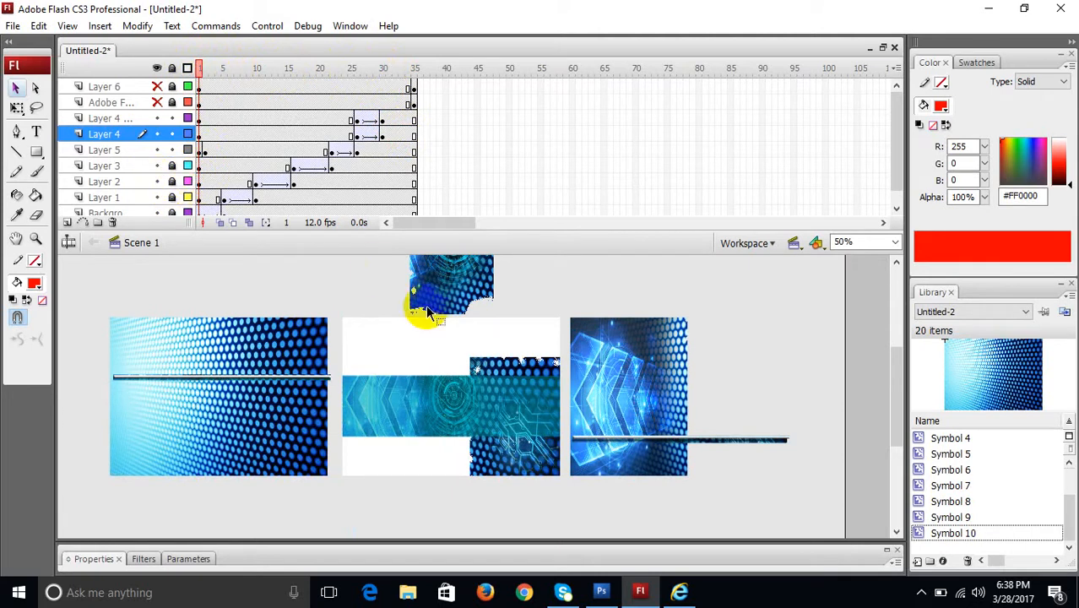
click(201, 165)
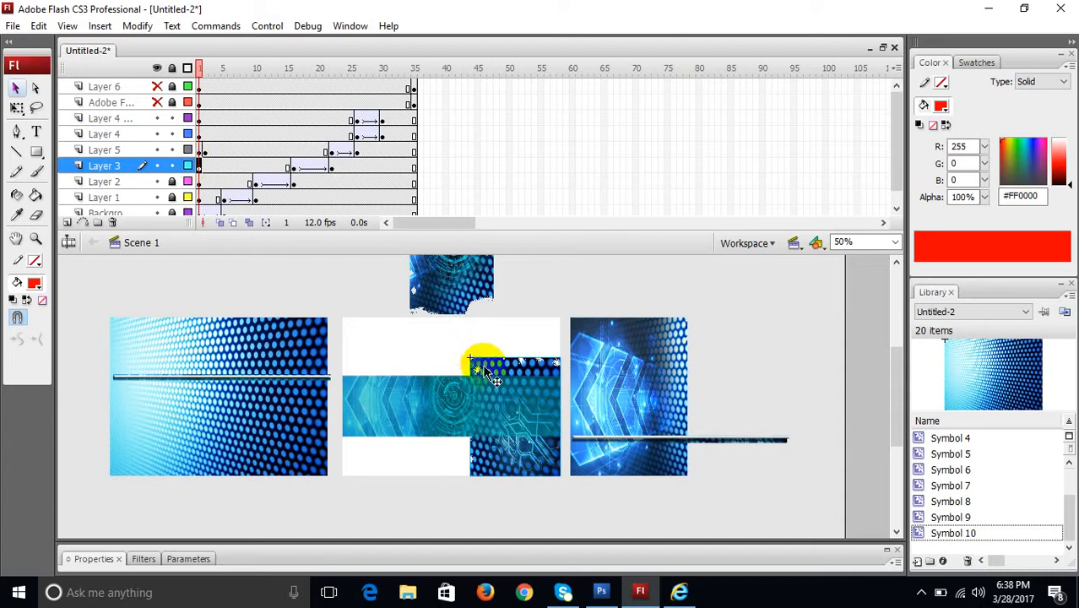
drag(482, 368, 608, 498)
click(201, 66)
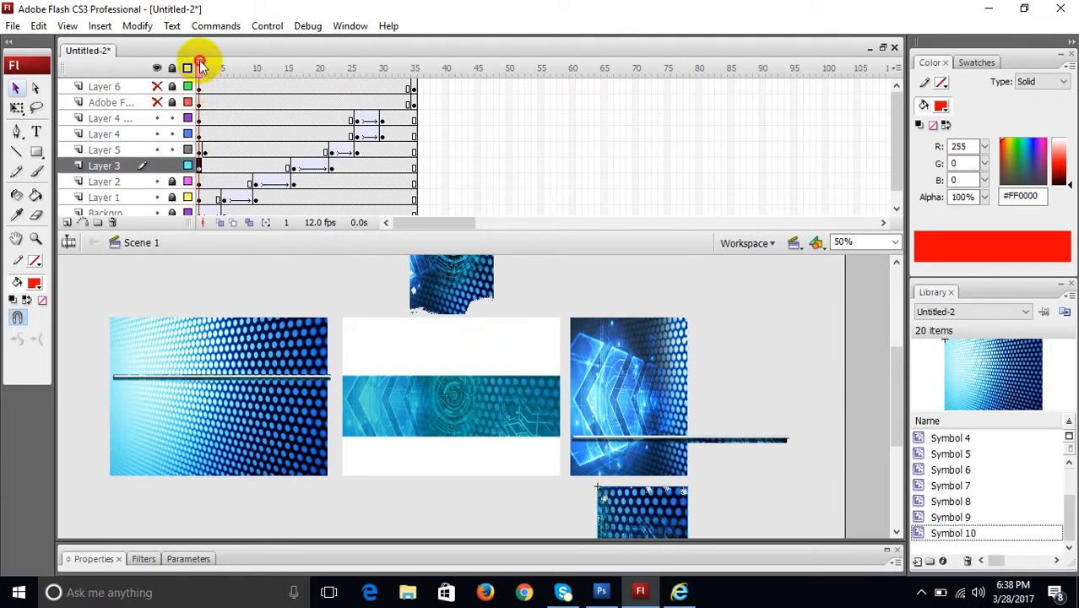
mouse_move(201, 66)
mouse_down()
mouse_move(305, 56)
mouse_move(173, 29)
mouse_move(176, 39)
mouse_up()
Step: Remove the extra keyframe at frame 2 of Layer 5 and reselect its frame 1
click(426, 399)
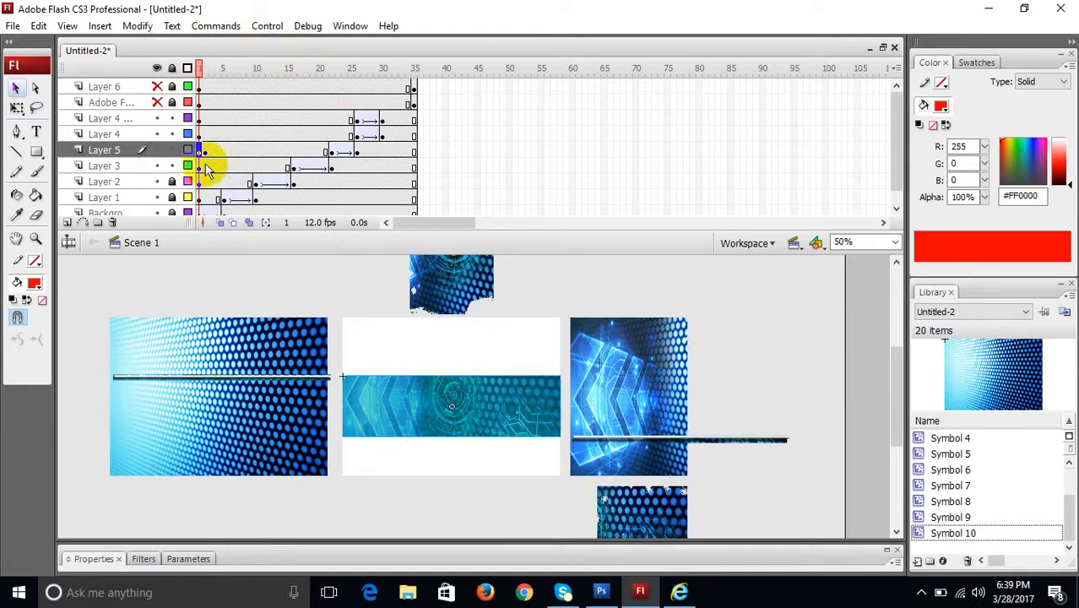
click(203, 150)
click(197, 152)
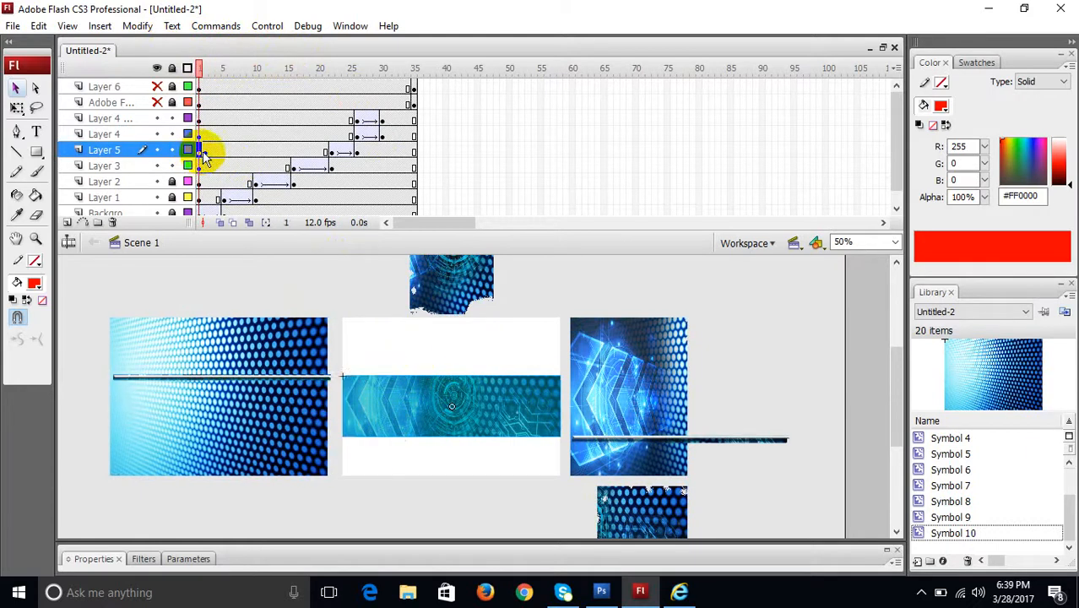
double_click(204, 152)
click(200, 153)
drag(204, 152, 199, 152)
click(203, 150)
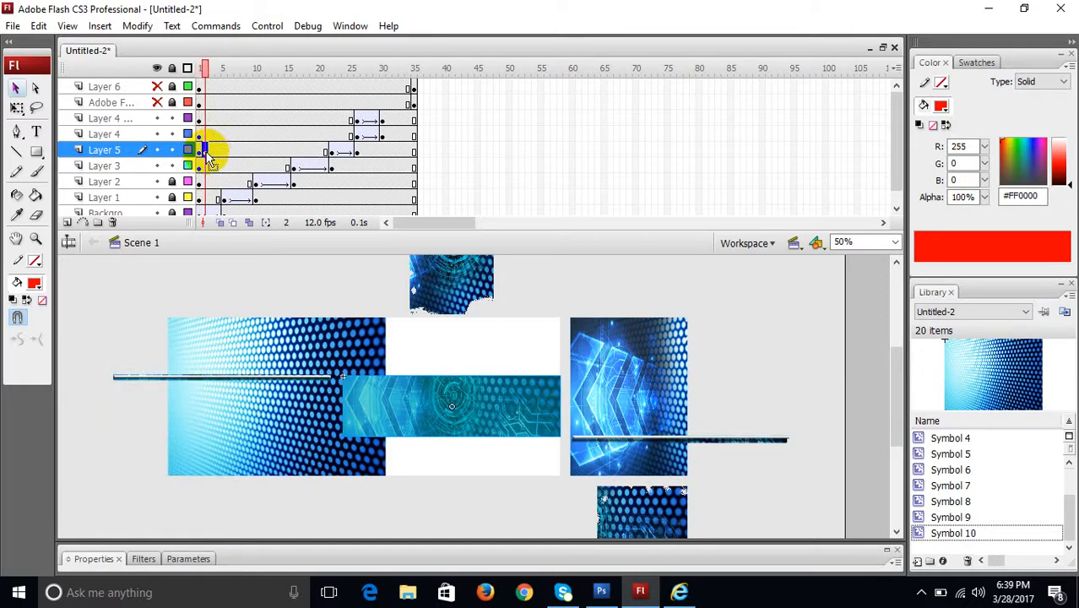
click(199, 150)
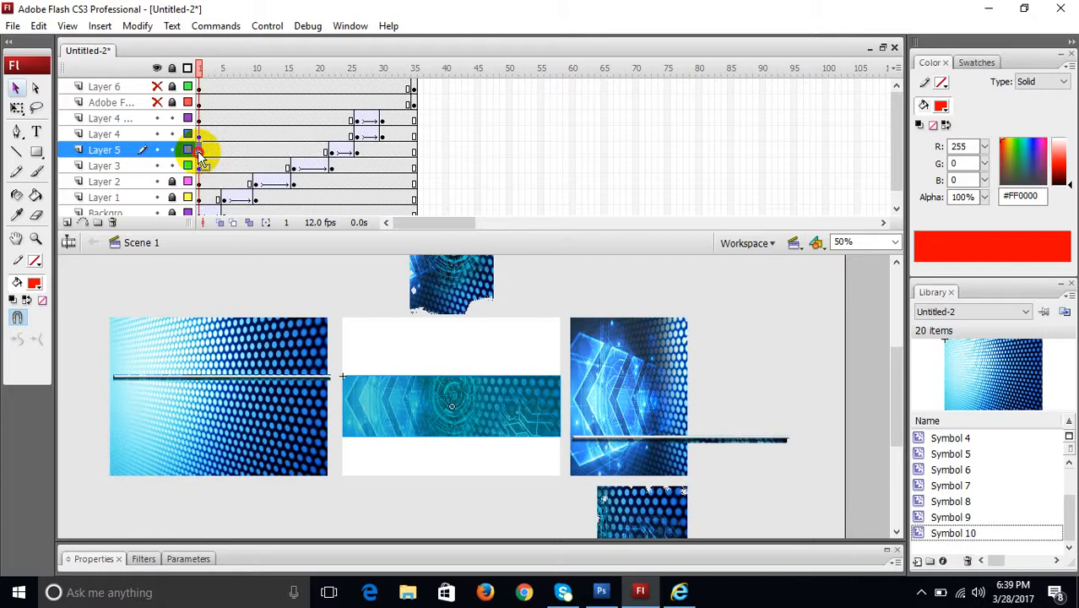
Step: Move Layer 5's teal band in its first keyframe off the stage to just below the canvas, and scrub back to frame 1
key(shift+Left)
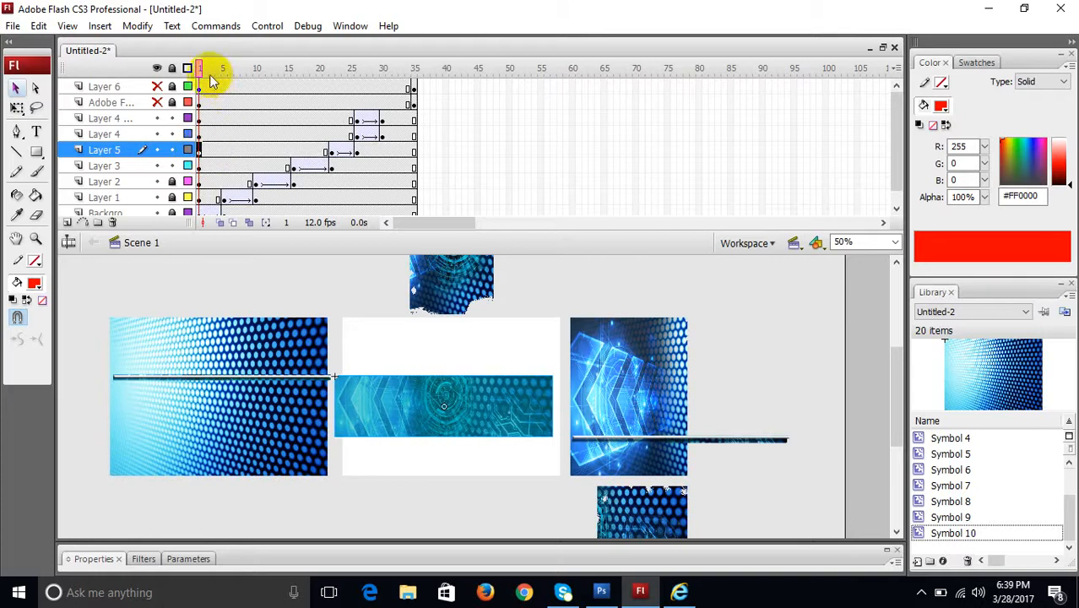
drag(210, 68, 231, 67)
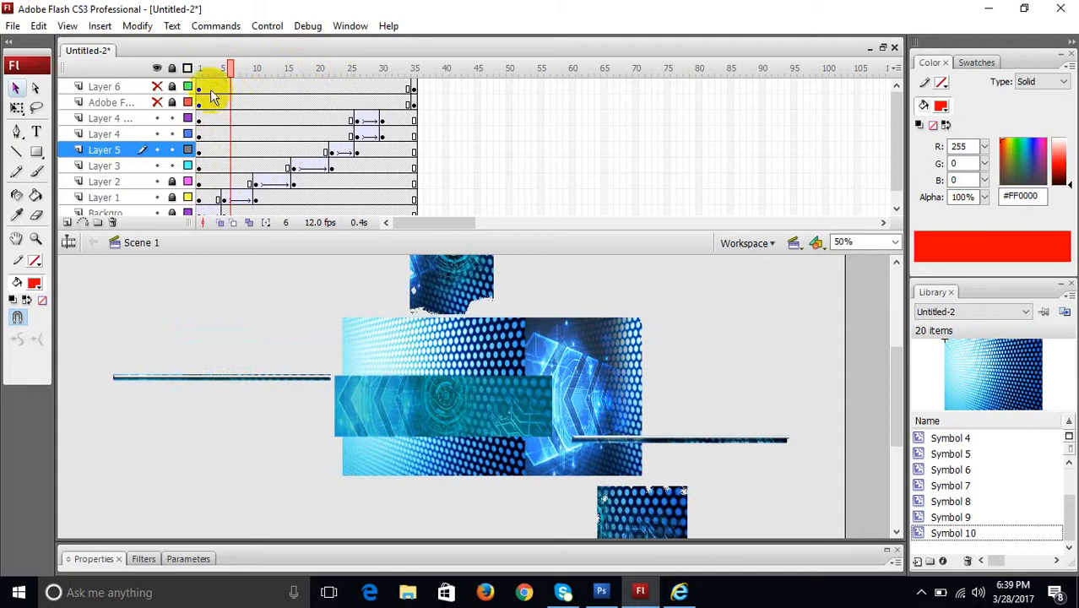
double_click(199, 154)
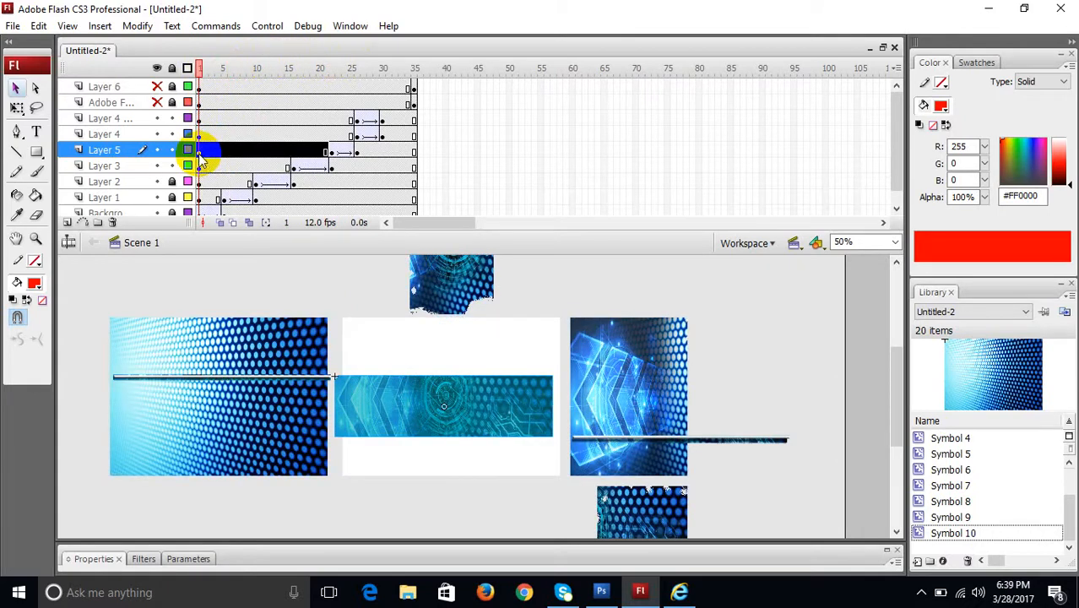
key(Return)
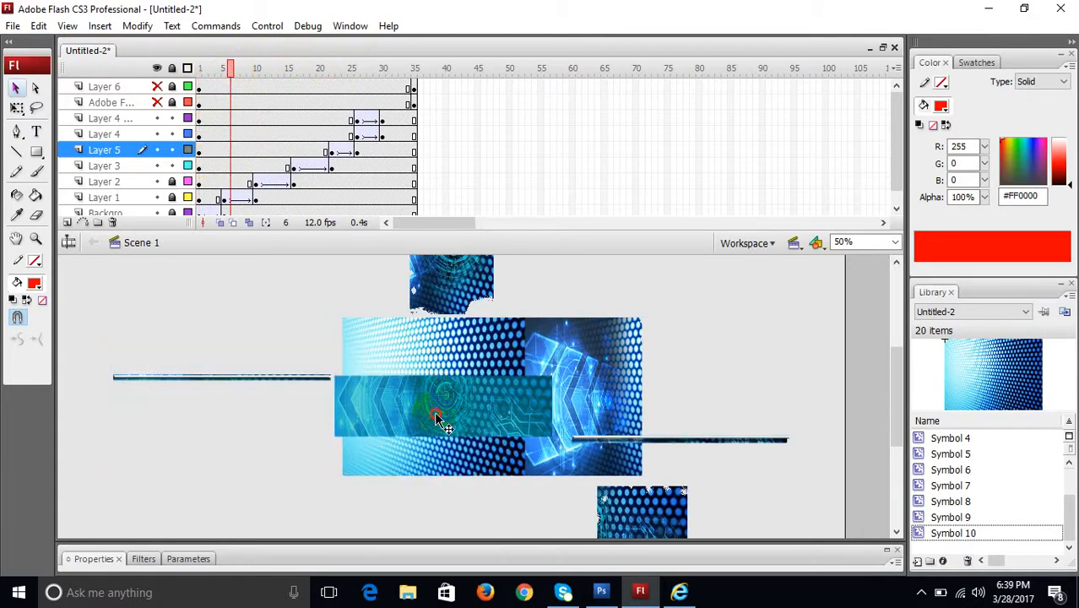
drag(438, 415, 449, 519)
drag(235, 68, 185, 69)
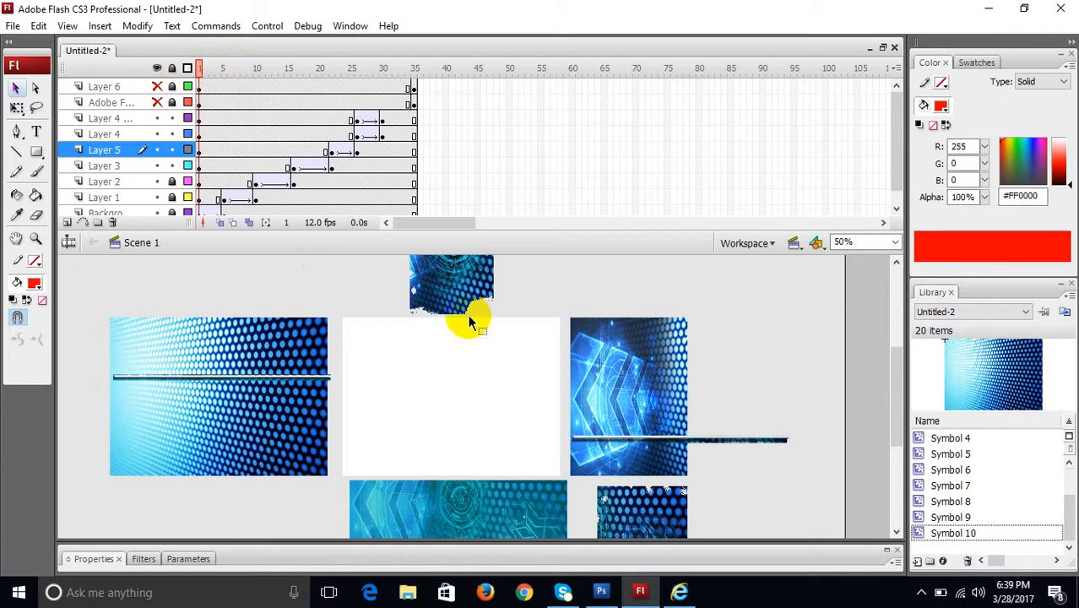
Step: Lock Layer 3, Layer 5, Layer 4 and "Layer 4 ...", and scrub the animation from frame 1 to frame 30
mouse_move(203, 67)
mouse_down()
mouse_move(386, 73)
mouse_move(316, 60)
mouse_move(200, 61)
mouse_move(397, 77)
mouse_move(173, 53)
mouse_move(359, 65)
mouse_move(195, 56)
mouse_up()
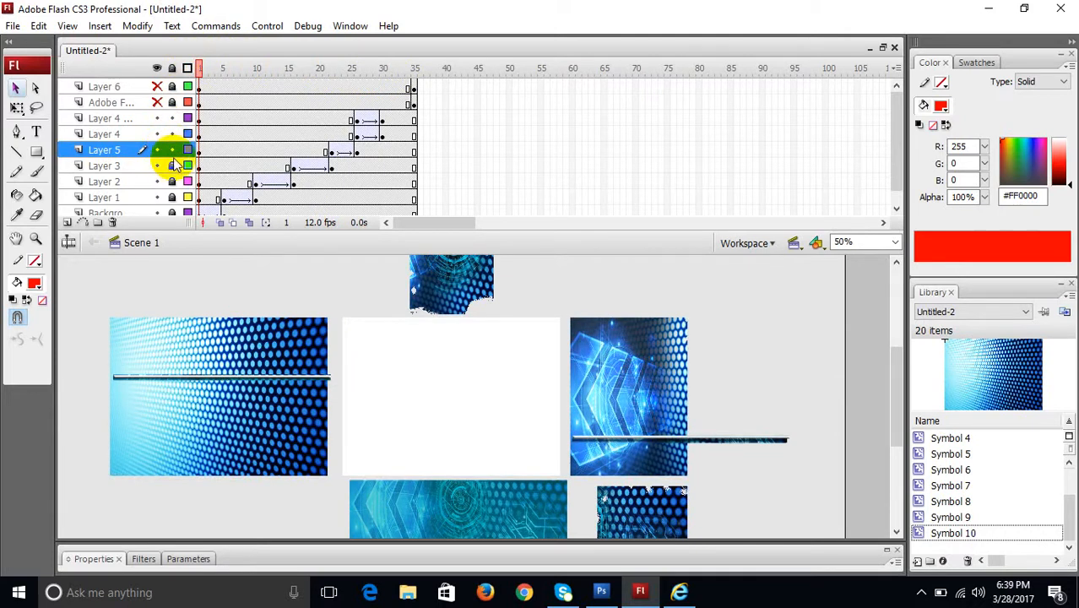
drag(173, 136, 174, 120)
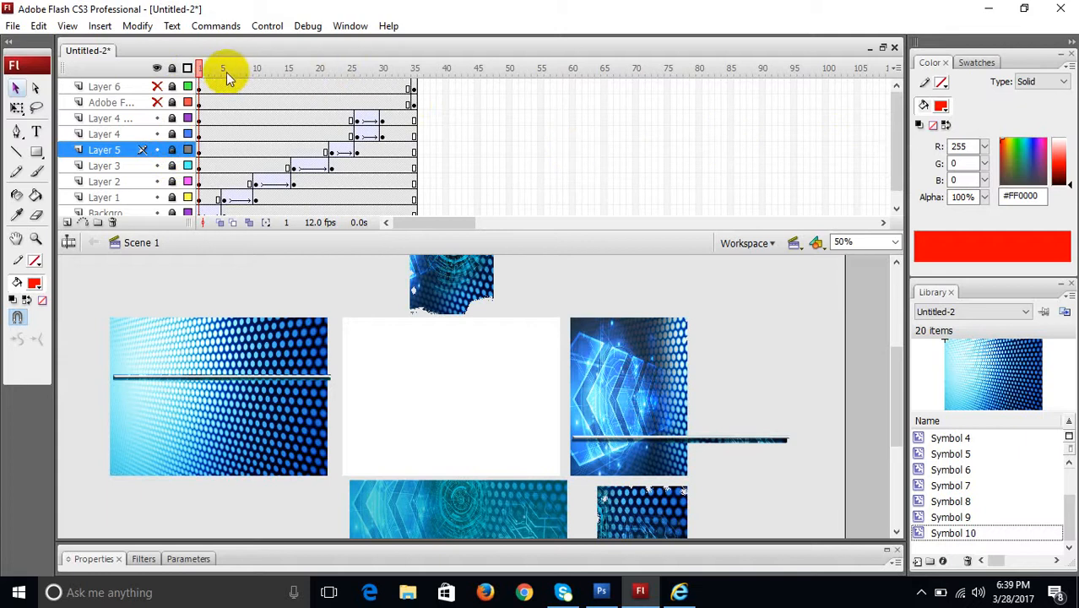
drag(207, 68, 382, 71)
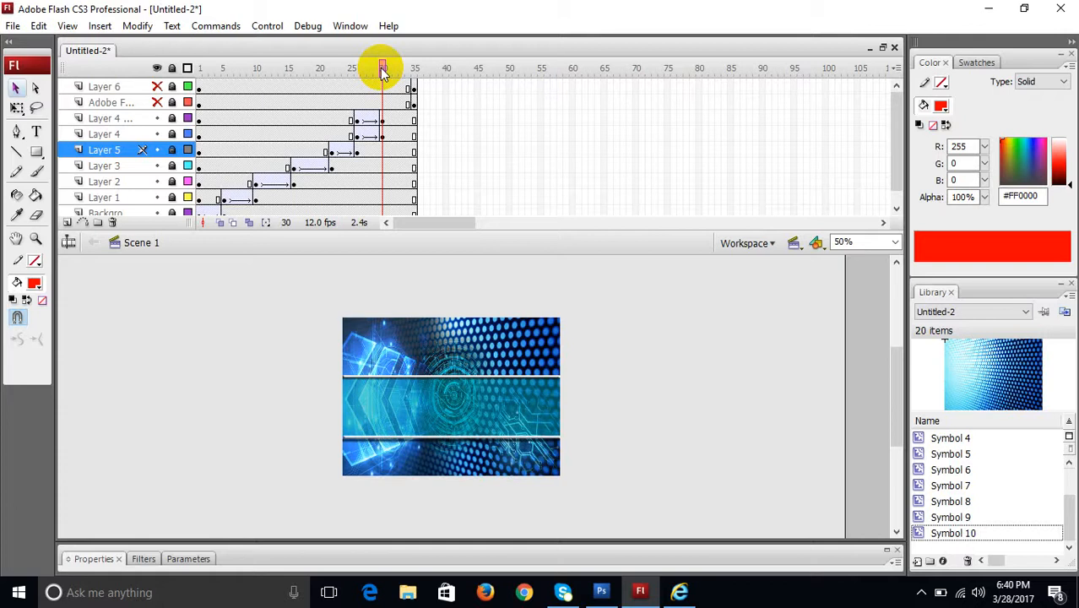
Step: Fit the stage in the view and show the hidden Layer 6 and "Adobe F..." layers
key(ctrl+2)
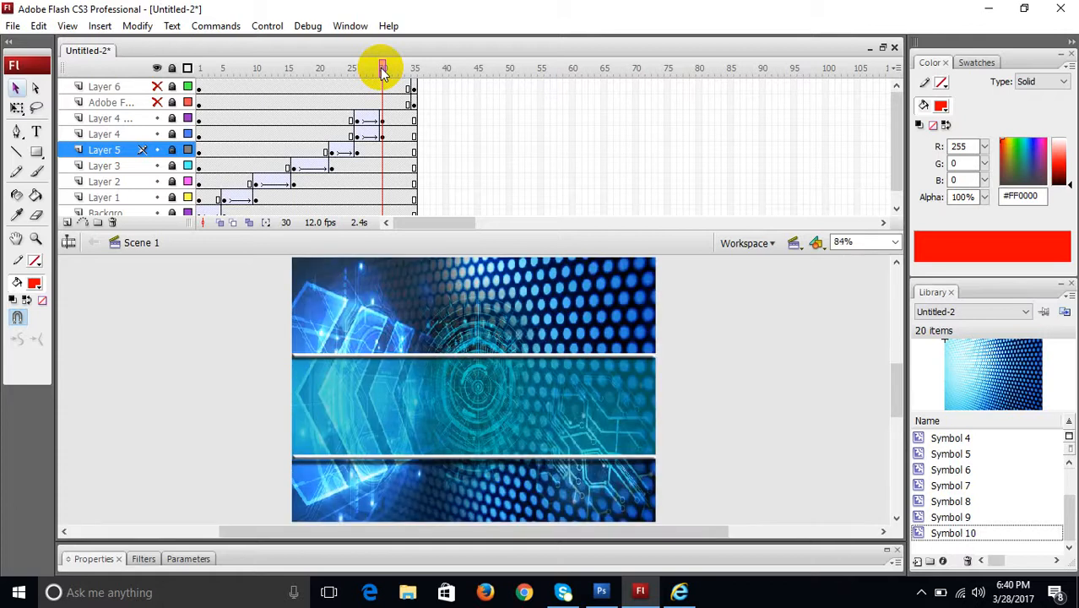
click(157, 87)
click(157, 103)
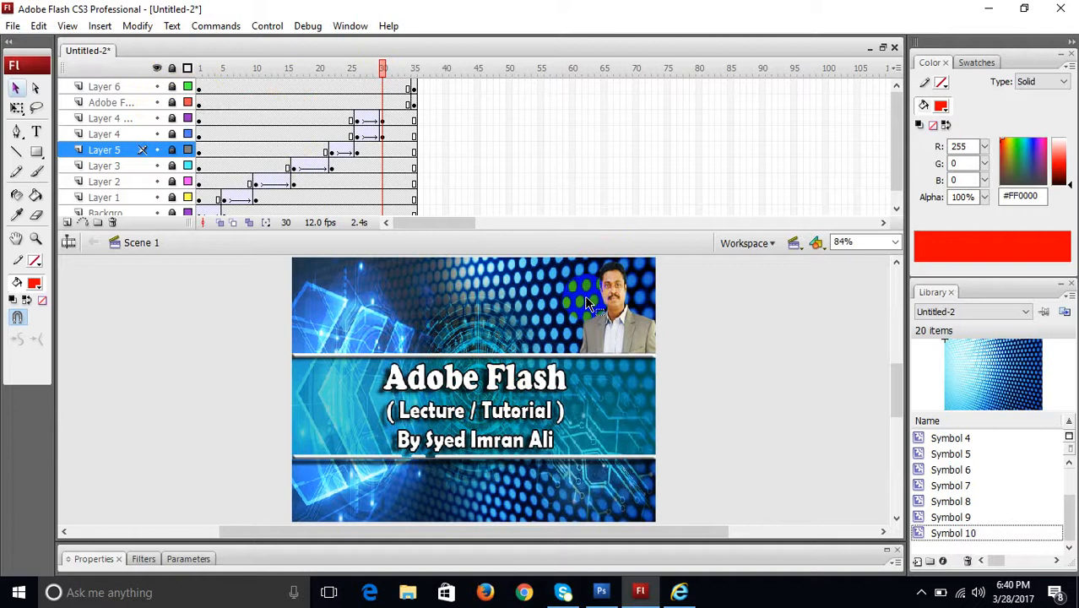
Step: Unlock Layer 6 and the "Adobe F..." layer, and set the portrait's colour effect on Layer 6 at frame 1 to Alpha 0%
click(200, 87)
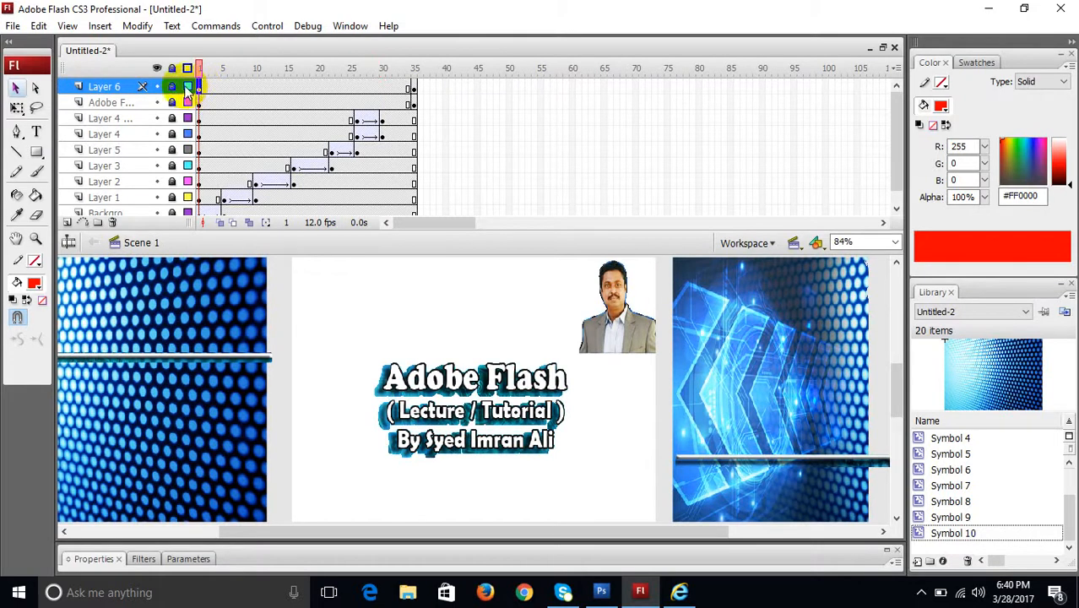
click(173, 87)
click(198, 86)
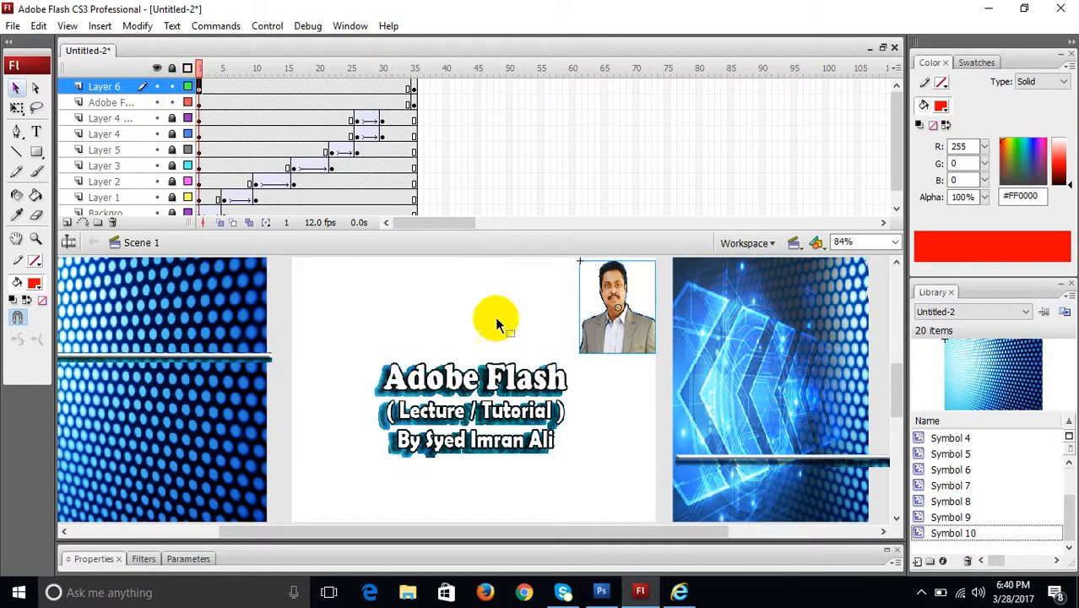
click(447, 559)
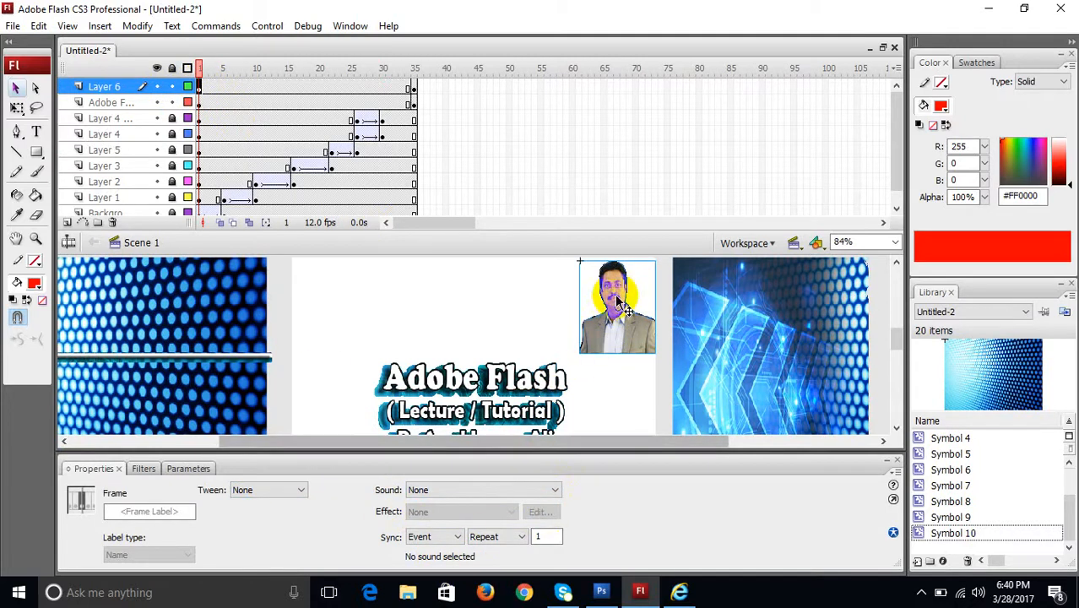
click(614, 328)
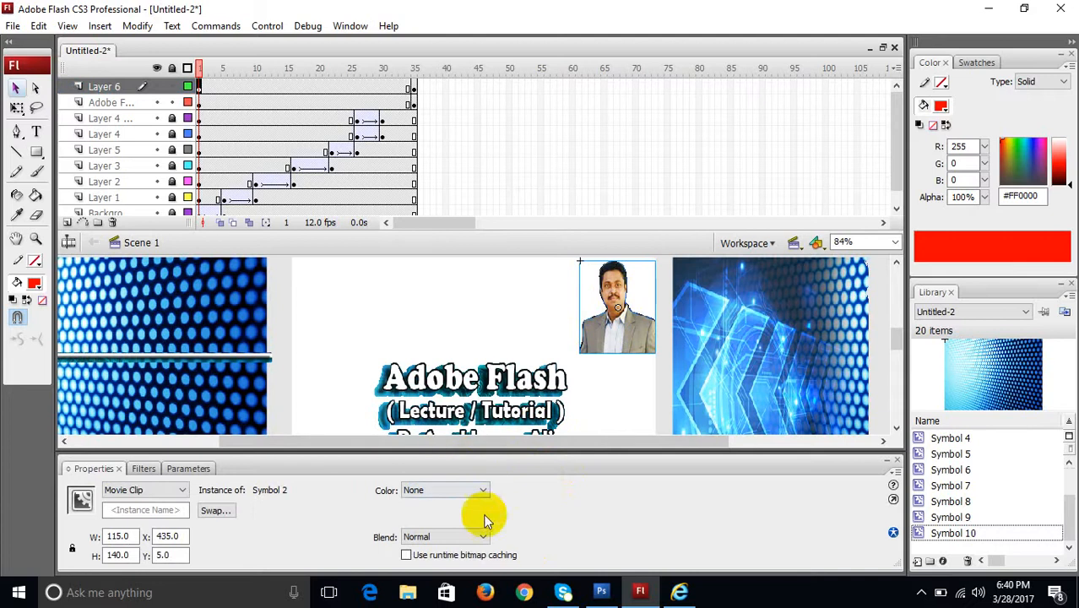
click(422, 497)
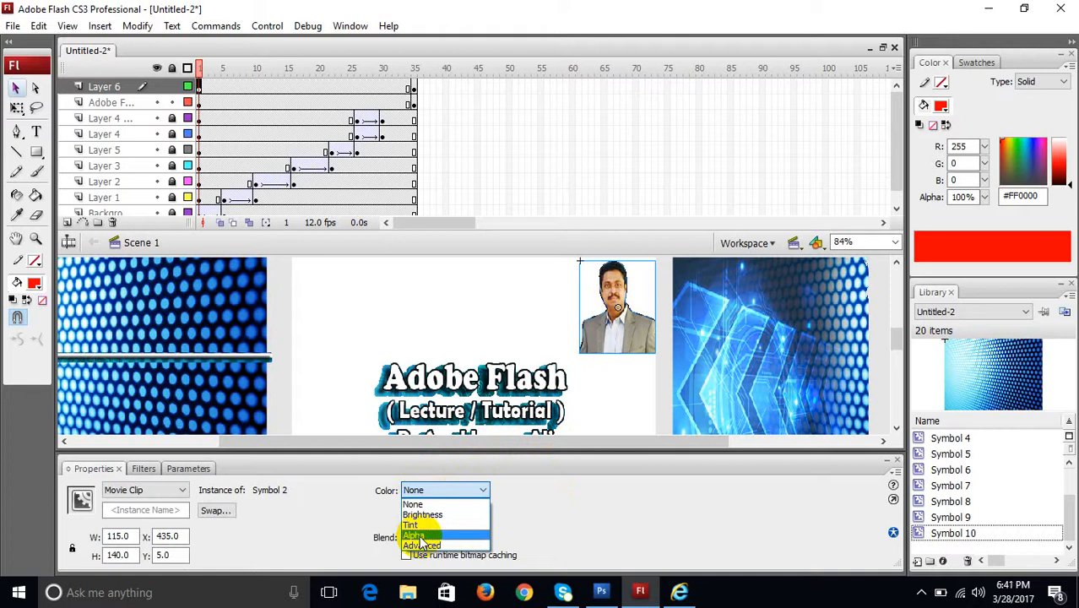
click(413, 536)
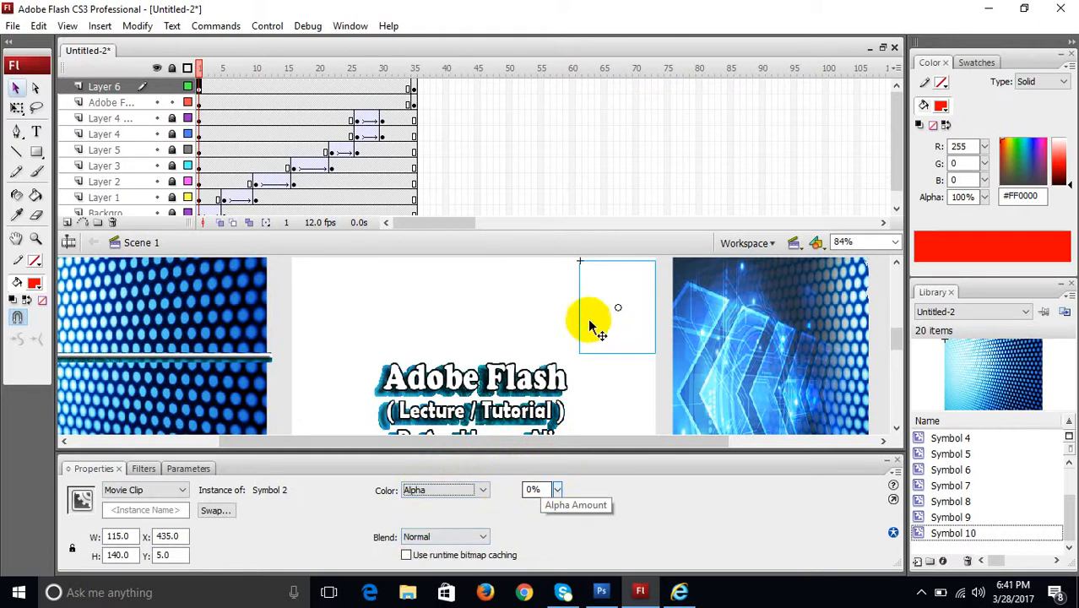
Step: Insert a keyframe at frame 2 on Layer 6, move it to frame 30, and create a motion tween to frame 35
click(200, 87)
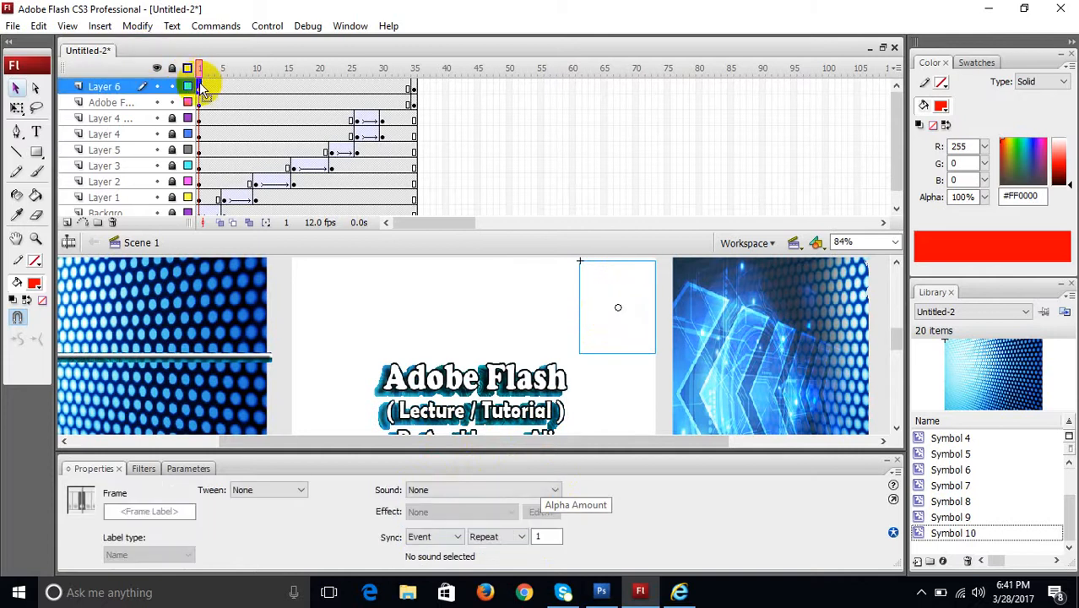
click(203, 87)
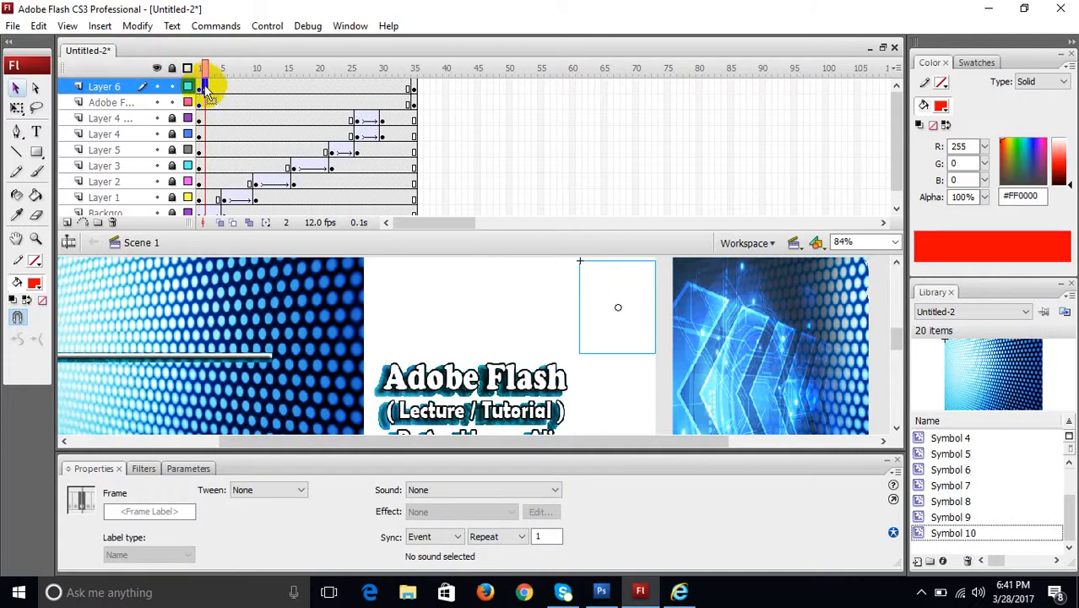
drag(208, 89, 415, 73)
right_click(391, 85)
click(424, 96)
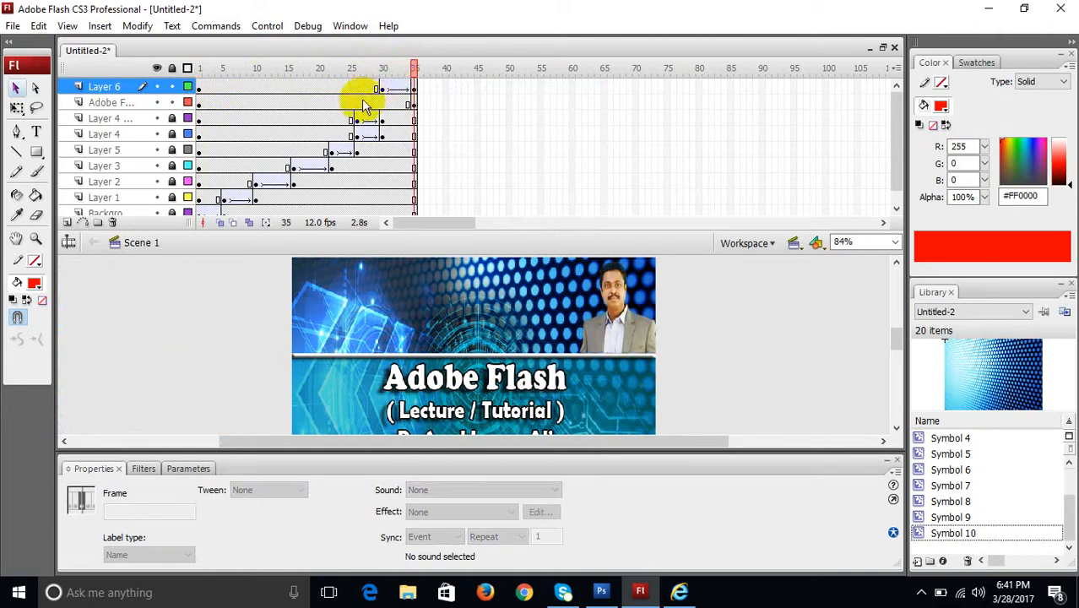
Step: Set the title text's colour effect on the "Adobe F..." layer at frame 1 to Alpha 0%
click(203, 104)
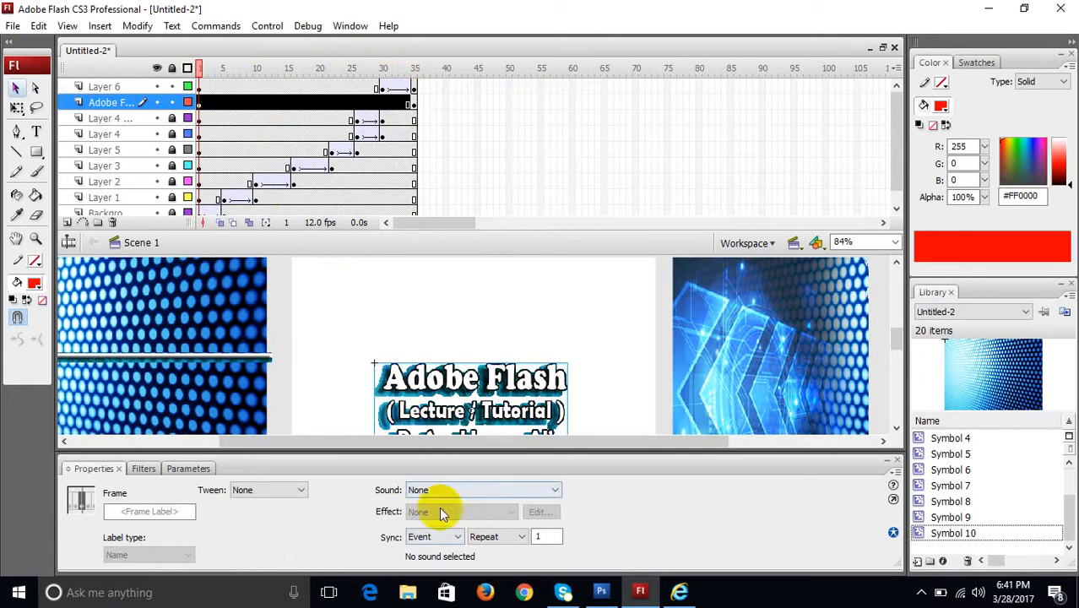
click(427, 385)
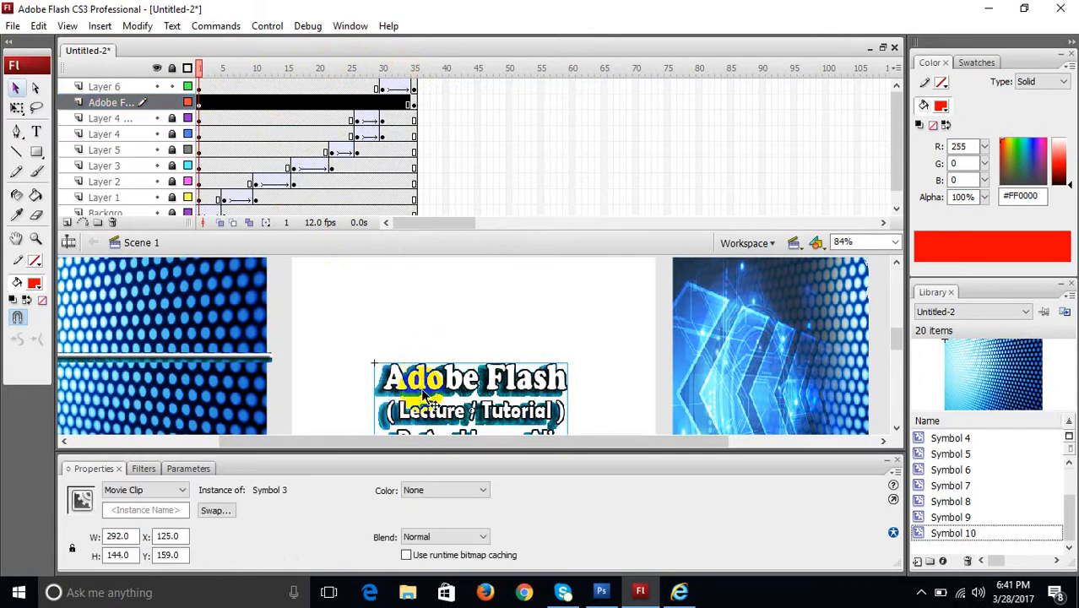
click(427, 489)
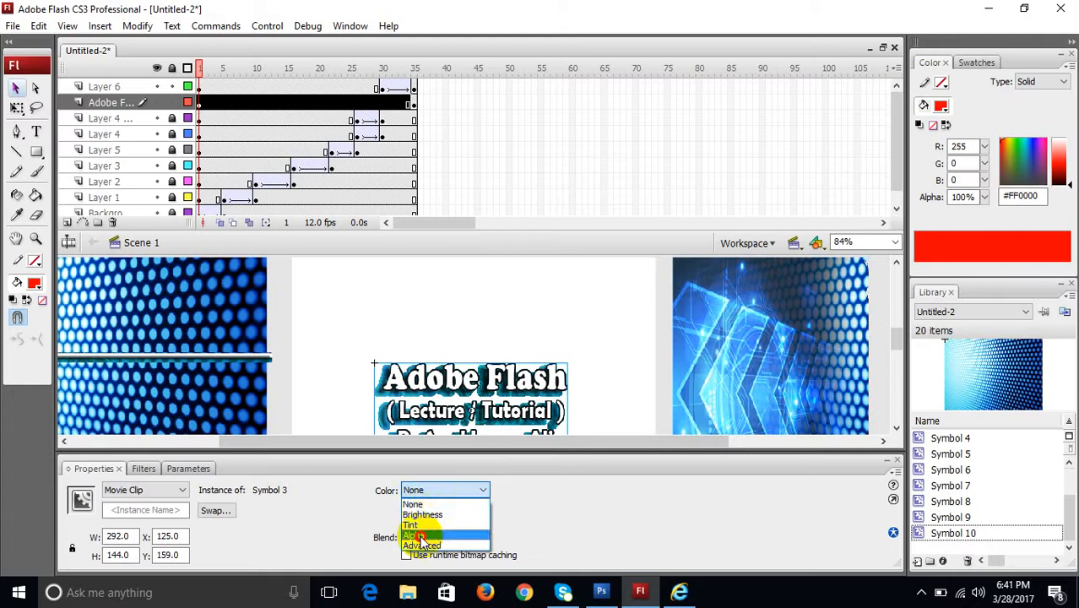
click(421, 538)
mouse_move(555, 490)
mouse_down()
mouse_move(559, 324)
mouse_move(559, 505)
mouse_up()
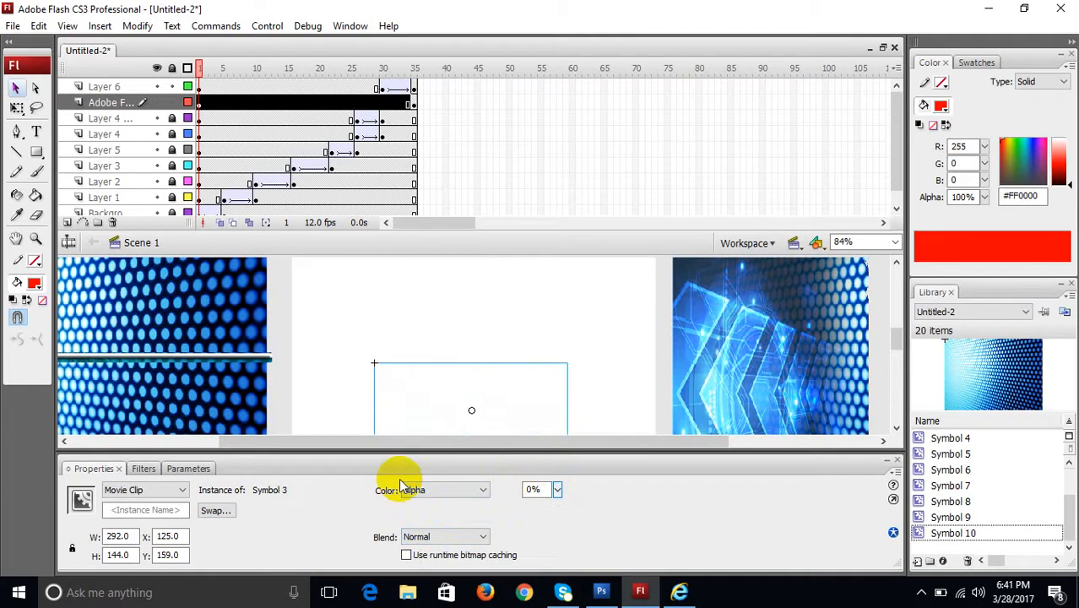
Step: Insert a keyframe at frame 2 on the "Adobe F..." layer, move it to frame 30, and create a motion tween to frame 35
click(199, 102)
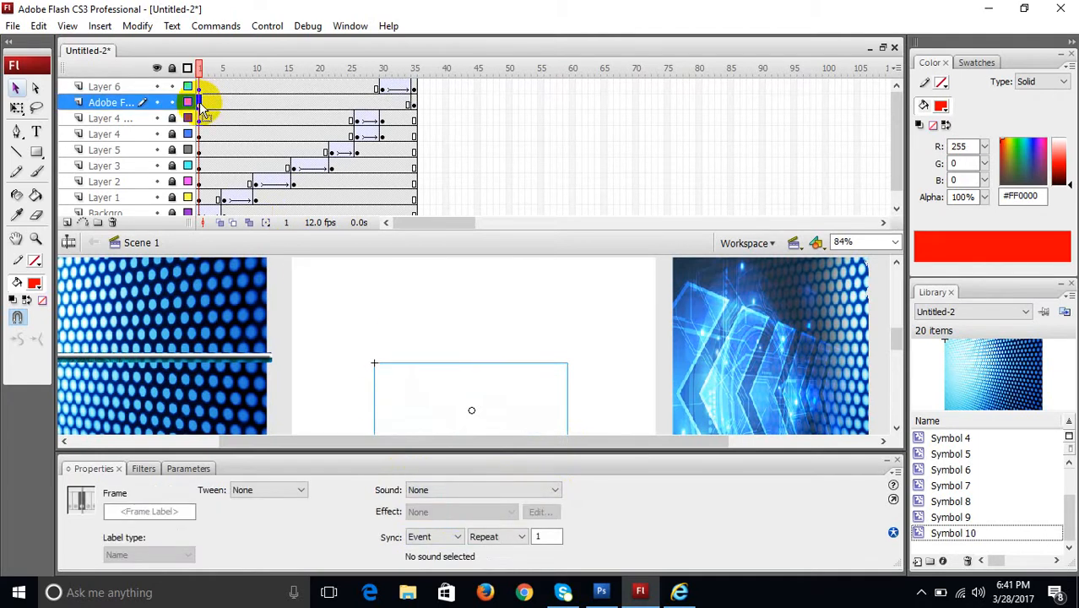
click(205, 102)
drag(205, 105, 385, 92)
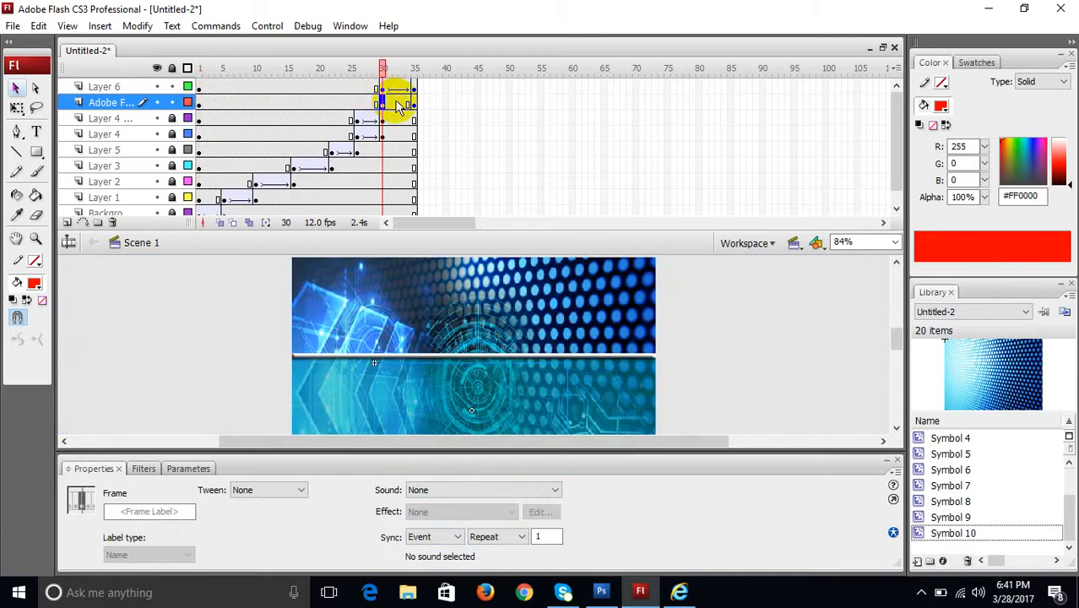
right_click(394, 101)
click(420, 113)
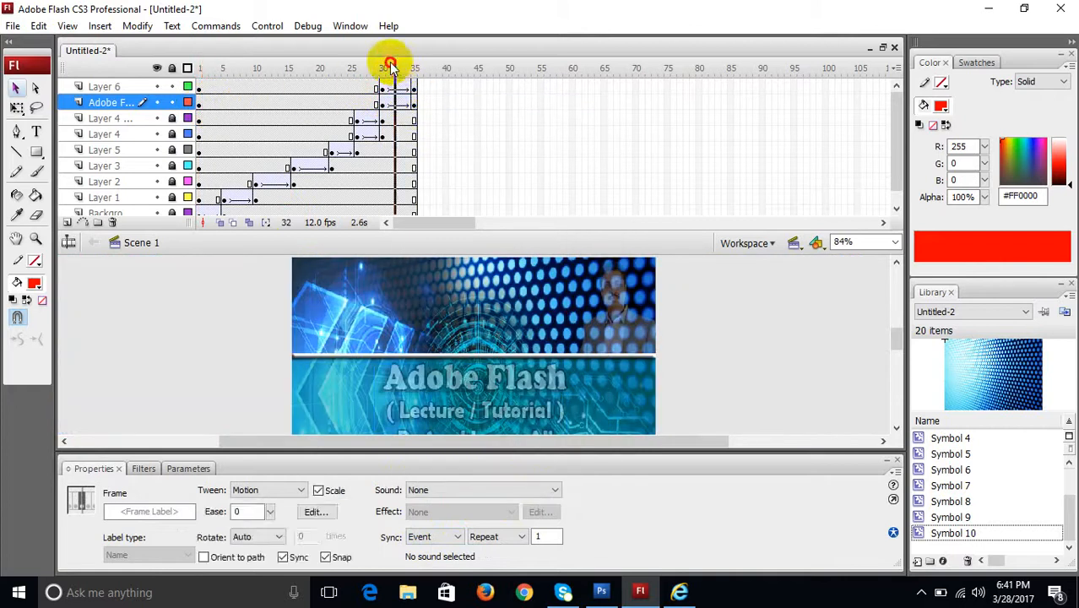
drag(393, 68, 224, 62)
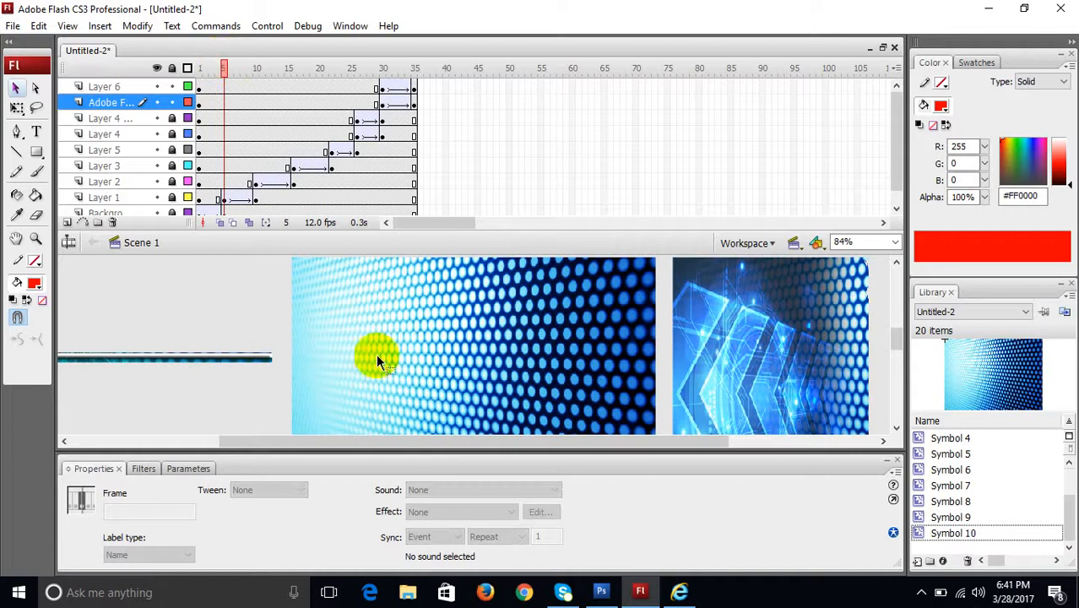
Step: Collapse the Properties panel, scrub the timeline to frame 8, and preview the animation as a test movie at normal and maximized size
click(393, 464)
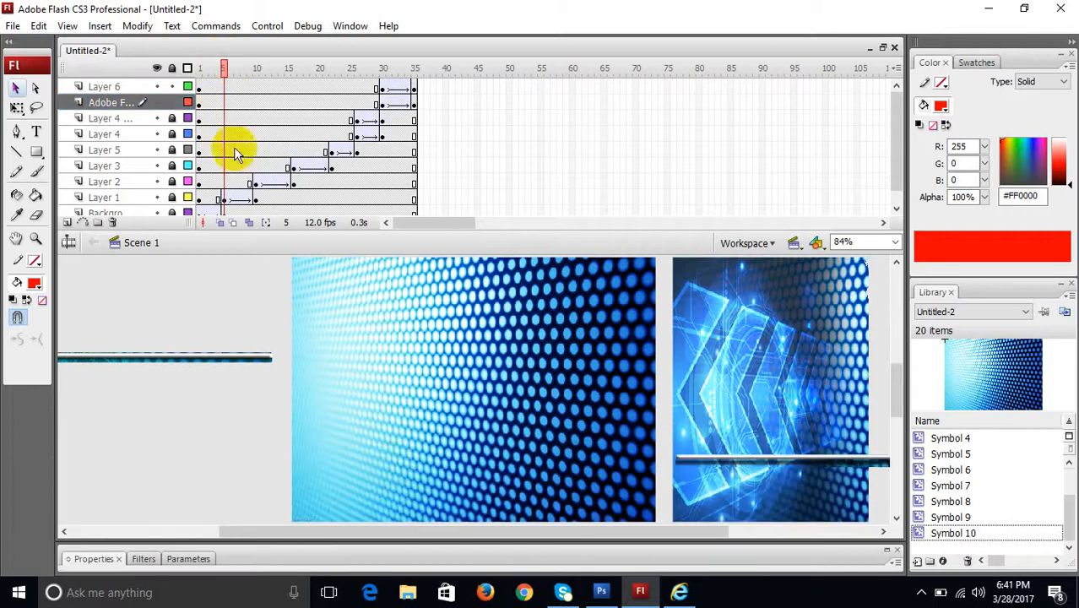
drag(222, 60, 249, 95)
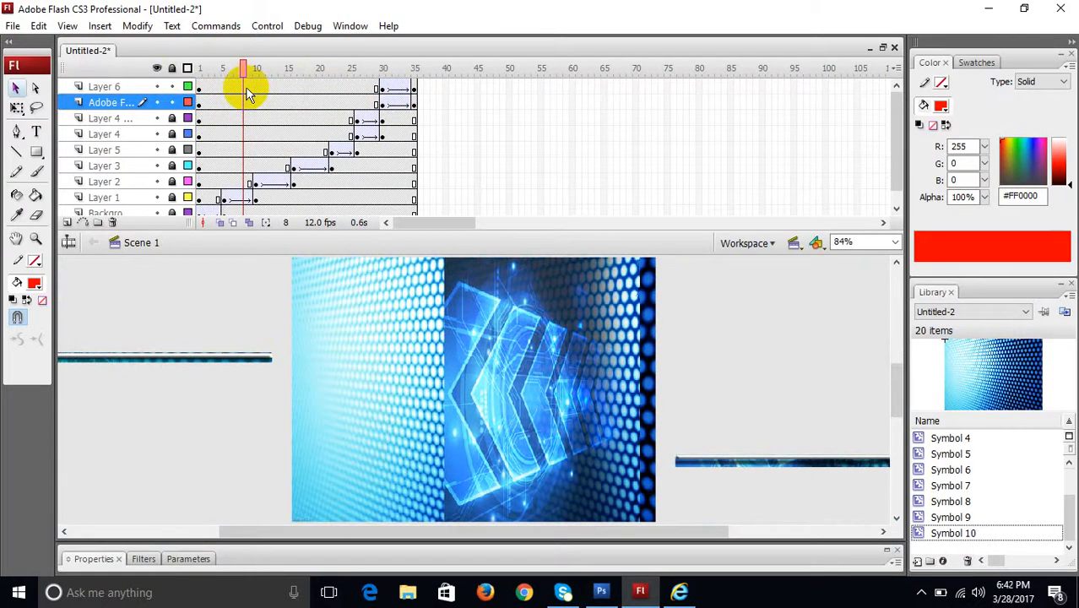
key(ctrl+Return)
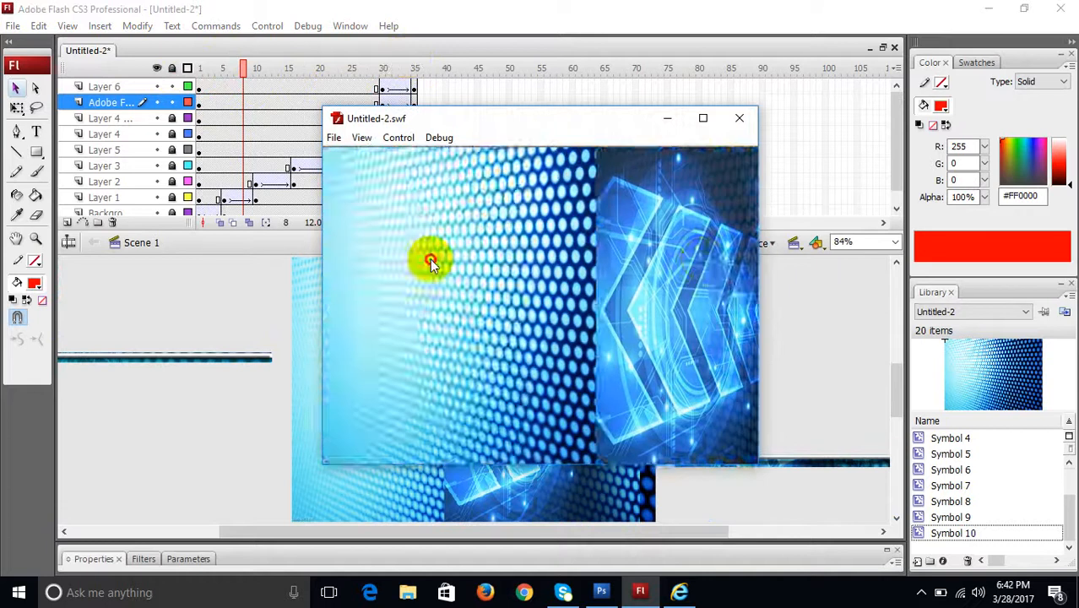
click(702, 117)
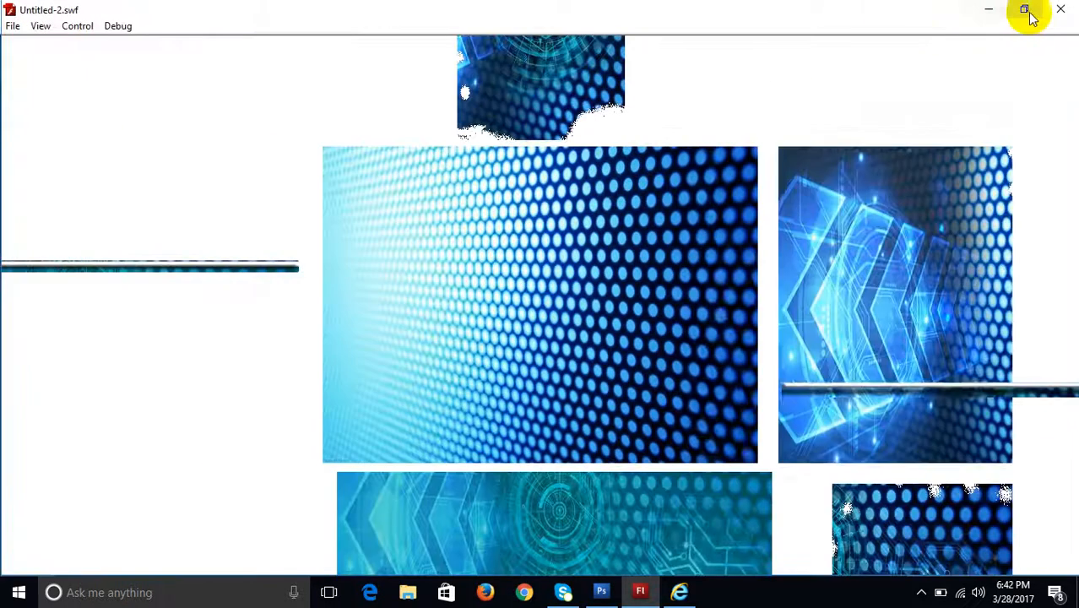
click(1025, 9)
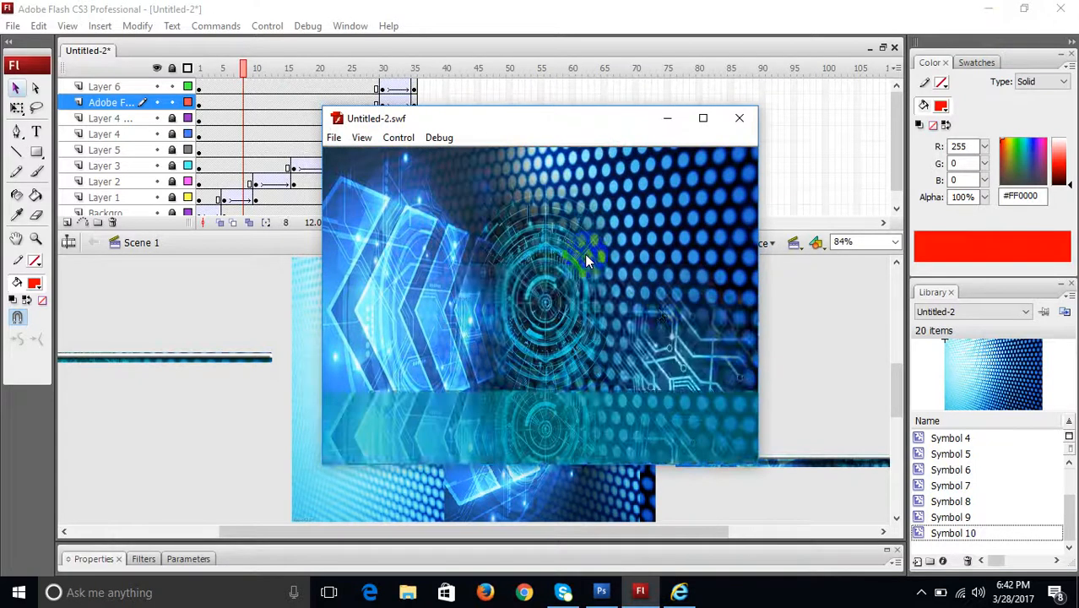
click(743, 119)
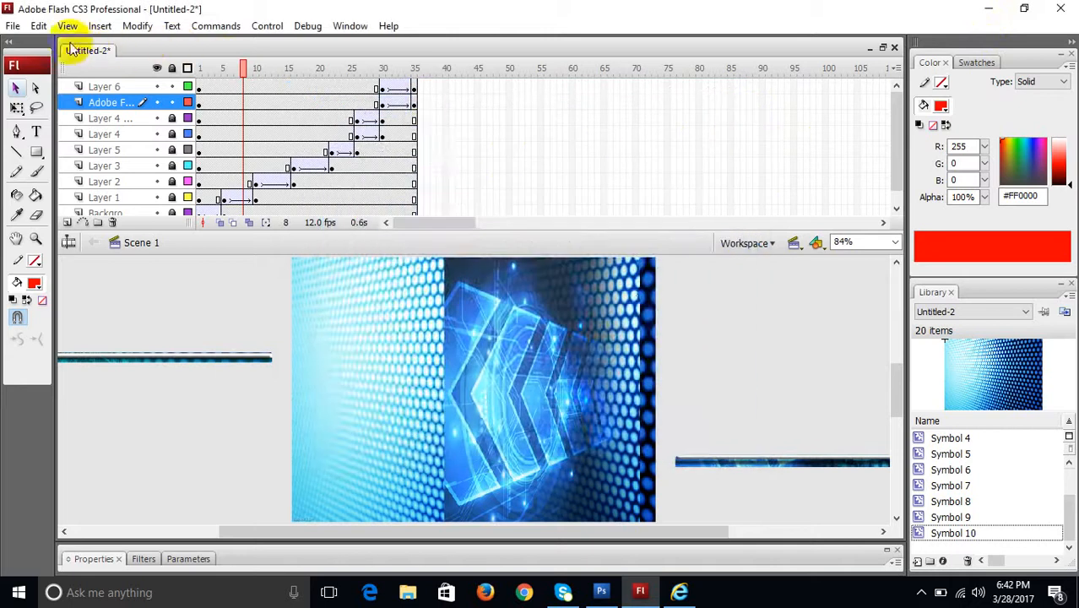
Step: Set up a movie export to the Desktop in Animated GIF format
click(12, 25)
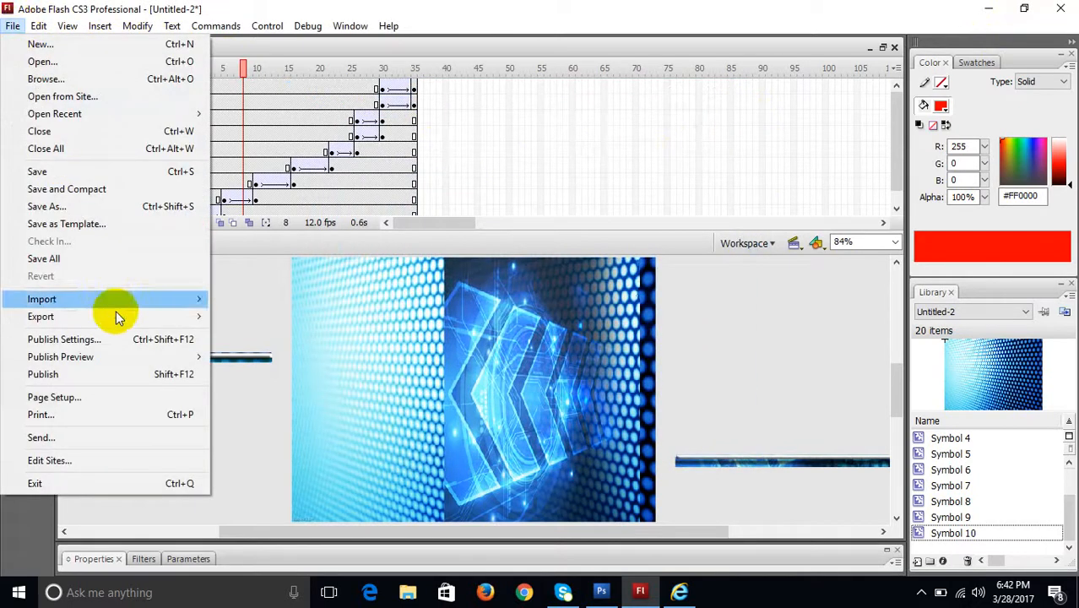
mouse_move(118, 315)
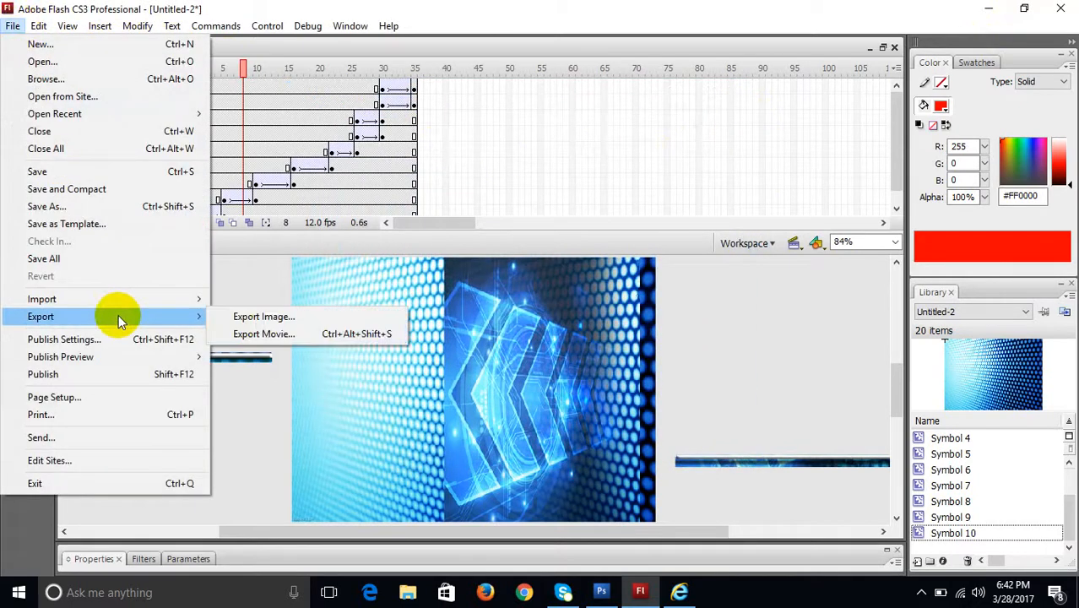
click(265, 334)
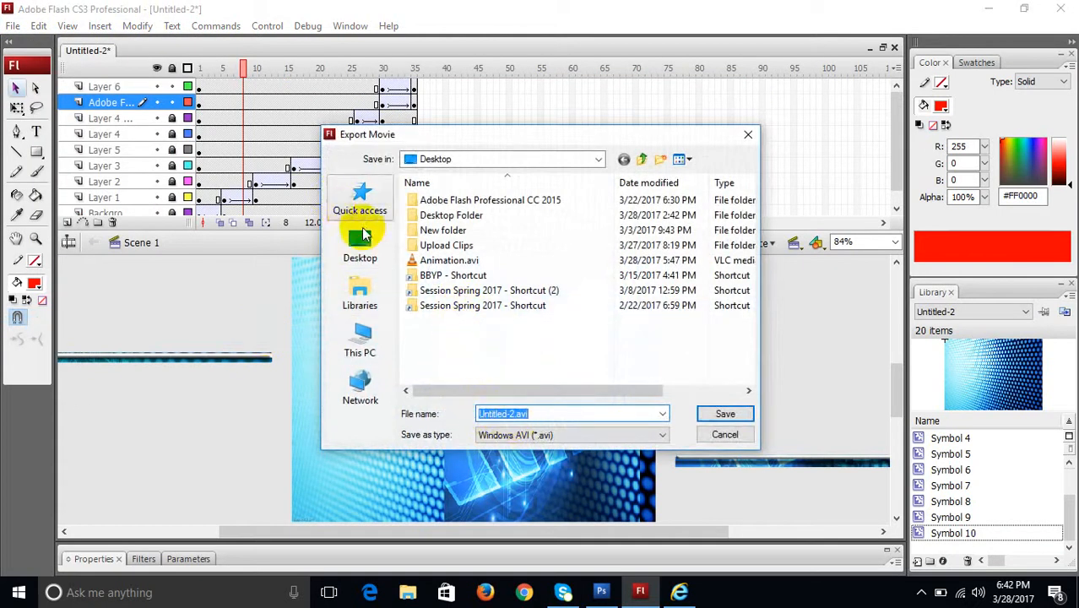
click(363, 235)
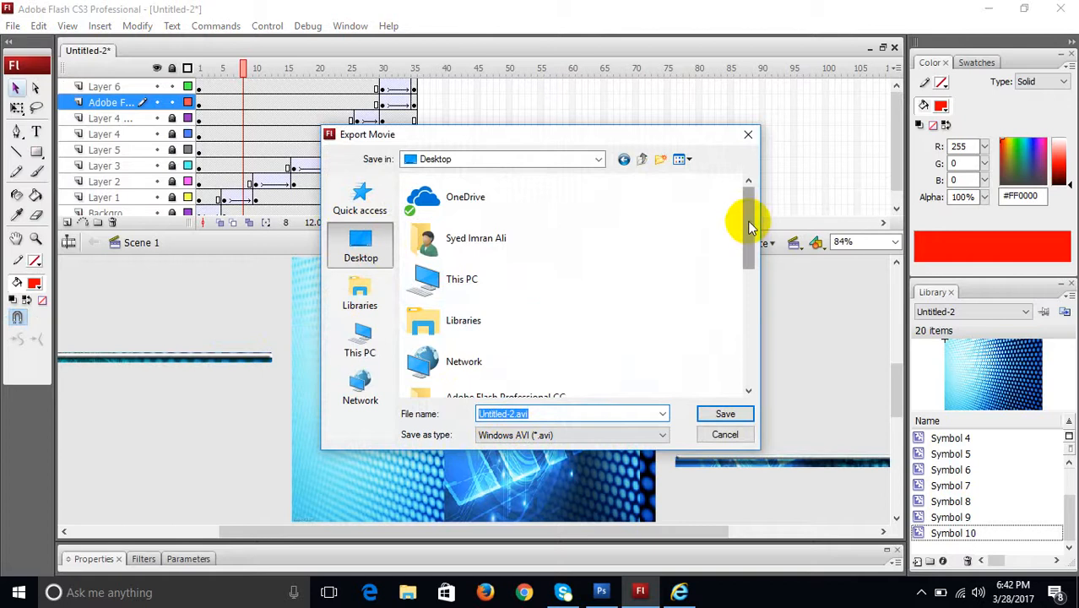
click(528, 434)
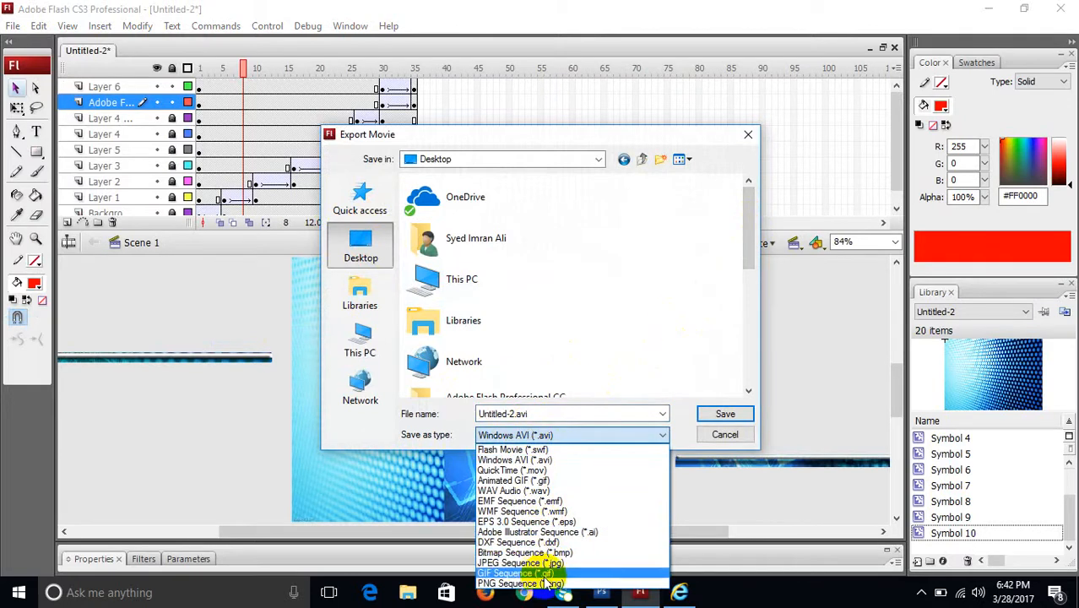
click(532, 482)
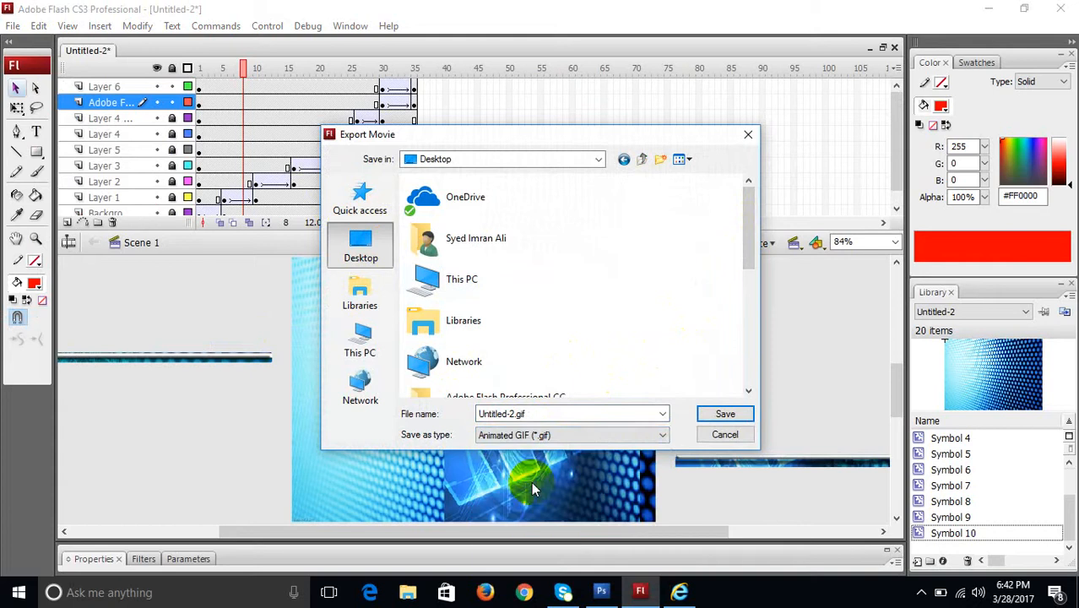
Step: Name the export Title.gif and complete the GIF export at 550 × 400 pixels
click(531, 413)
double_click(531, 413)
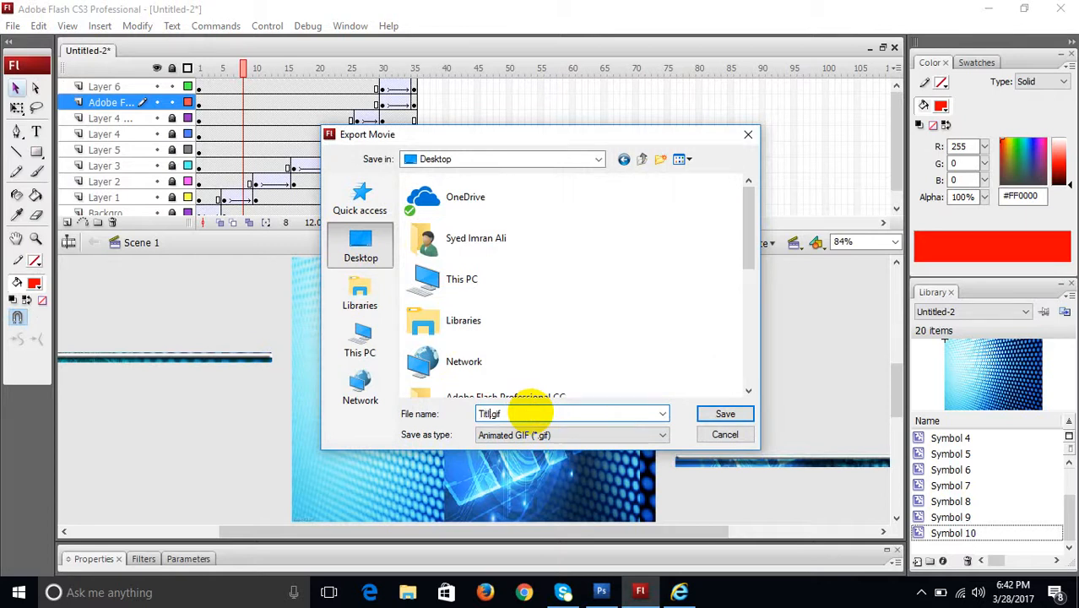
click(716, 416)
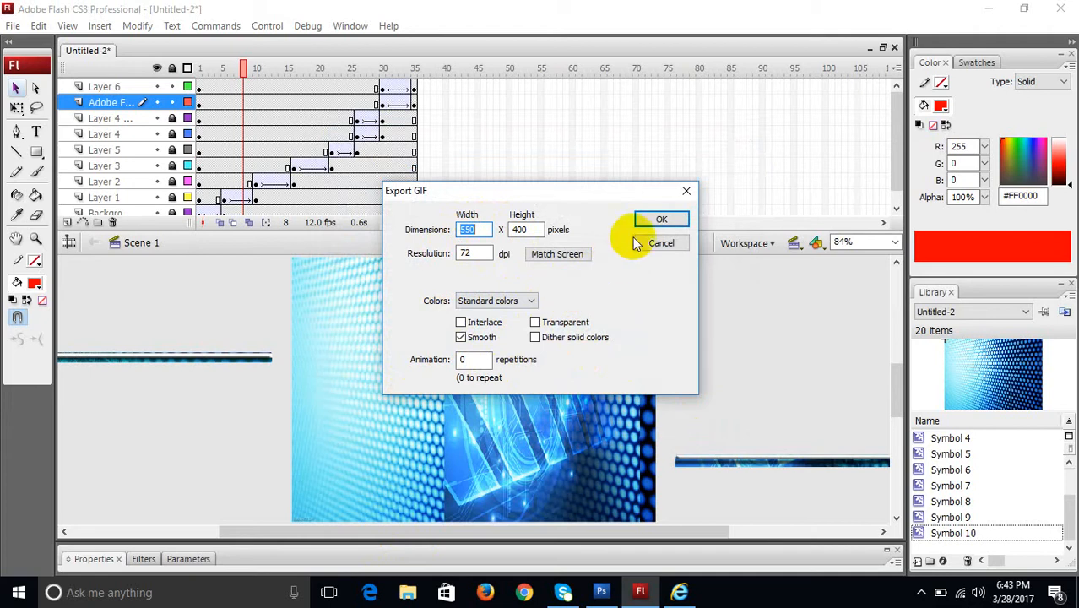
drag(476, 361, 391, 361)
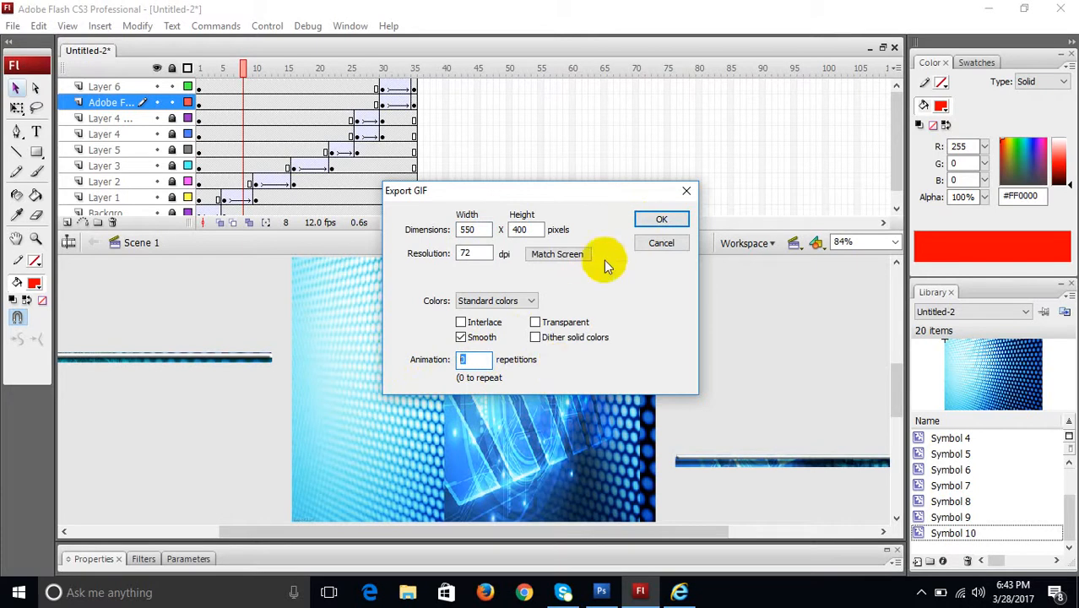
click(640, 222)
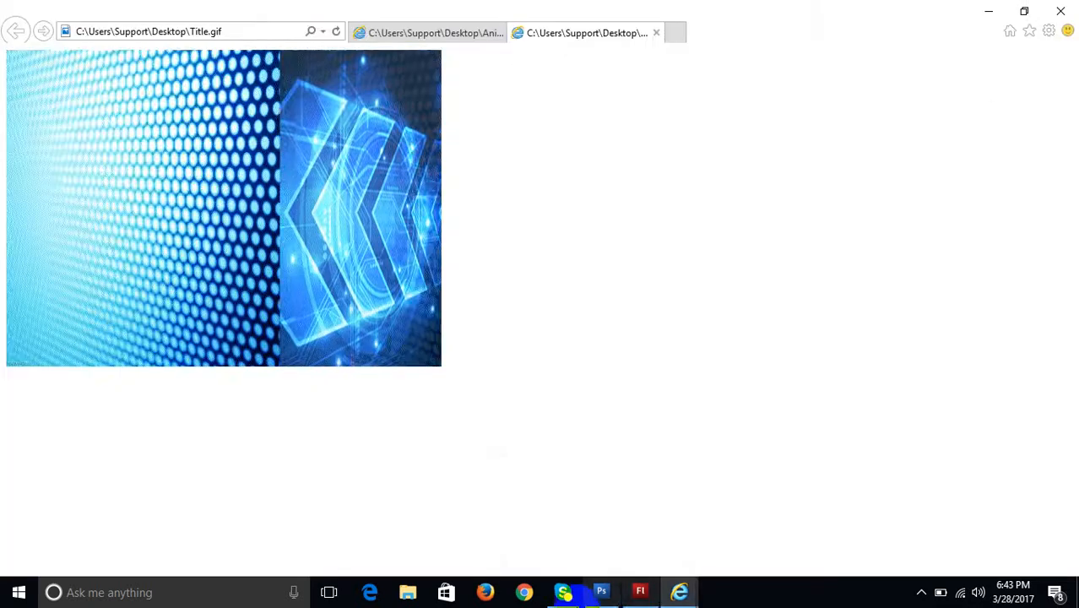
Step: Switch from the browser showing Title.gif back to Adobe Flash
mouse_move(600, 589)
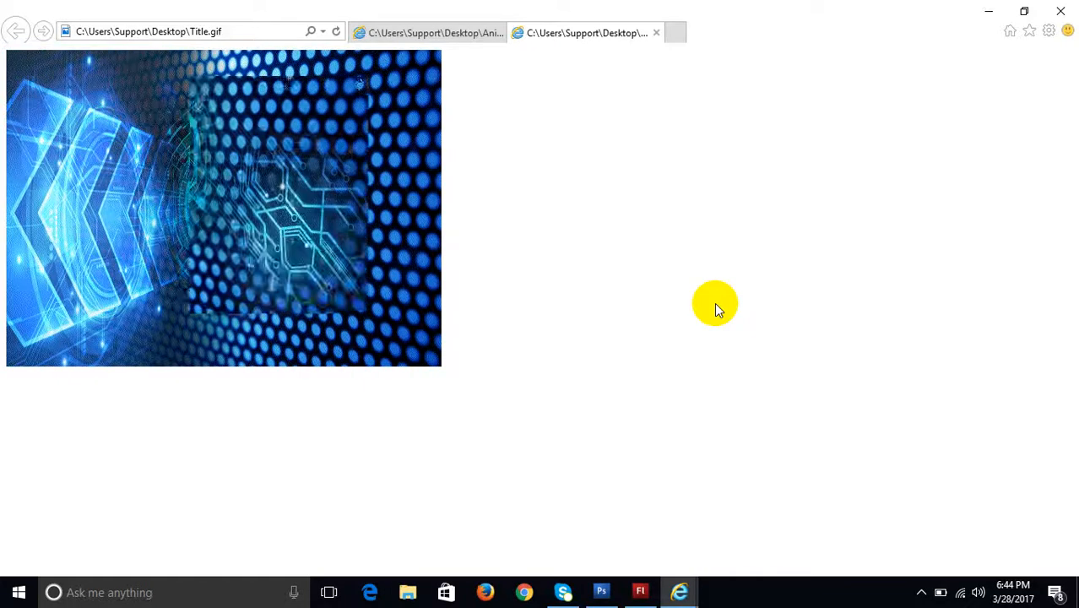
click(642, 592)
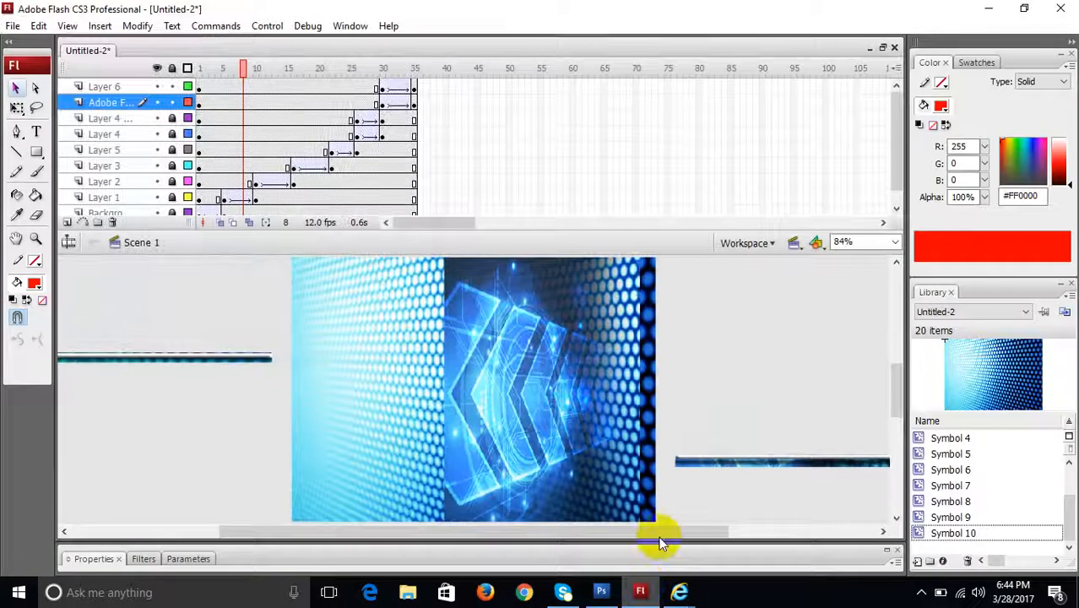
click(15, 26)
click(82, 209)
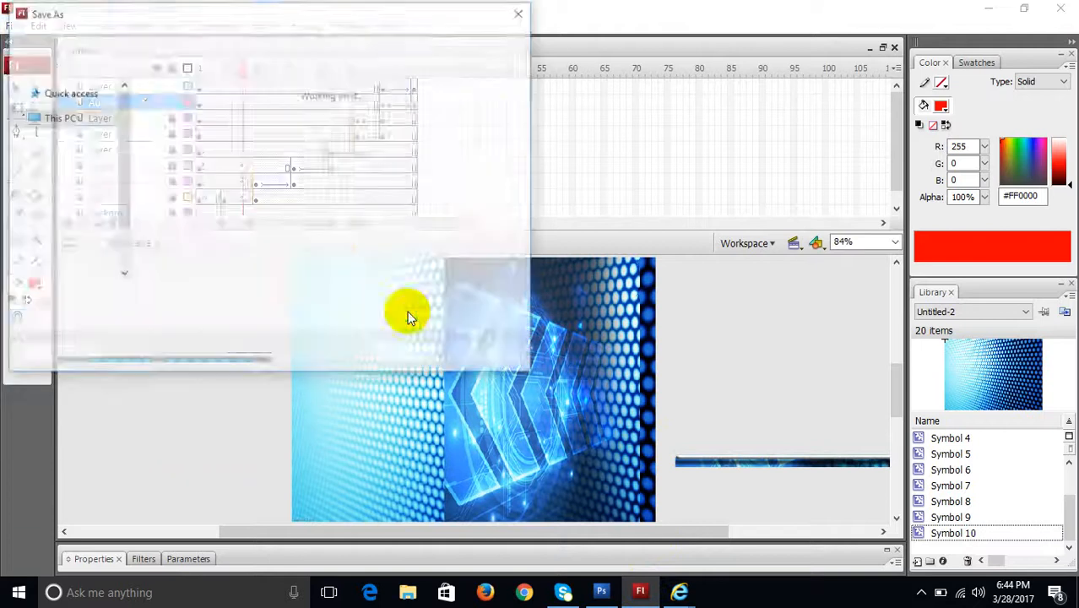
click(344, 319)
click(344, 319)
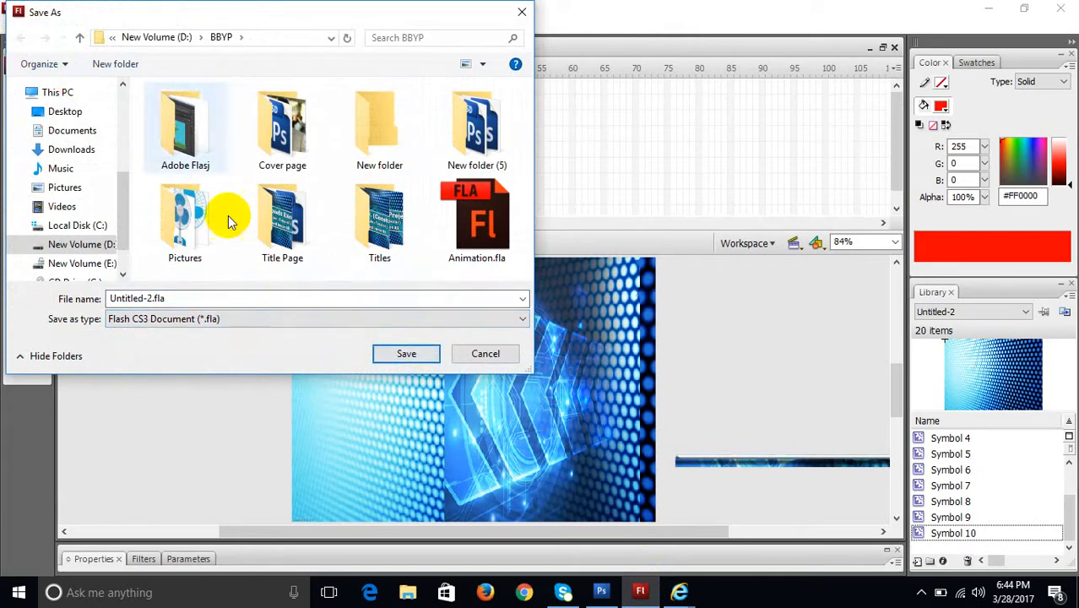
key(Escape)
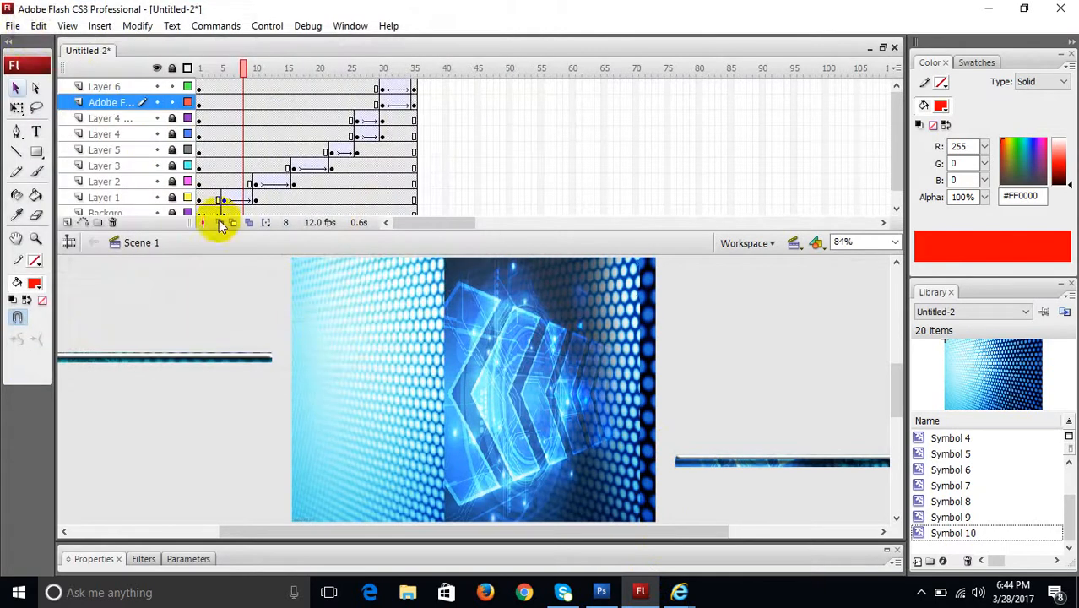
Step: Save a movie export to the Desktop as Untitled-2.swf in Flash Movie format
click(14, 26)
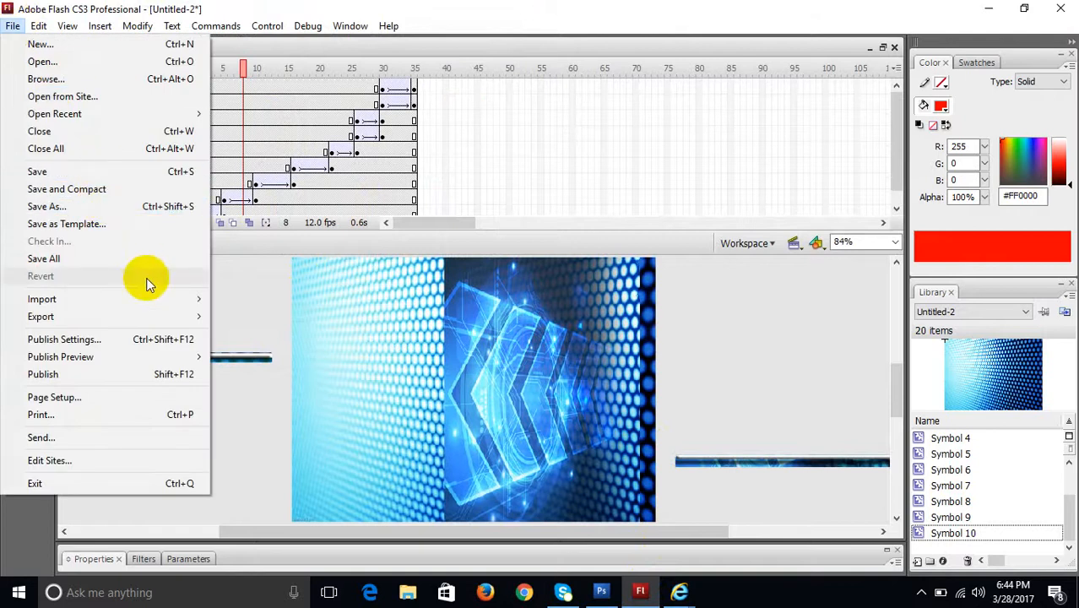
mouse_move(152, 316)
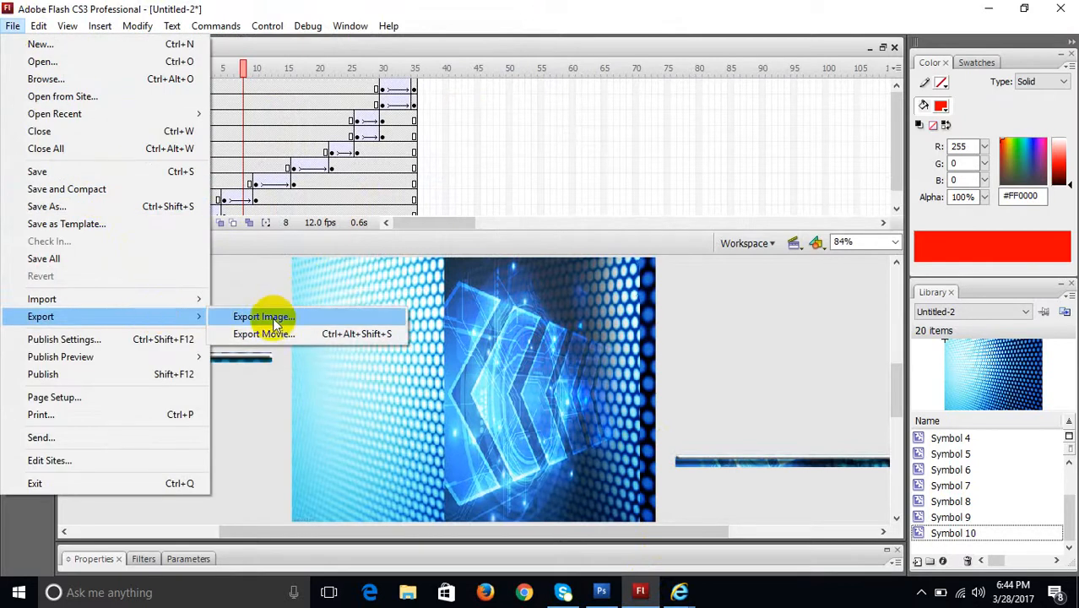
click(273, 332)
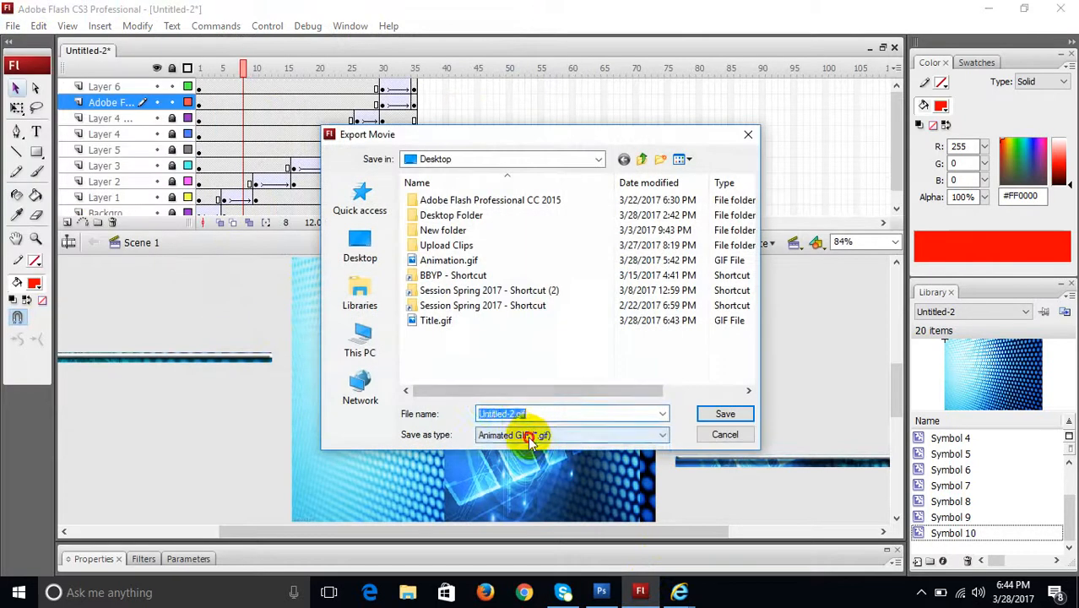
click(530, 436)
click(529, 448)
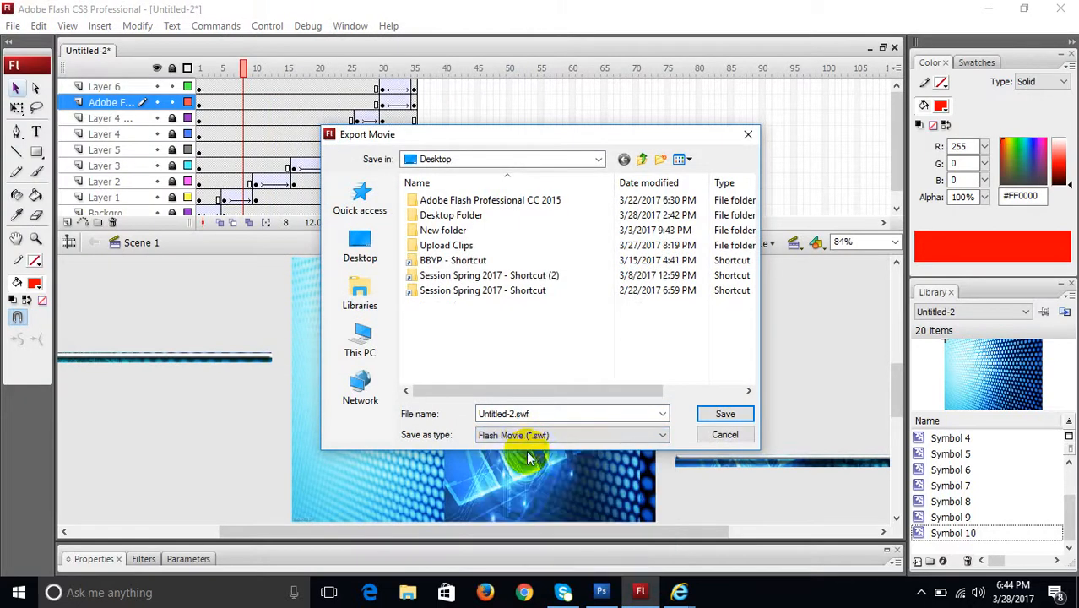
click(353, 244)
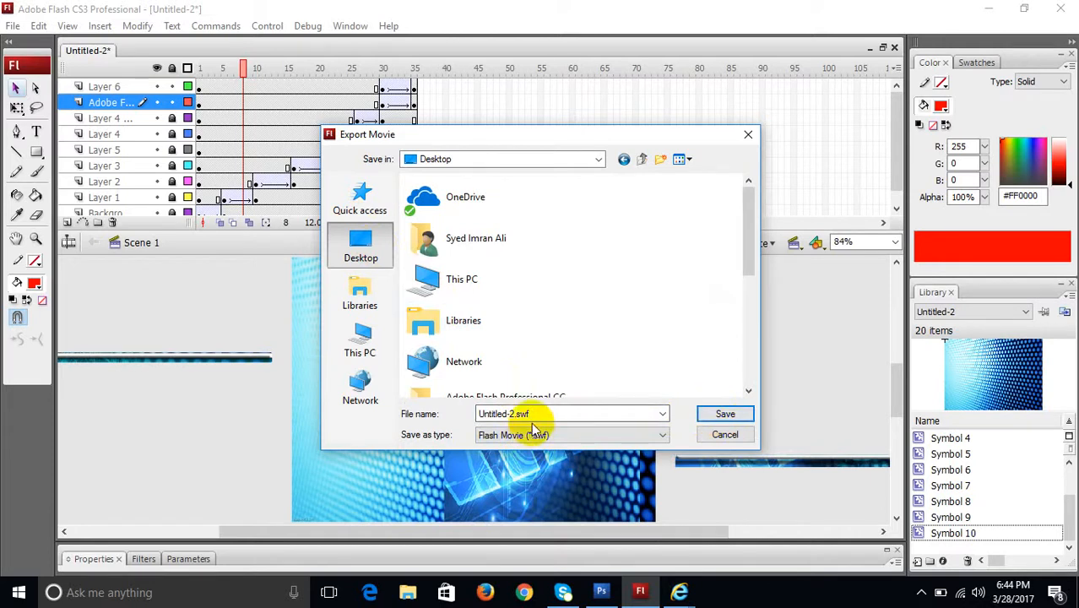
click(703, 413)
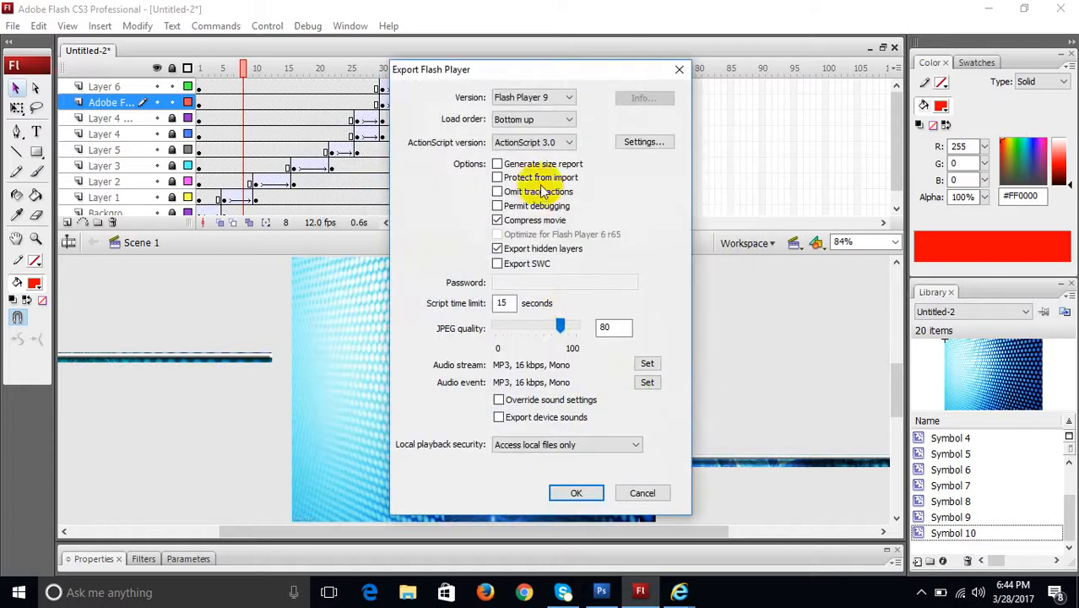
Step: Choose Flash Player 9 as the player version and complete the SWF export
click(525, 98)
click(526, 102)
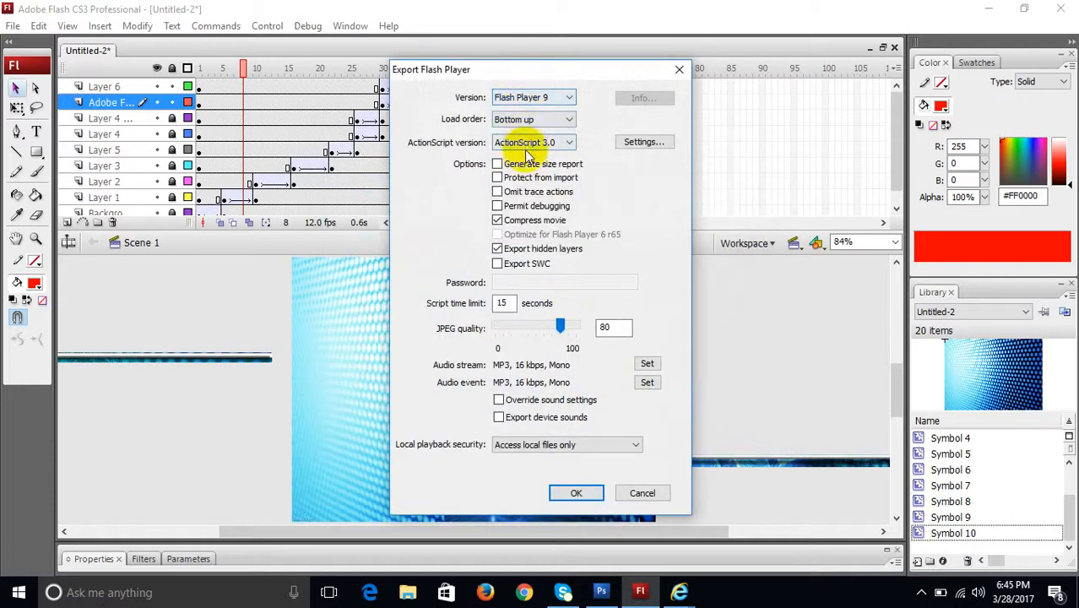
click(574, 494)
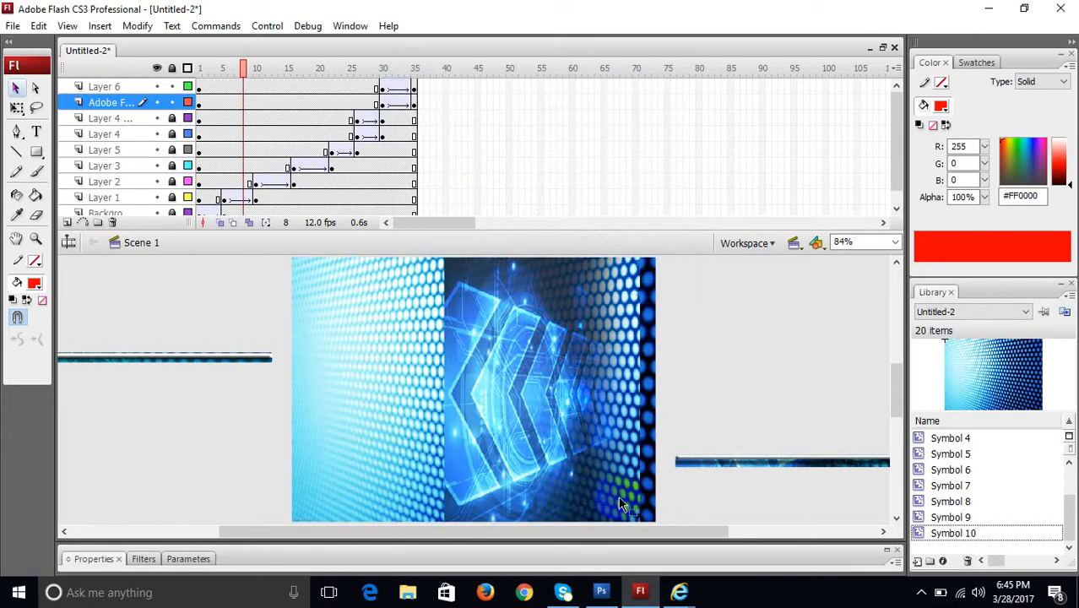
Step: Switch from the browser back to Adobe Flash and review the file formats offered for movie export, cancelling without exporting
mouse_move(655, 589)
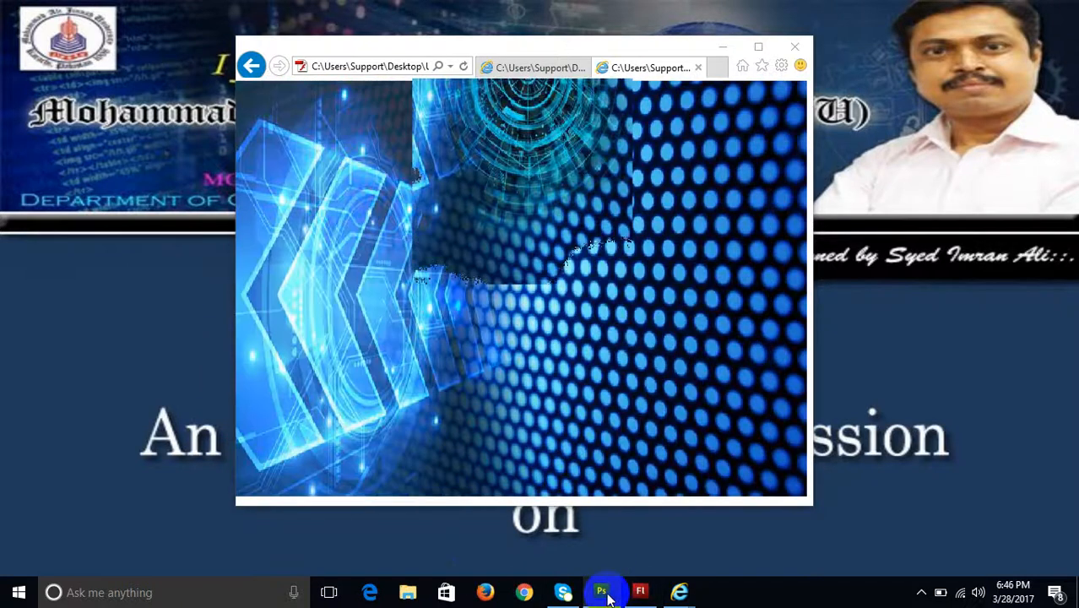
click(642, 591)
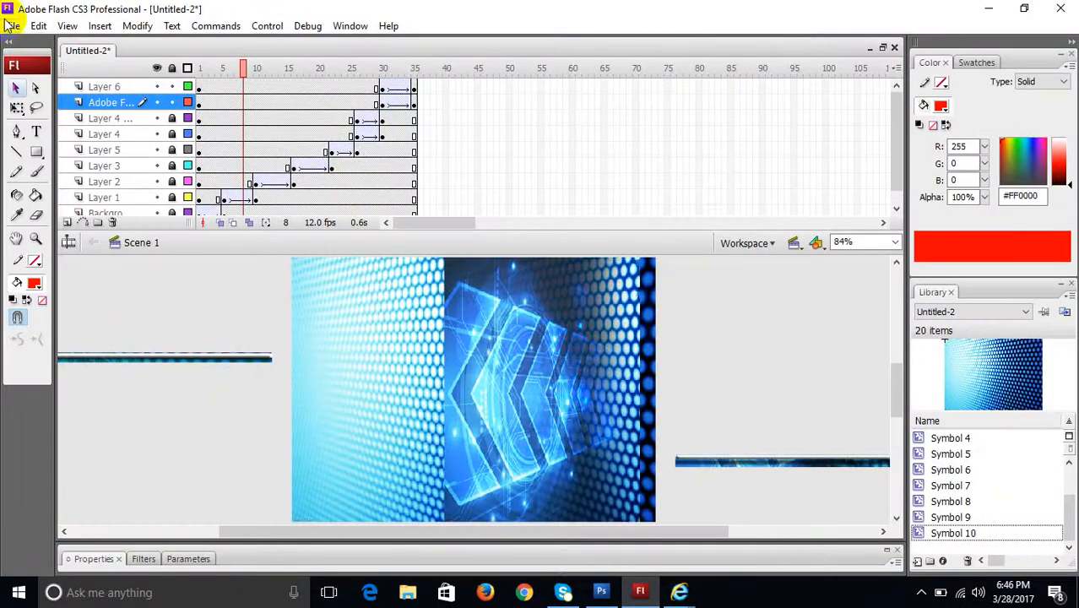
click(7, 25)
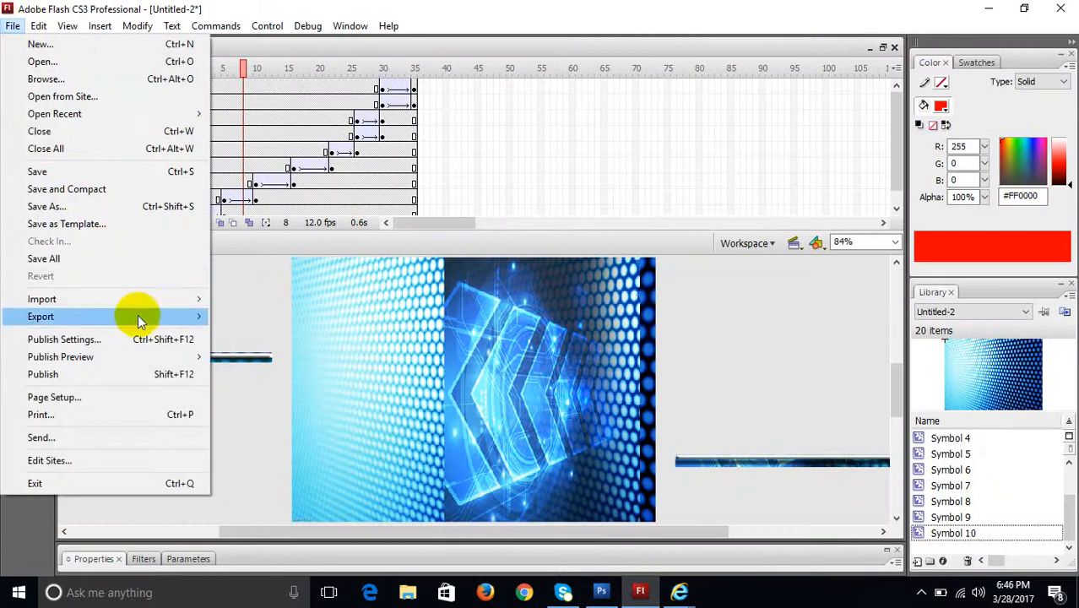
mouse_move(139, 317)
click(270, 333)
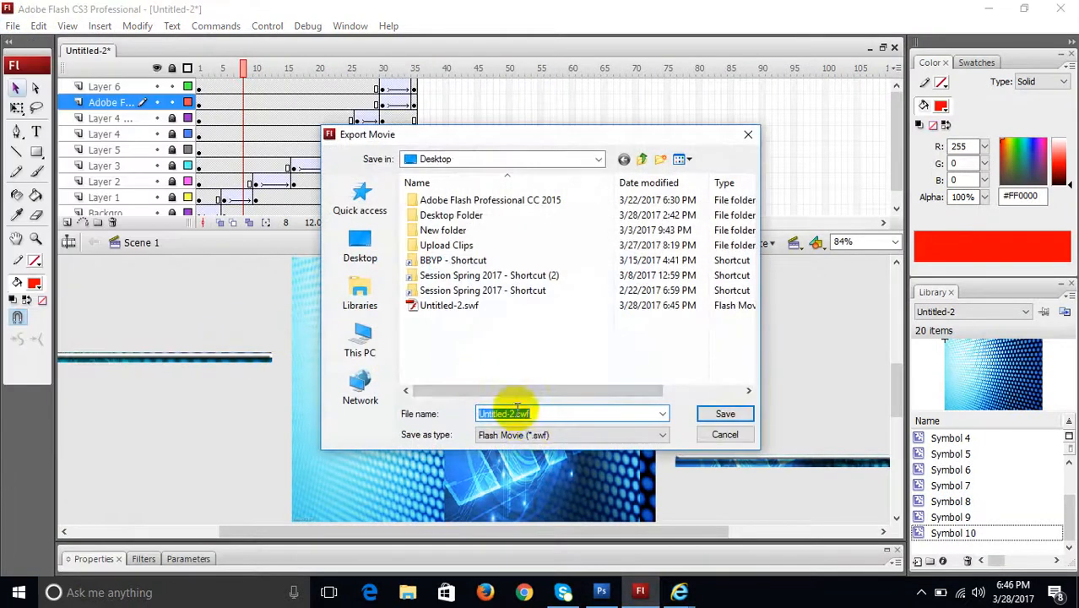
click(534, 439)
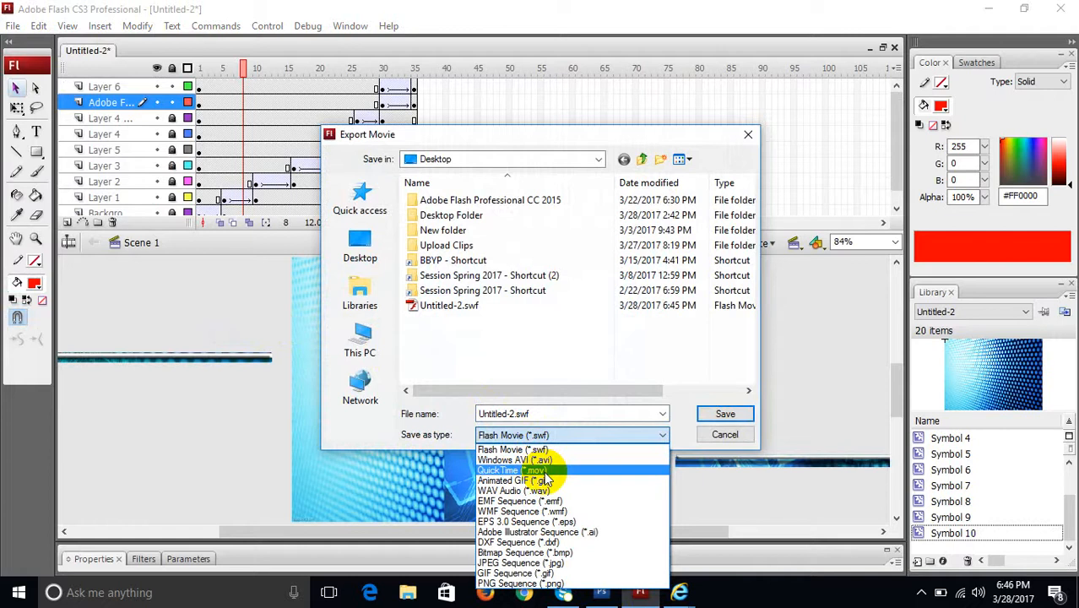
click(361, 431)
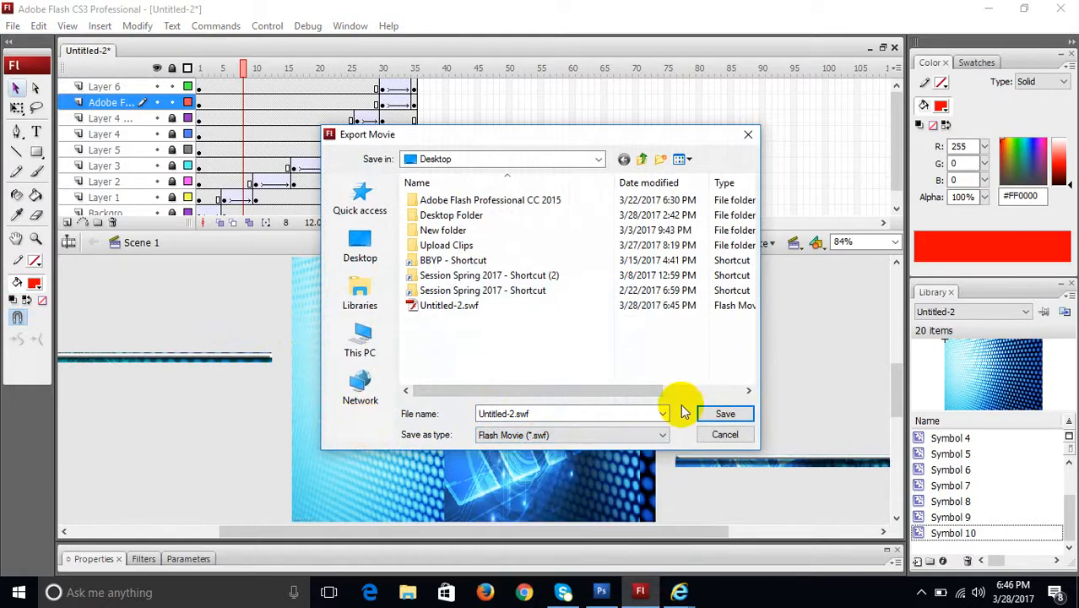
click(722, 435)
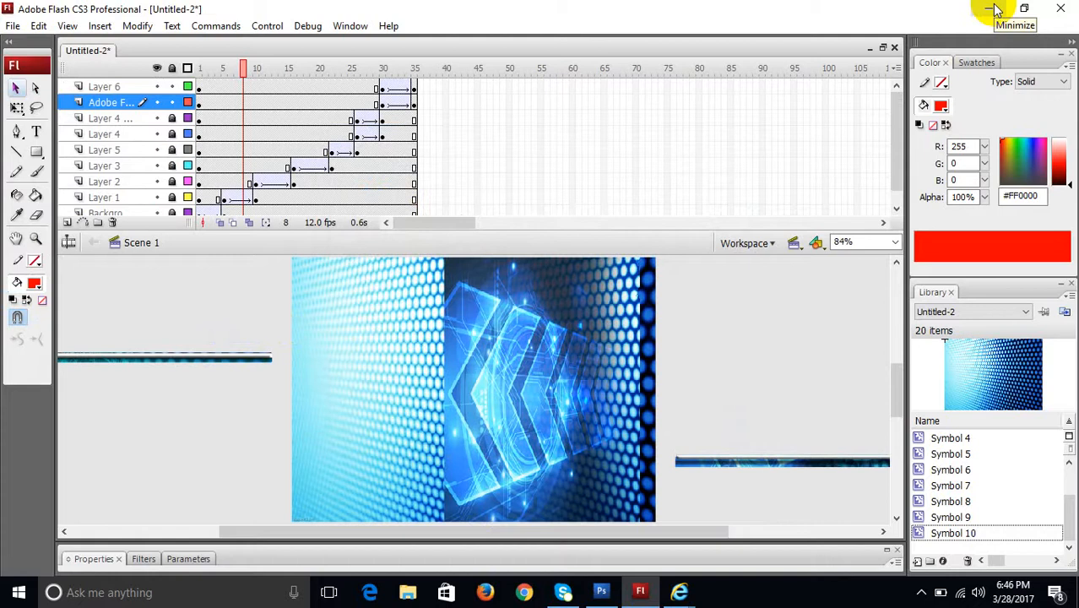
Step: Preview the animation as a test movie once more, and minimize the Flash and browser windows
key(ctrl+Return)
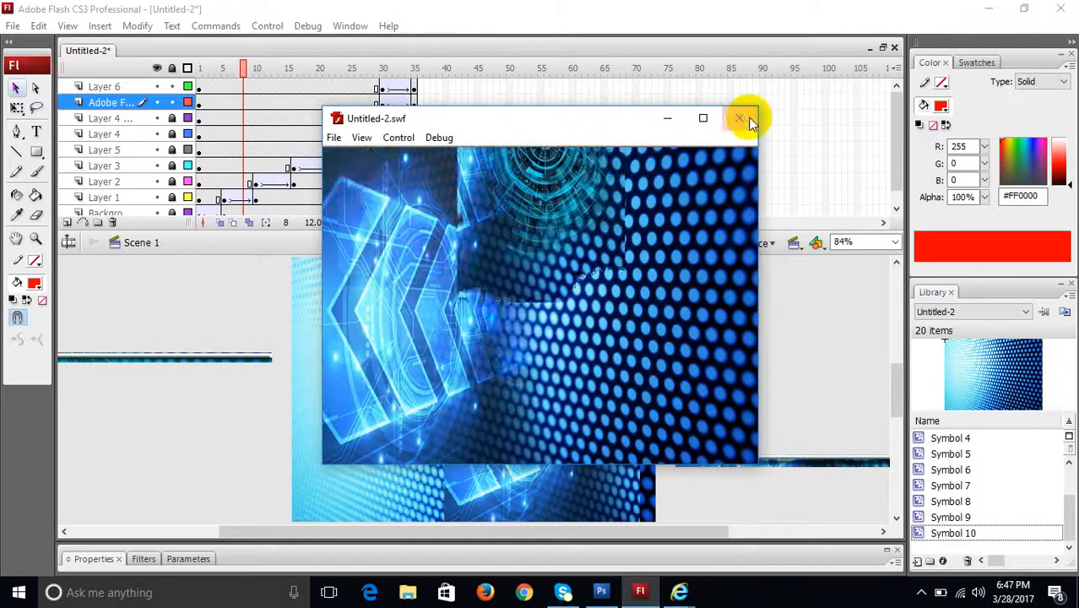
click(749, 115)
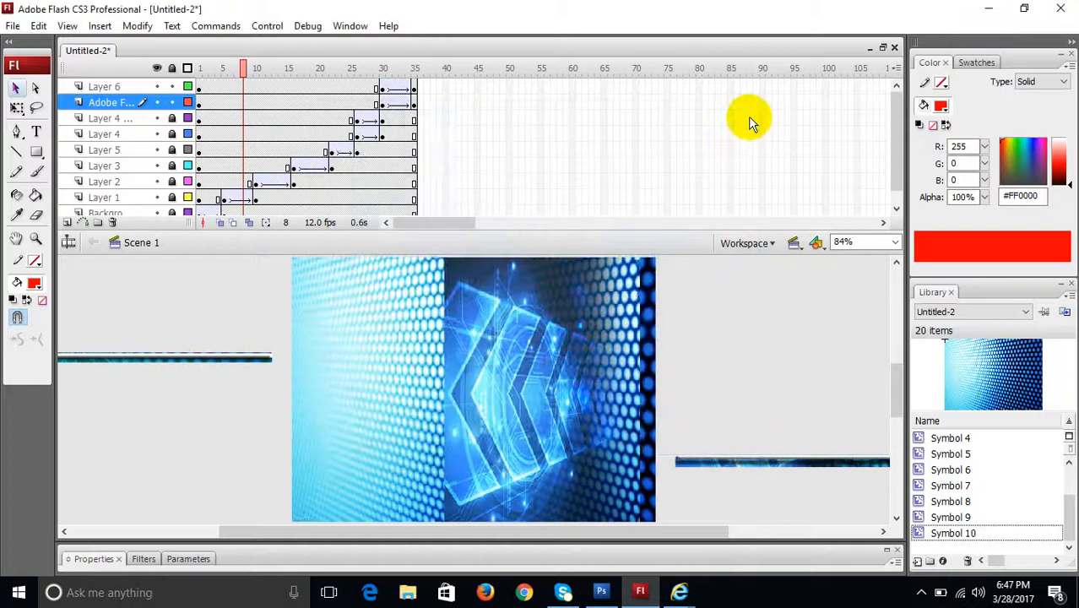
click(989, 9)
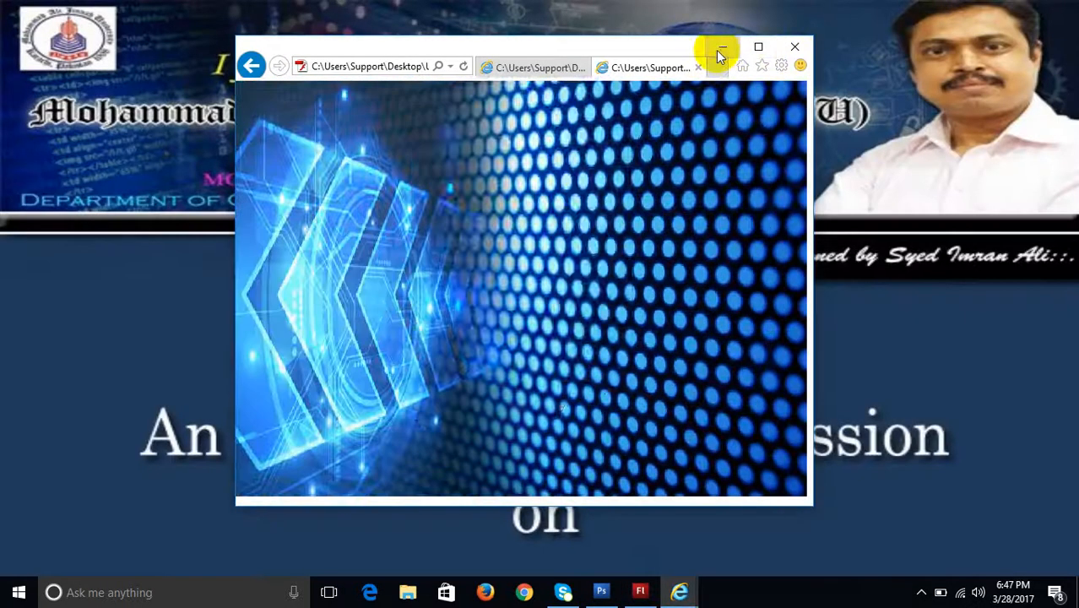
click(718, 48)
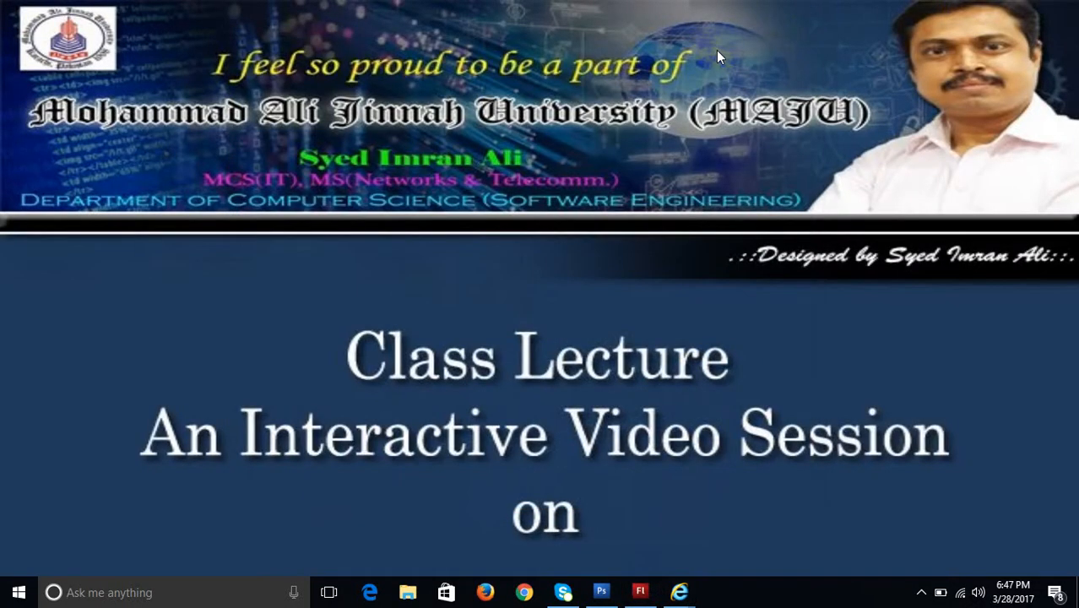